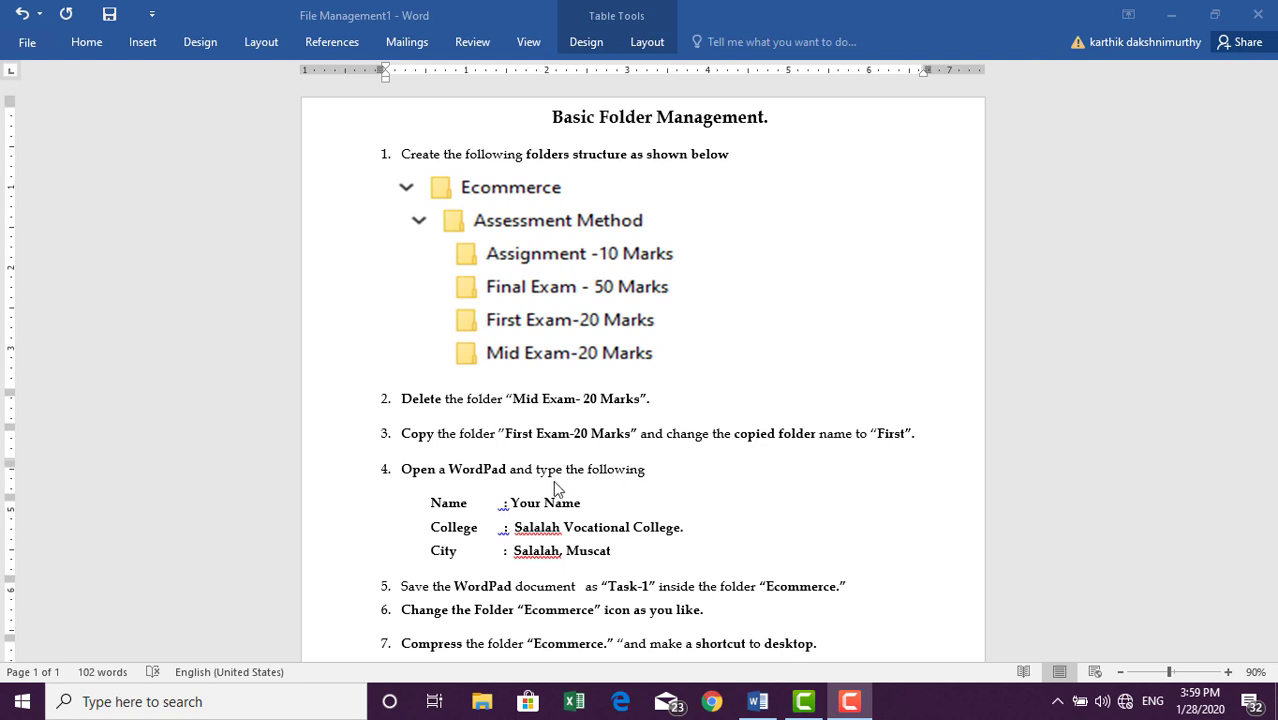
Switch from the worksheet to the Windows desktop, create a folder named "Ecommerce" there and open it
{"action": "scroll", "coordinate": [545, 470], "scroll_direction": "down", "scroll_amount": 2}
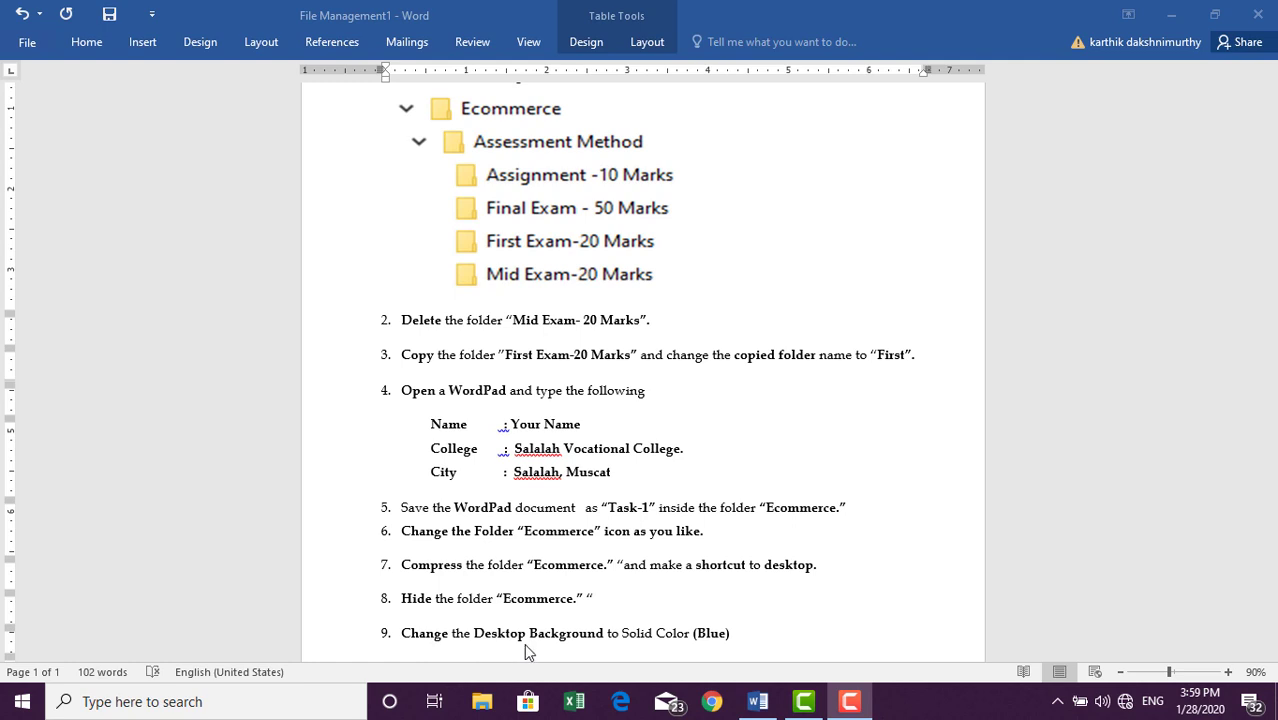
{"action": "scroll", "coordinate": [540, 600], "scroll_direction": "up", "scroll_amount": 1}
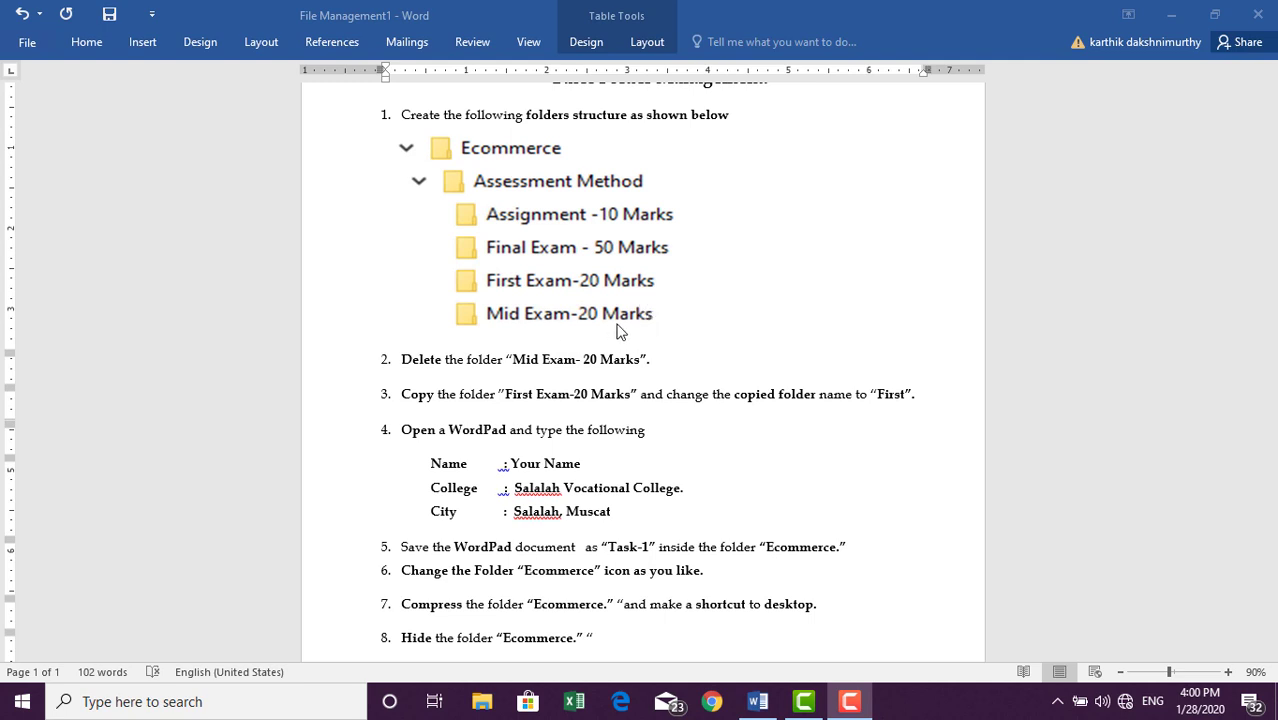
{"action": "key", "text": "super+d"}
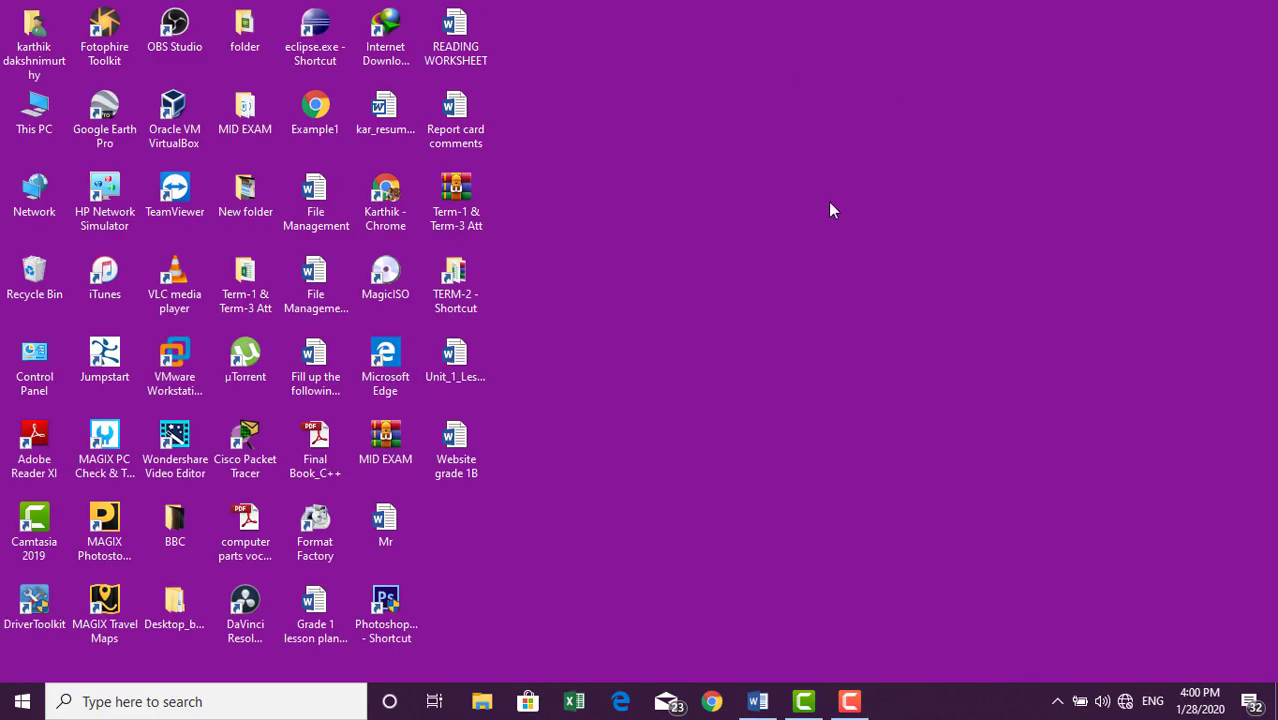
{"action": "right_click", "coordinate": [831, 124]}
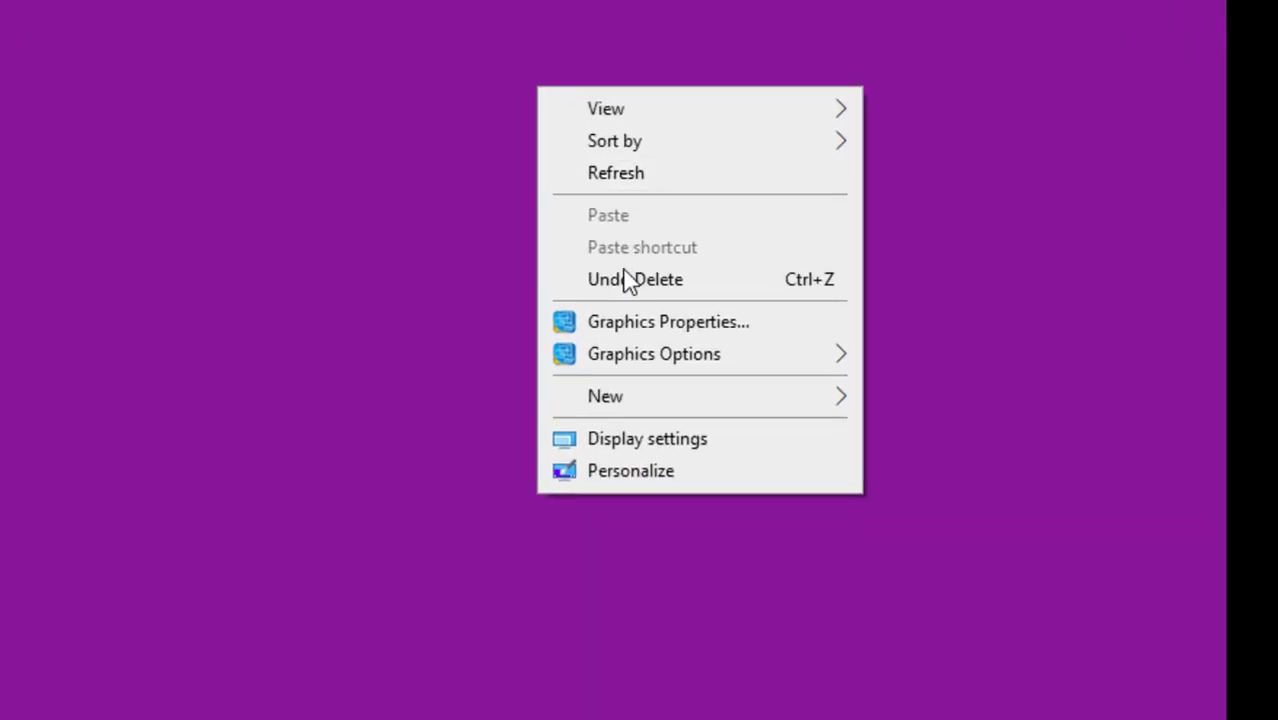
{"action": "mouse_move", "coordinate": [620, 398]}
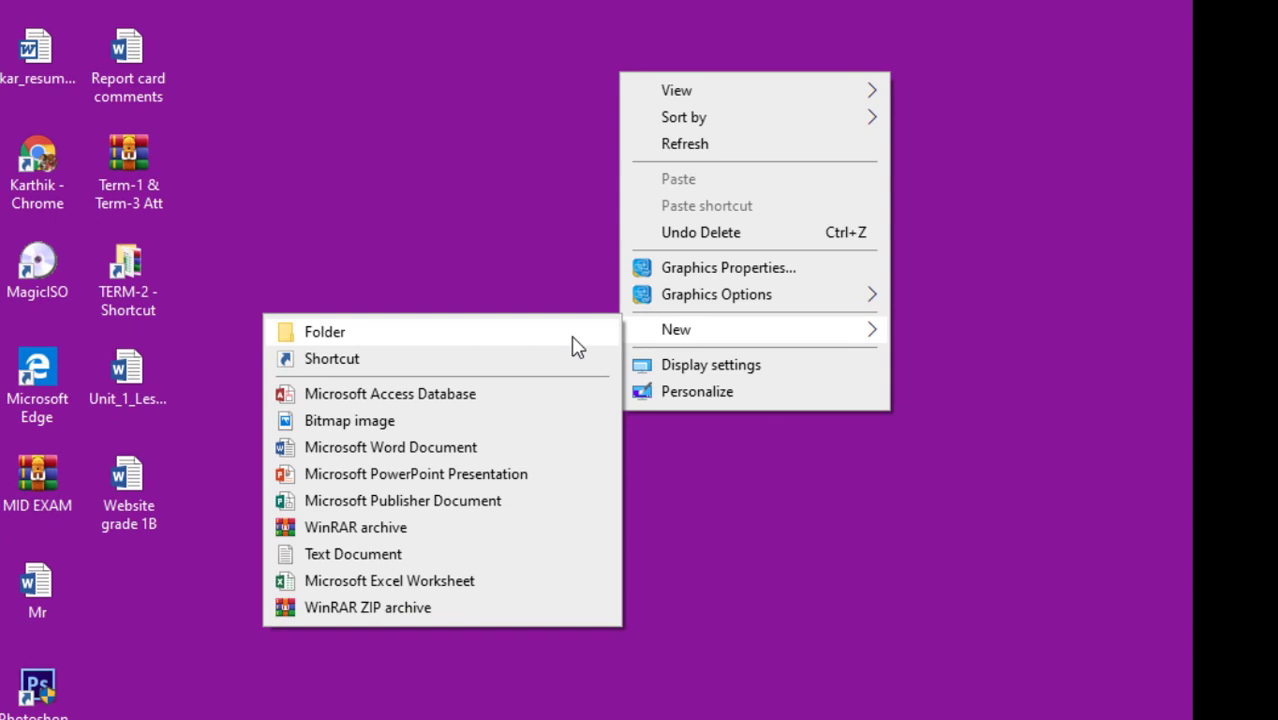
{"action": "right_click", "coordinate": [518, 40]}
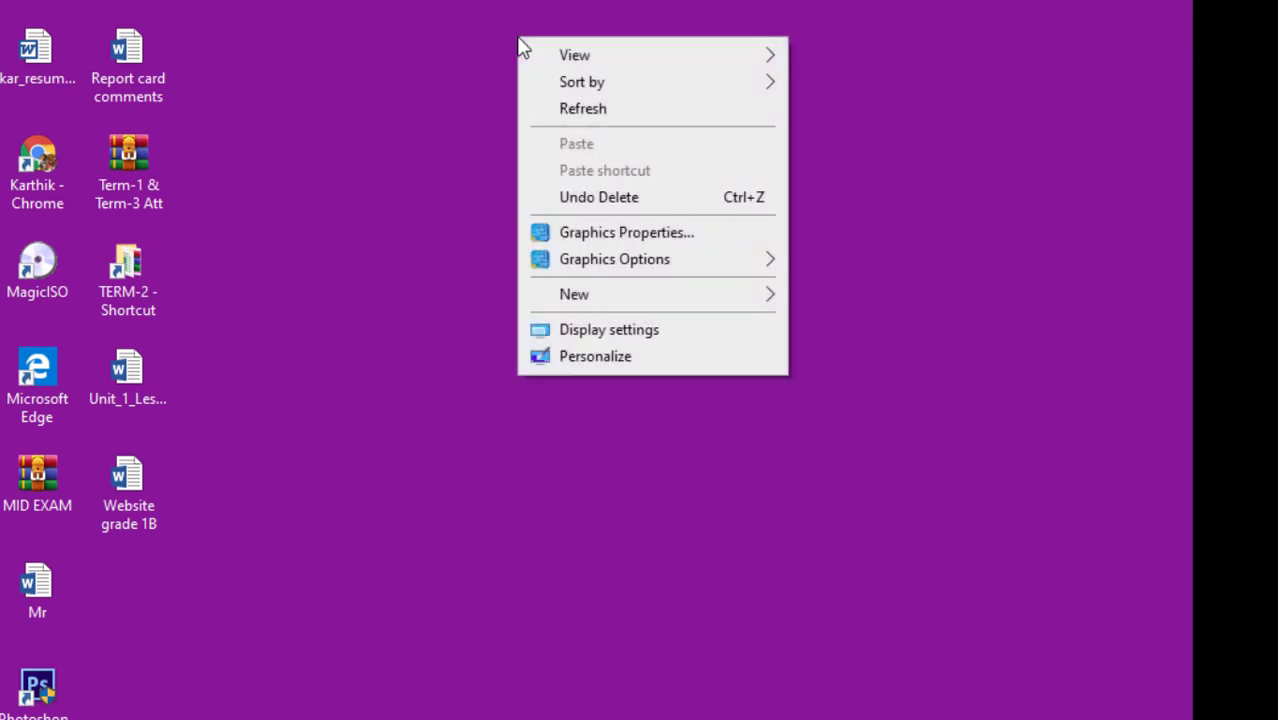
{"action": "mouse_move", "coordinate": [622, 297]}
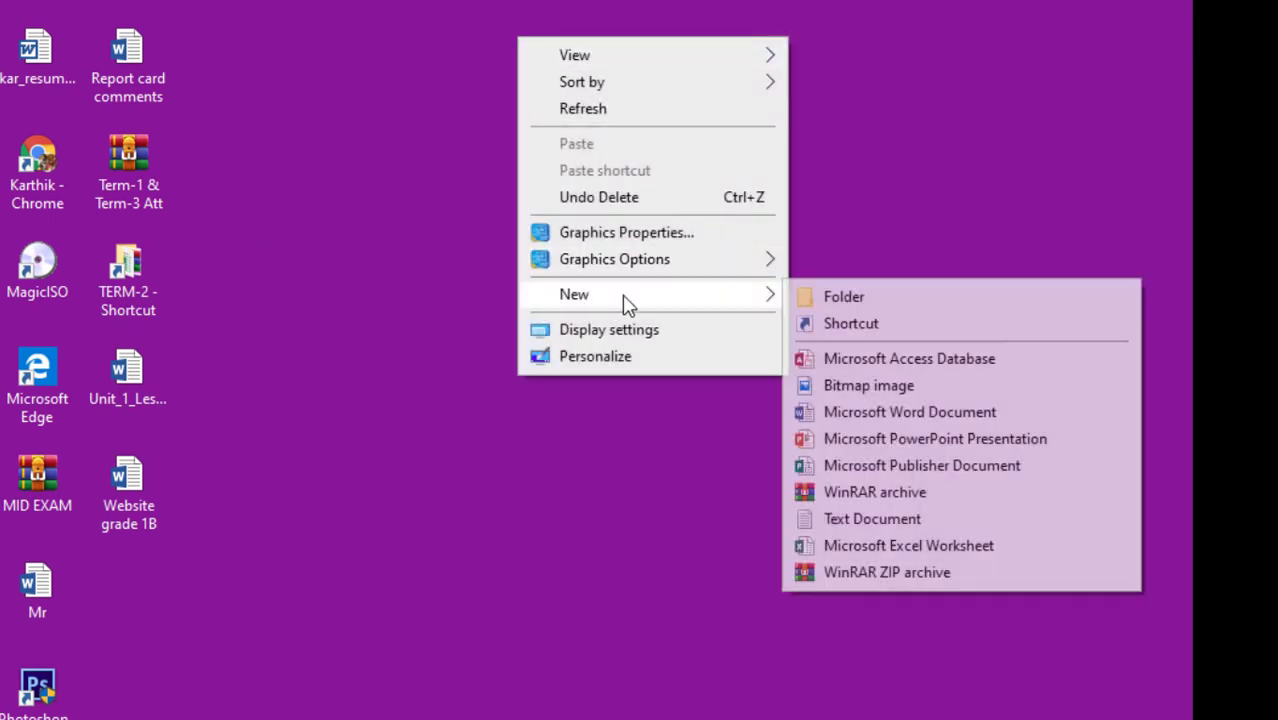
{"action": "left_click", "coordinate": [855, 296]}
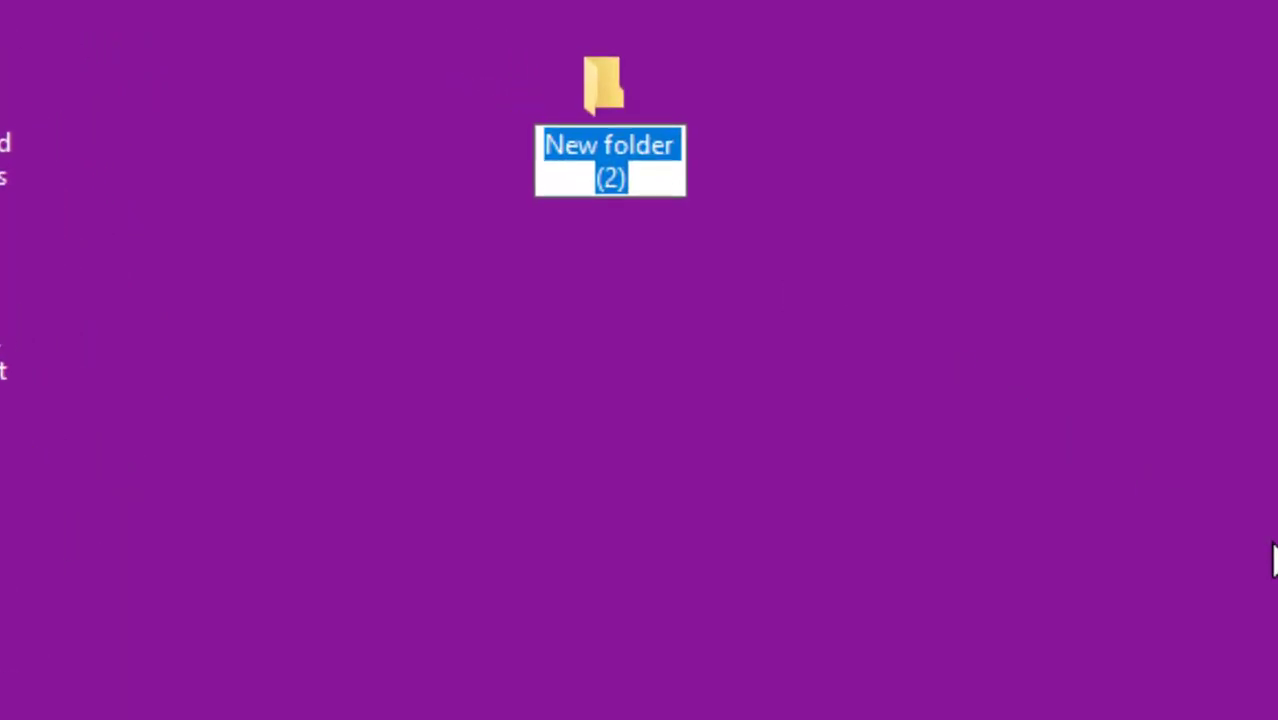
{"action": "type", "text": "Ec"}
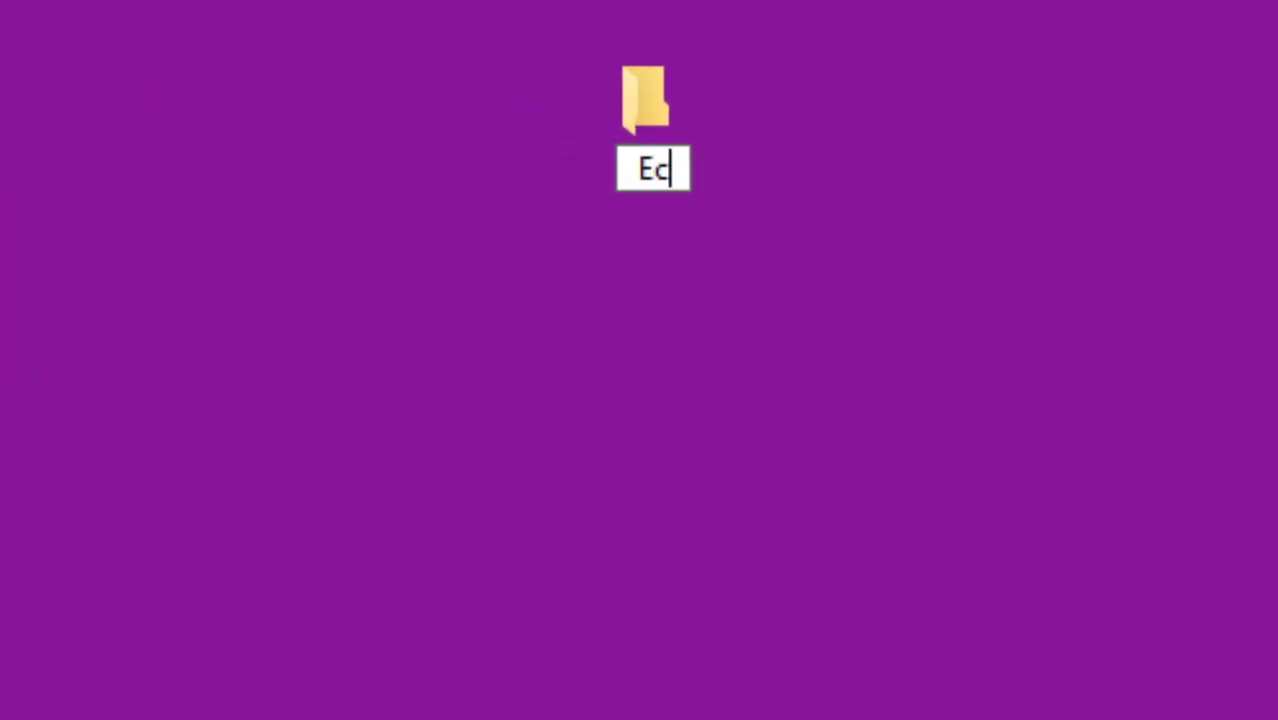
{"action": "type", "text": "omme"}
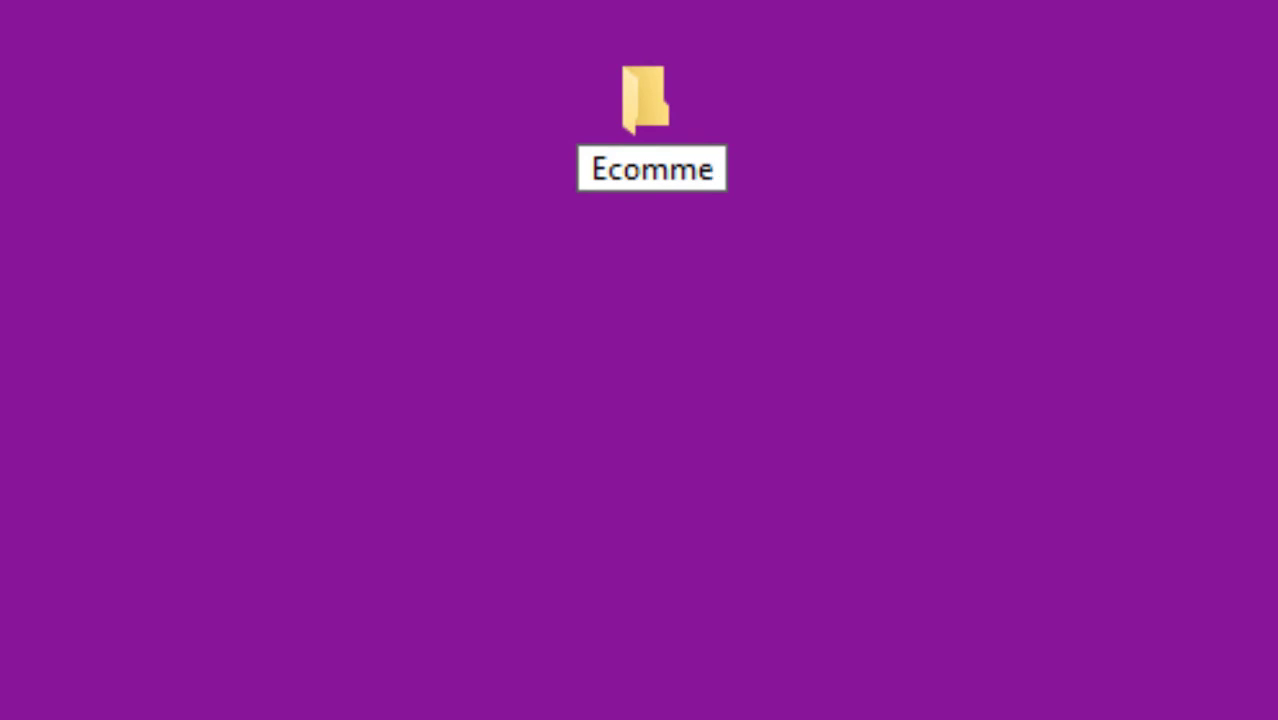
{"action": "type", "text": "rce"}
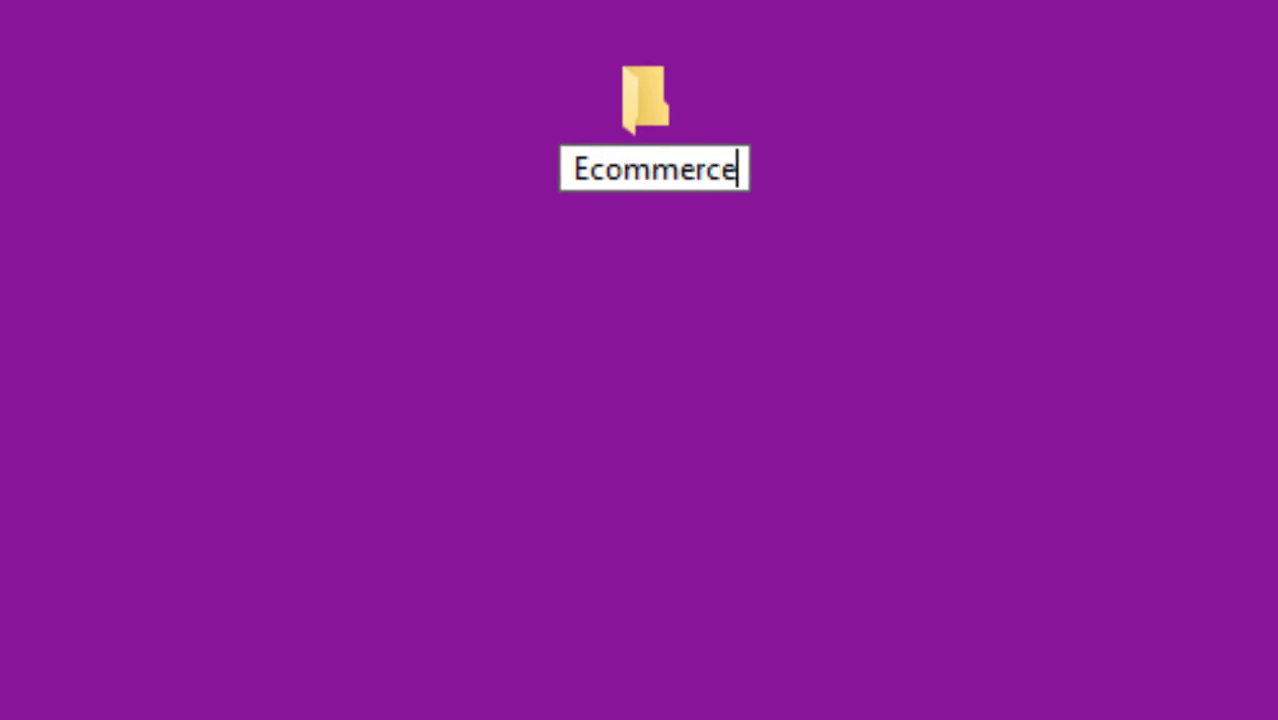
{"action": "key", "text": "Return"}
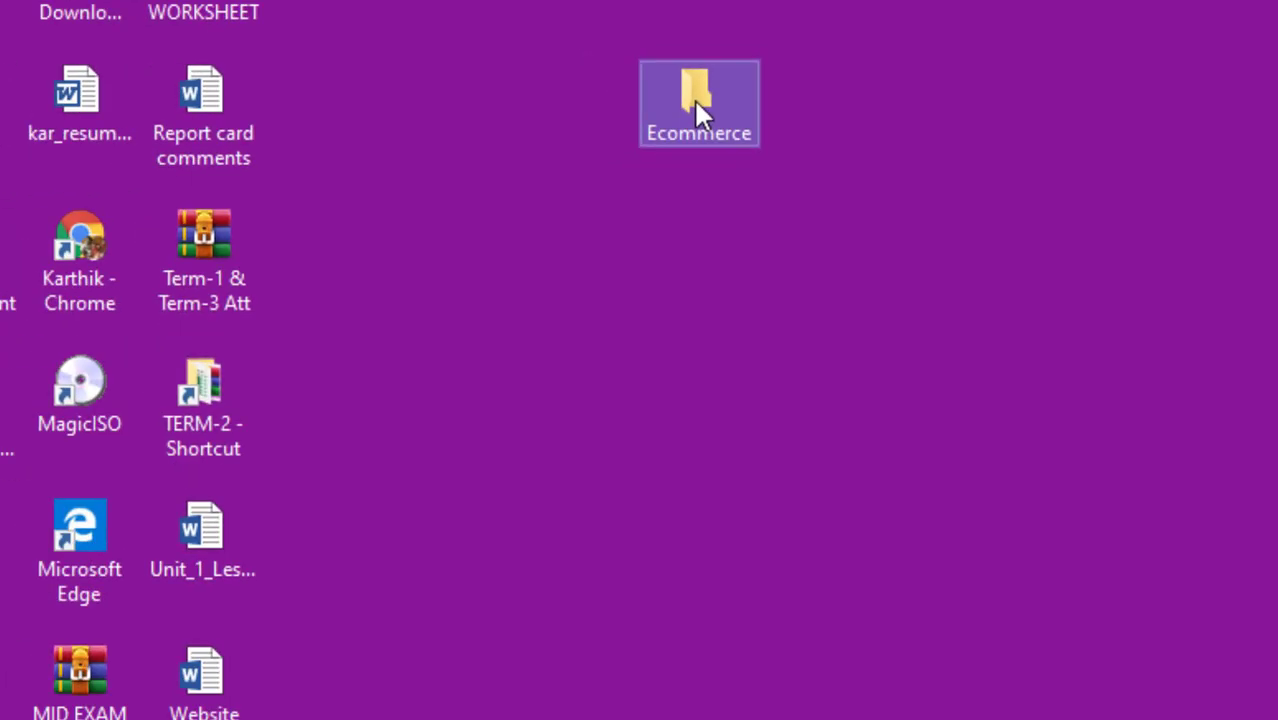
{"action": "double_click", "coordinate": [697, 100]}
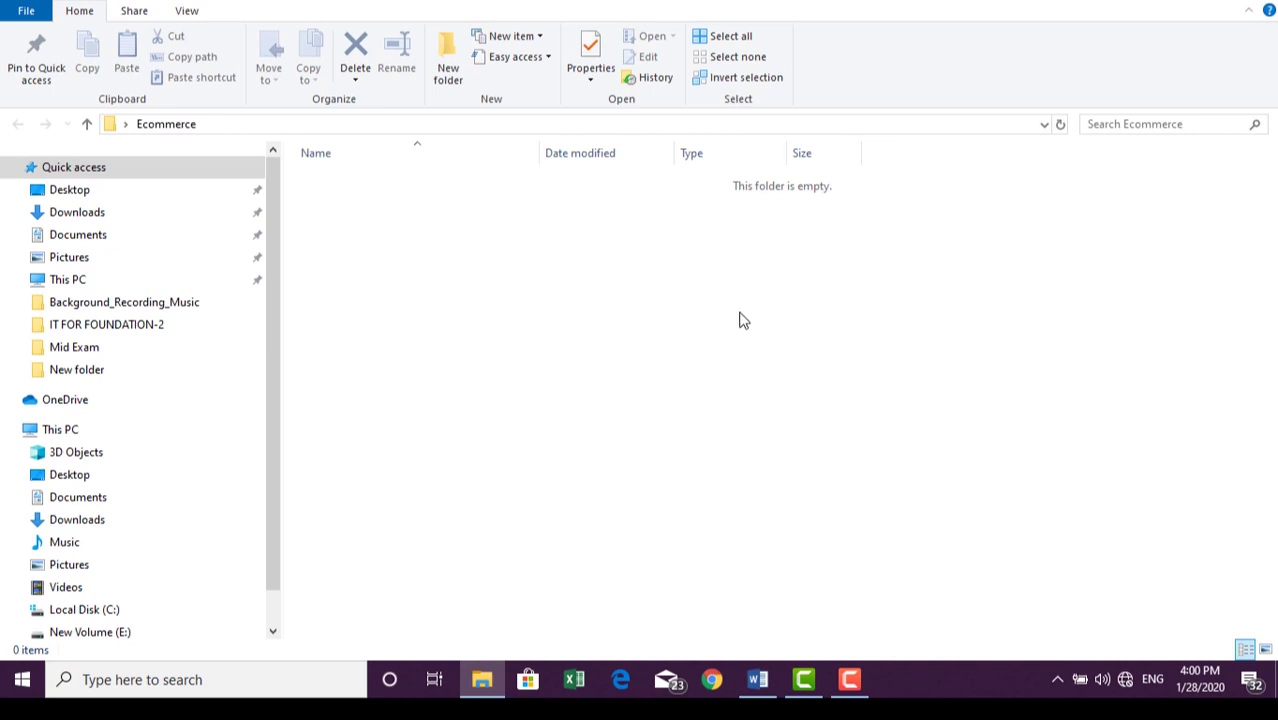
{"action": "right_click", "coordinate": [645, 261]}
{"action": "mouse_move", "coordinate": [743, 481]}
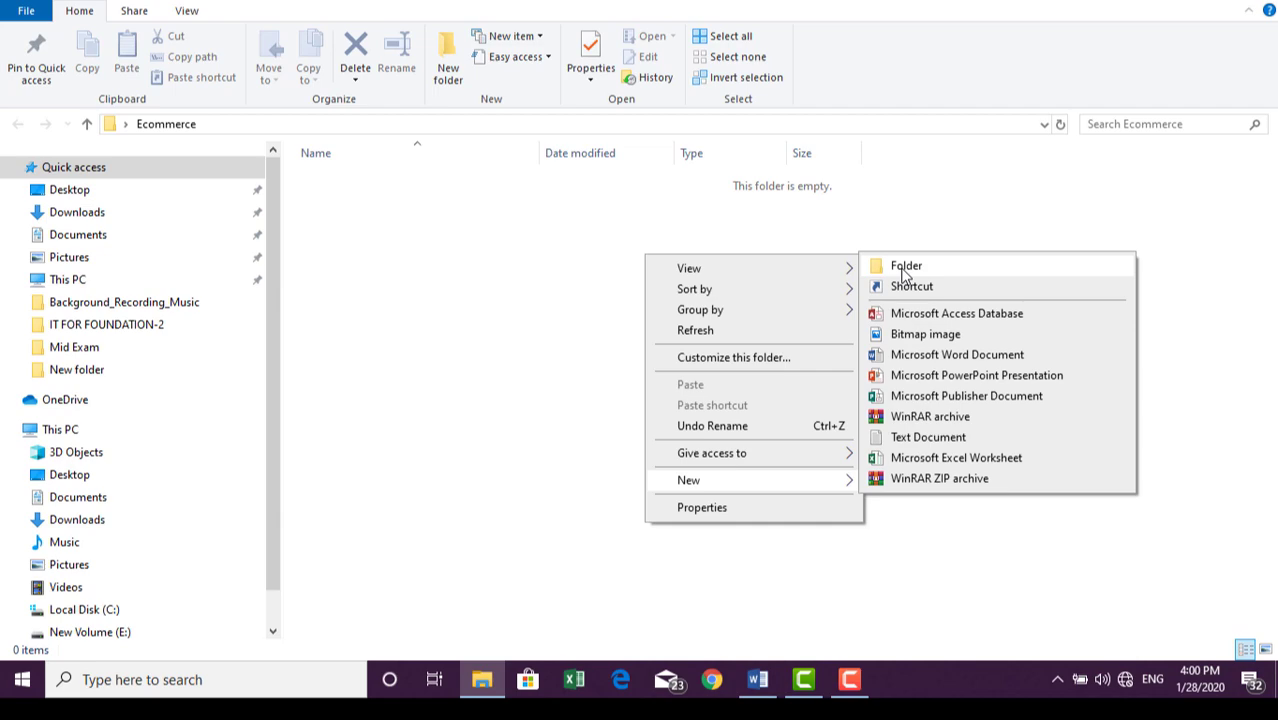
{"action": "left_click", "coordinate": [497, 203]}
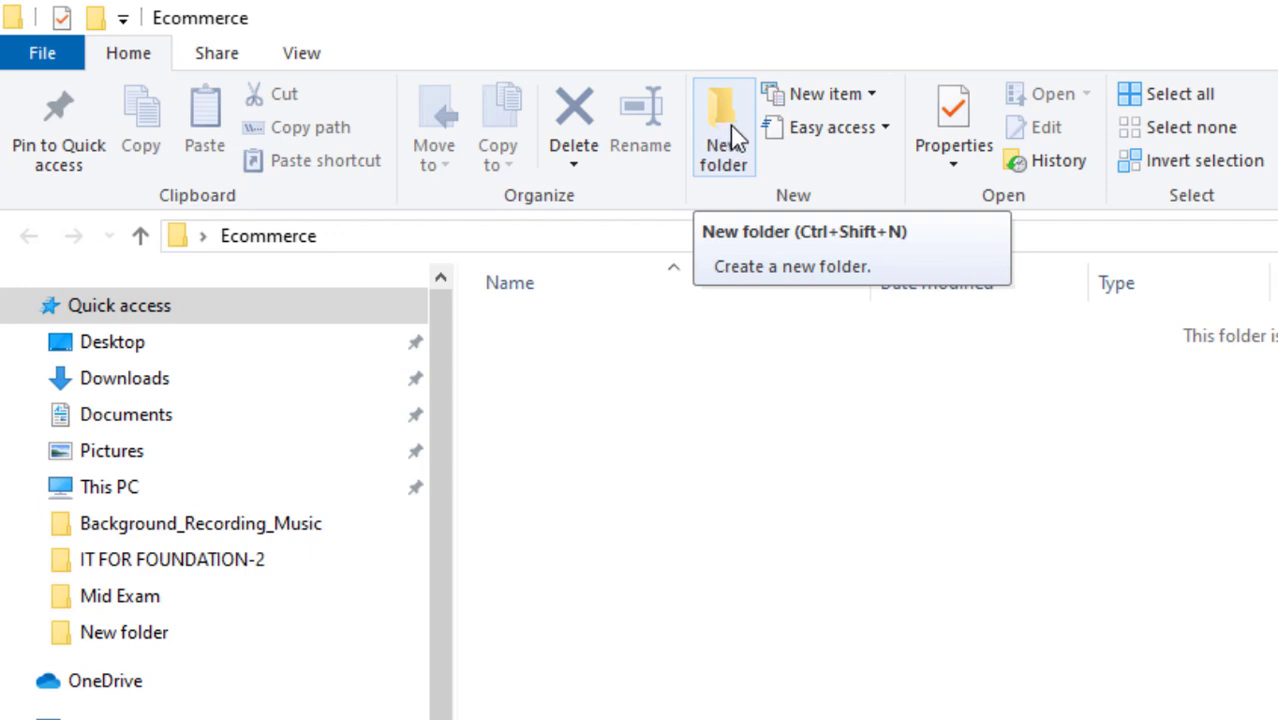
Create a subfolder named "Assessment Methods" inside the Ecommerce folder
{"action": "left_click", "coordinate": [735, 138]}
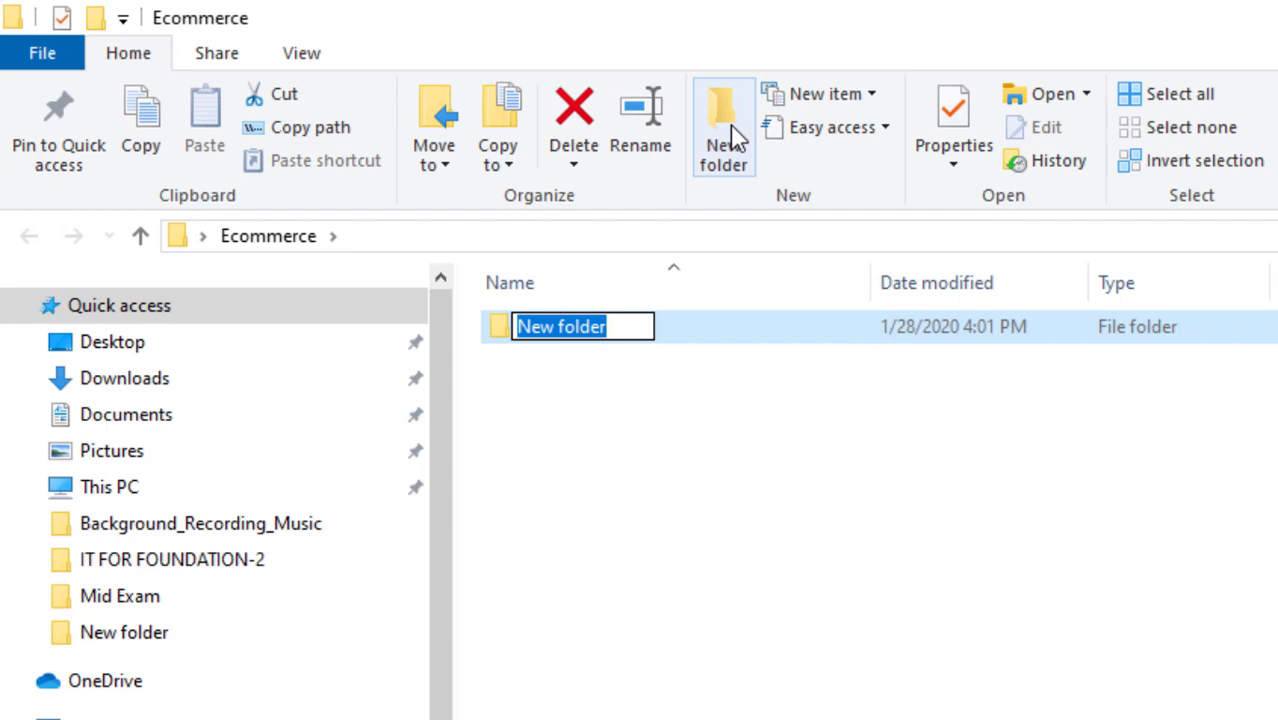
{"action": "type", "text": "AS"}
{"action": "key", "text": "BackSpace"}
{"action": "type", "text": "s"}
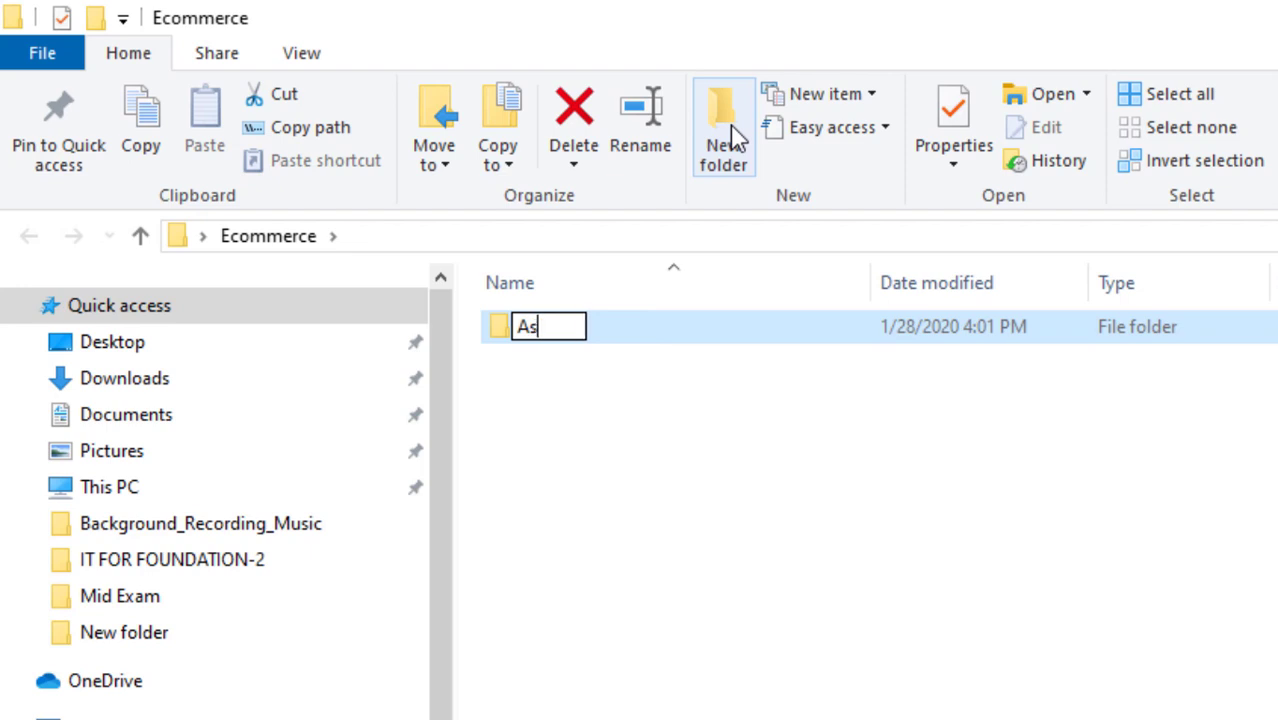
{"action": "type", "text": "sessm"}
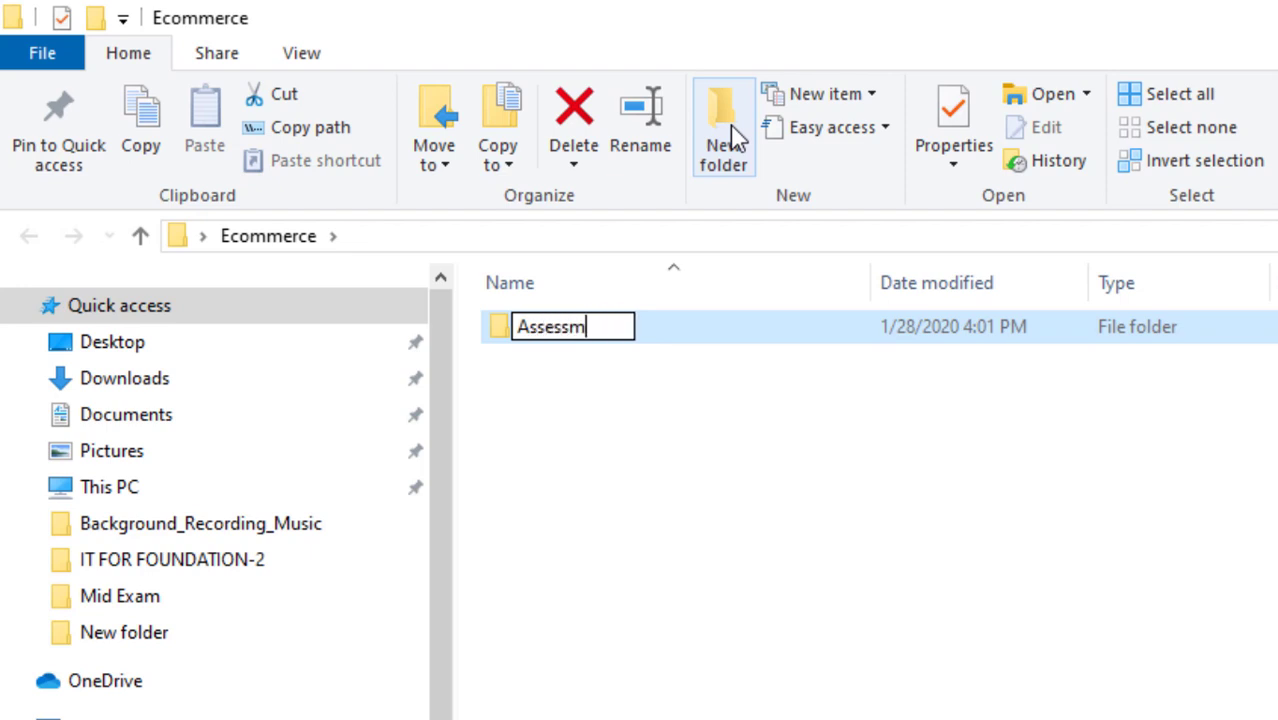
{"action": "type", "text": "ent Met"}
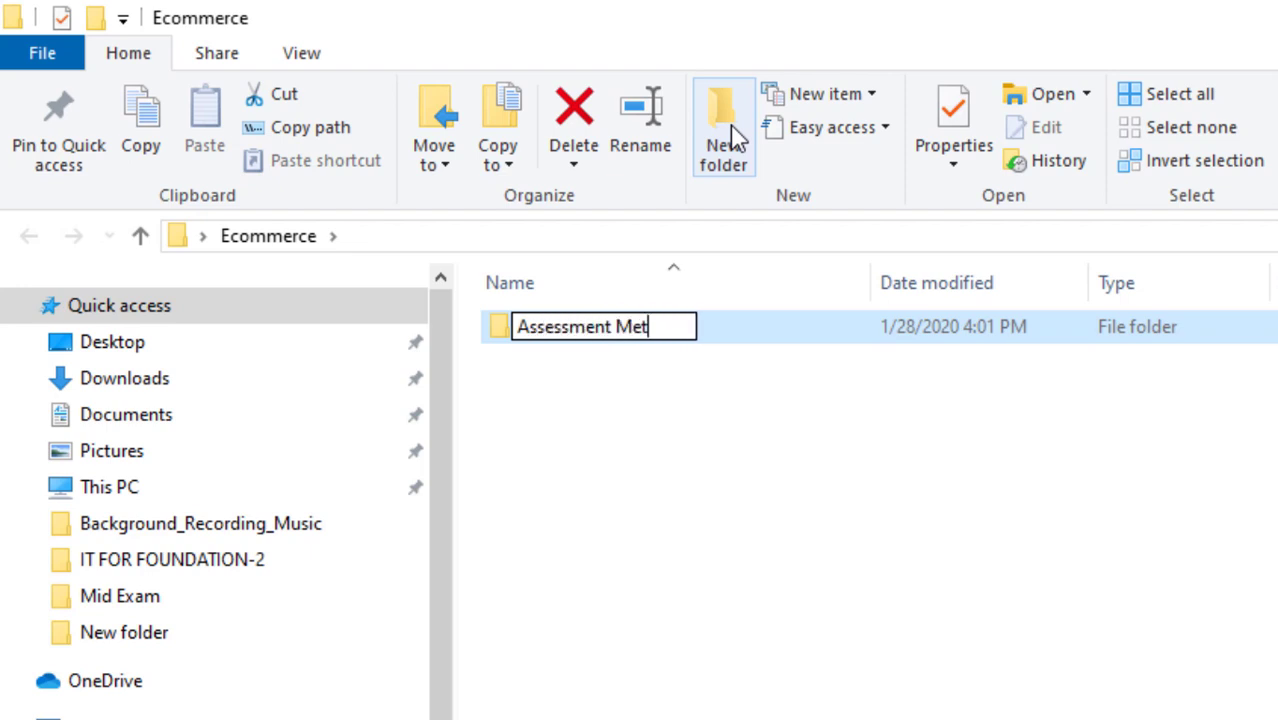
{"action": "type", "text": "hods"}
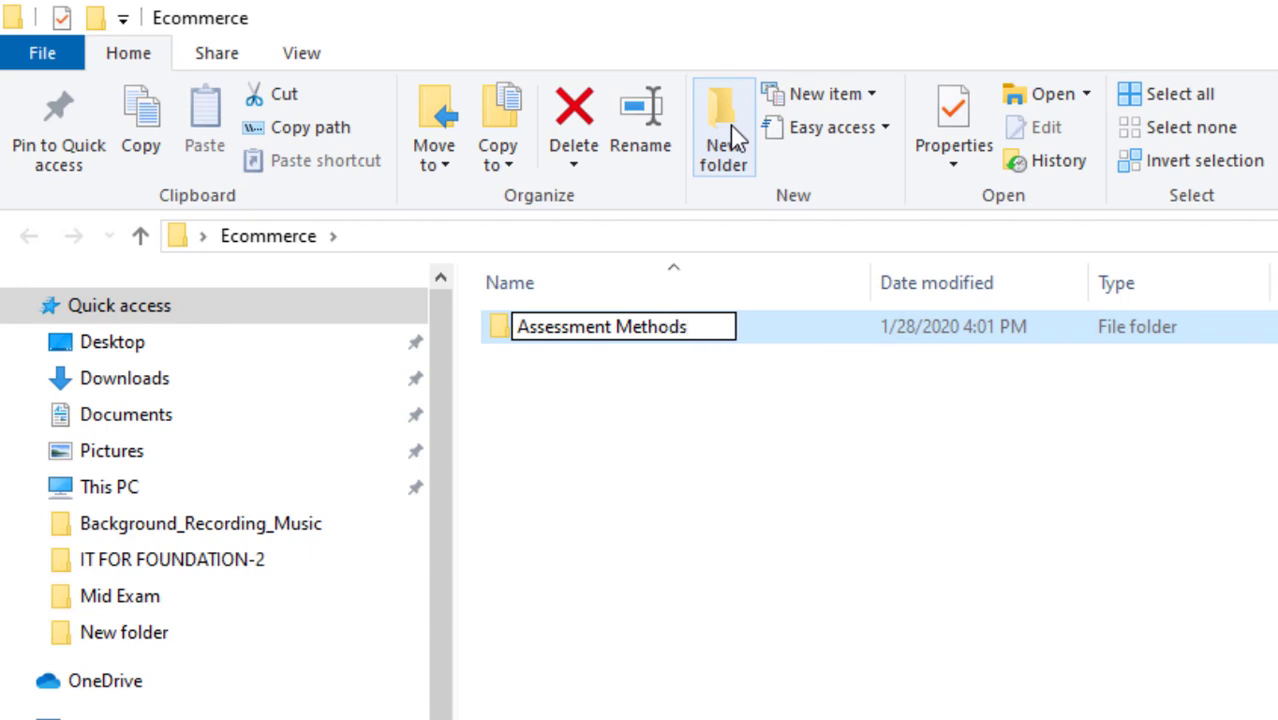
{"action": "key", "text": "Return"}
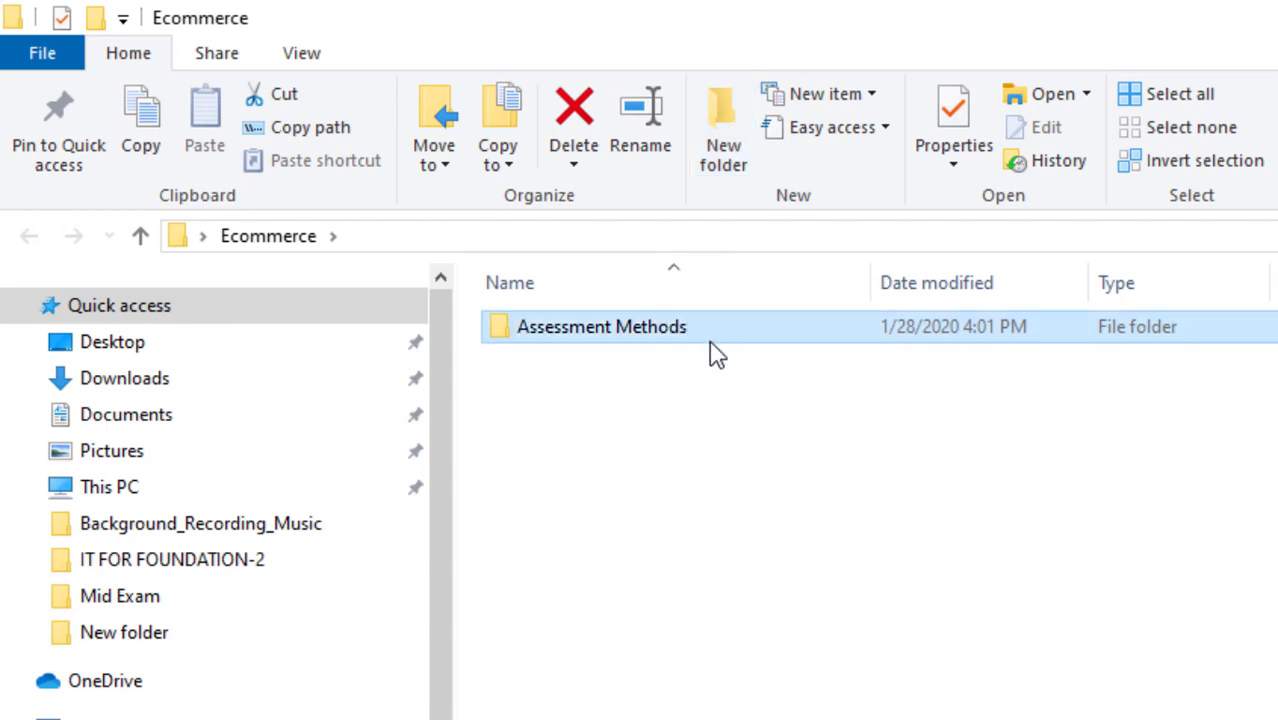
Open the Assessment Methods folder and create a subfolder in it named "First Exam - 20 Marks"
{"action": "double_click", "coordinate": [701, 337]}
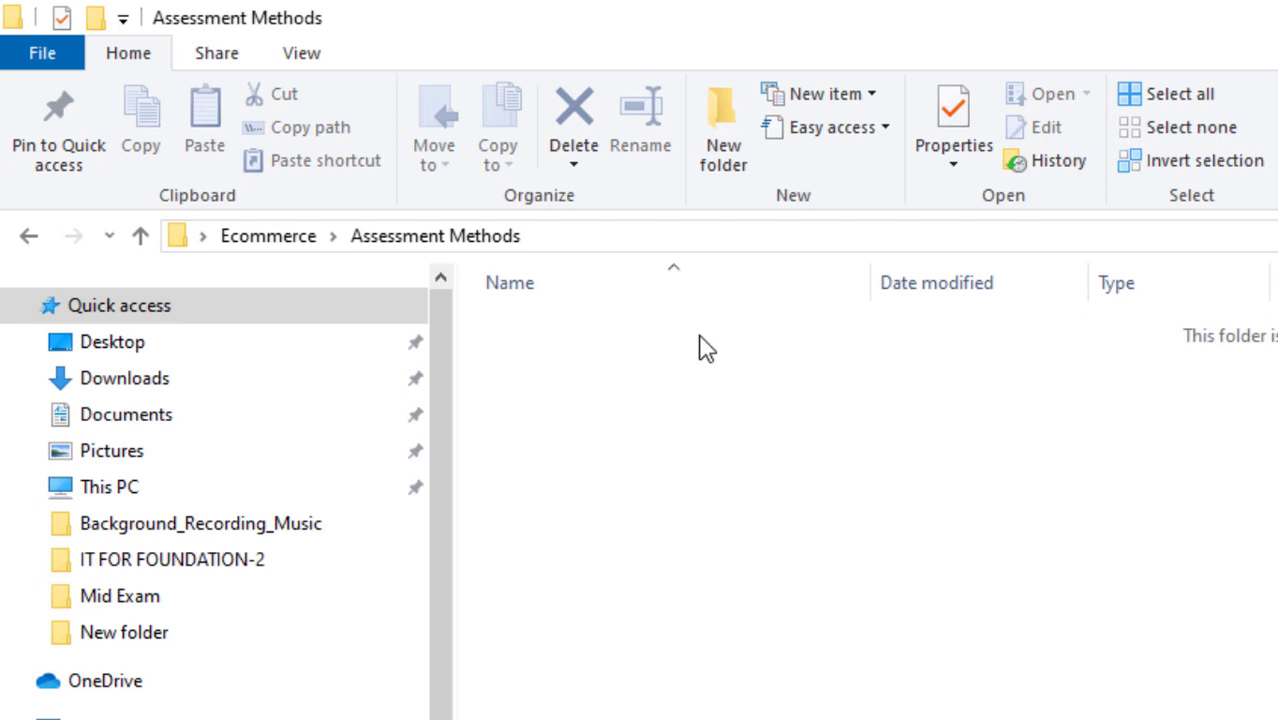
{"action": "left_click", "coordinate": [738, 180]}
{"action": "type", "text": "F"}
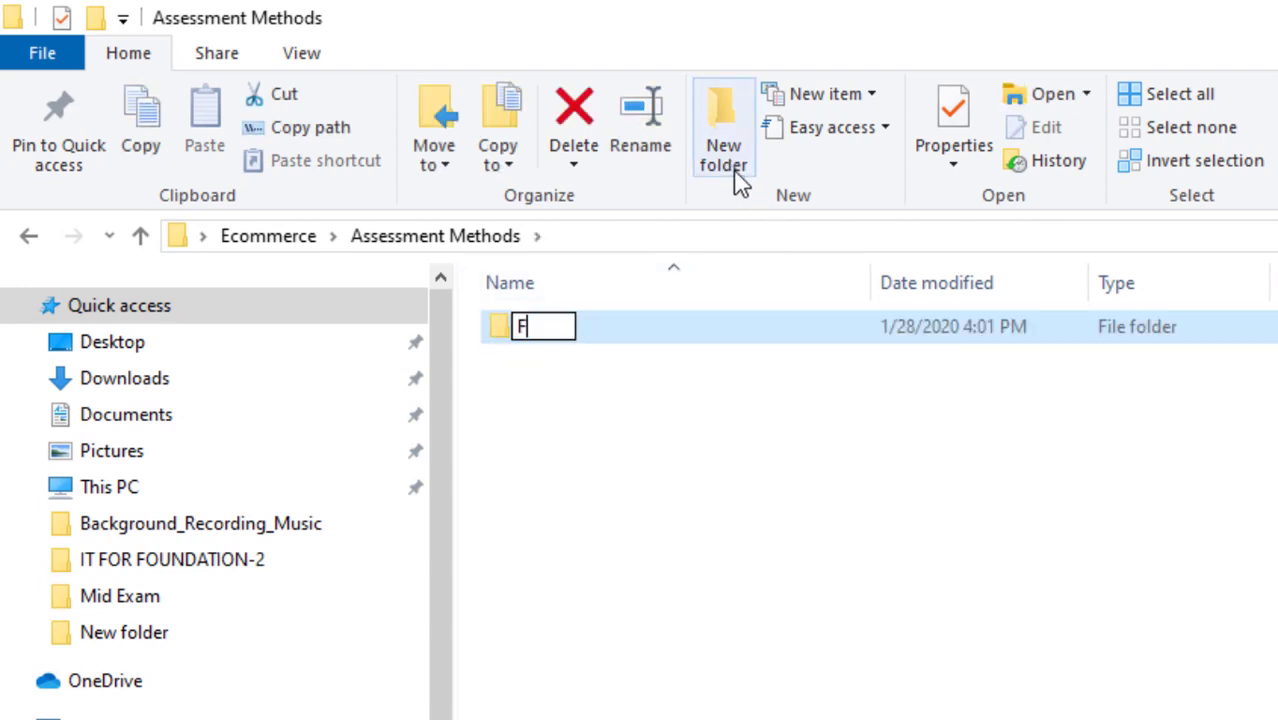
{"action": "type", "text": "irst Ex"}
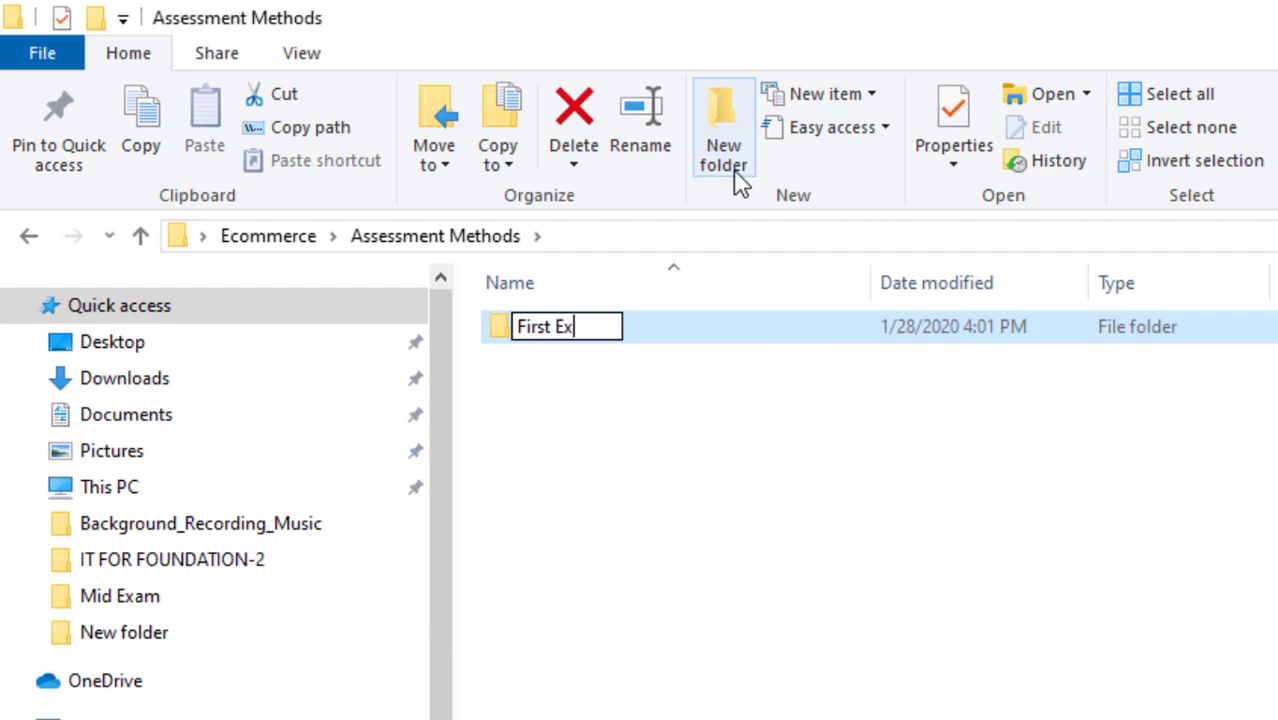
{"action": "type", "text": "am - "}
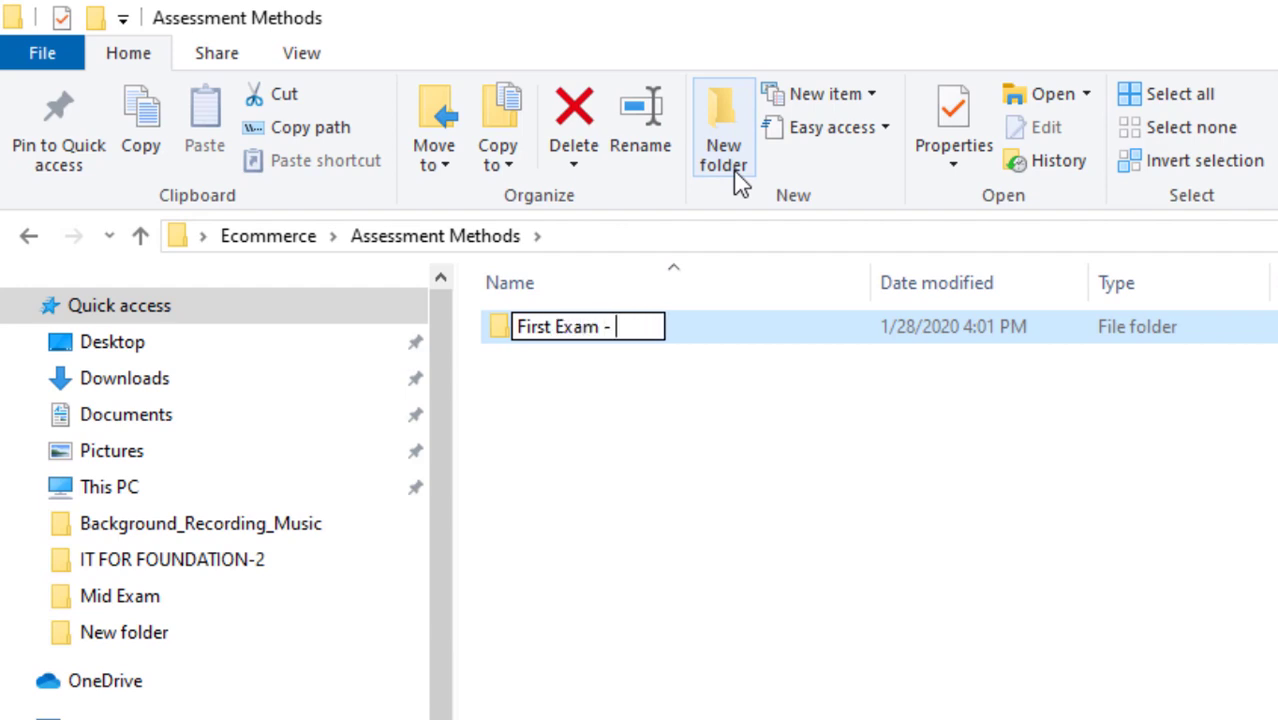
{"action": "type", "text": "20 Marks"}
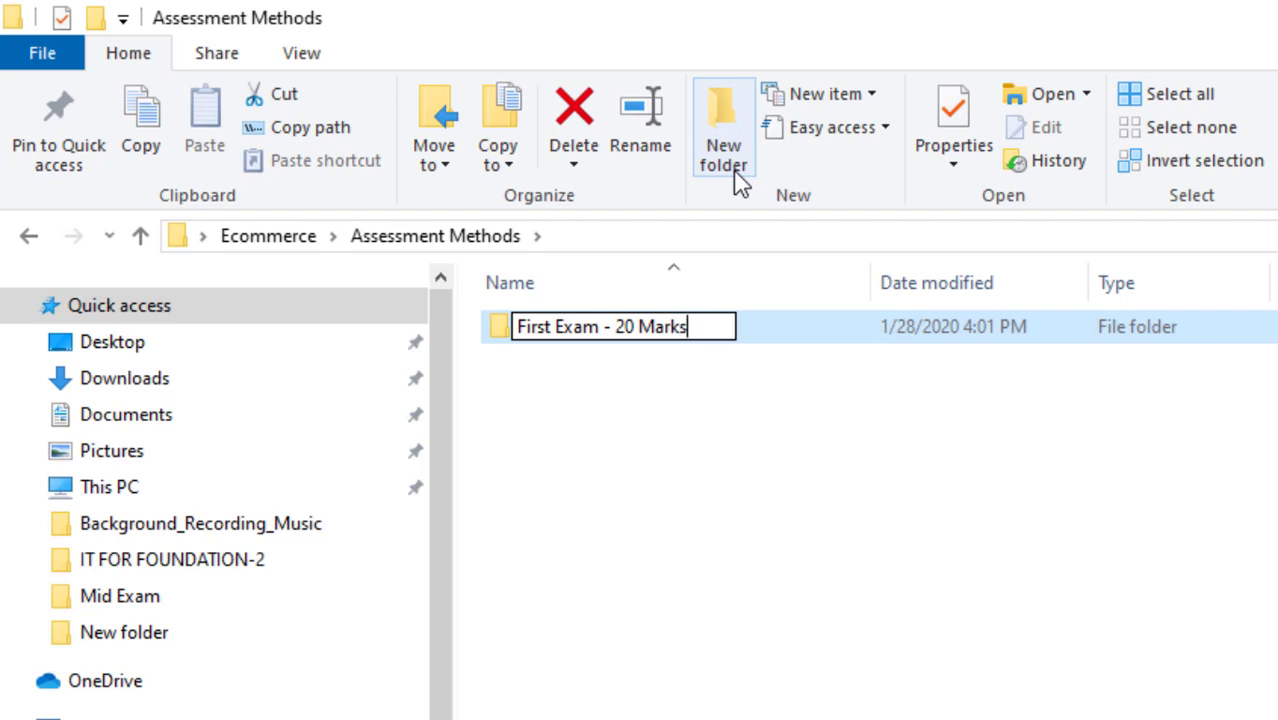
{"action": "key", "text": "Return"}
Create a second subfolder in Assessment Methods named "Mid Exam - 20 Marks"
{"action": "left_click", "coordinate": [736, 166]}
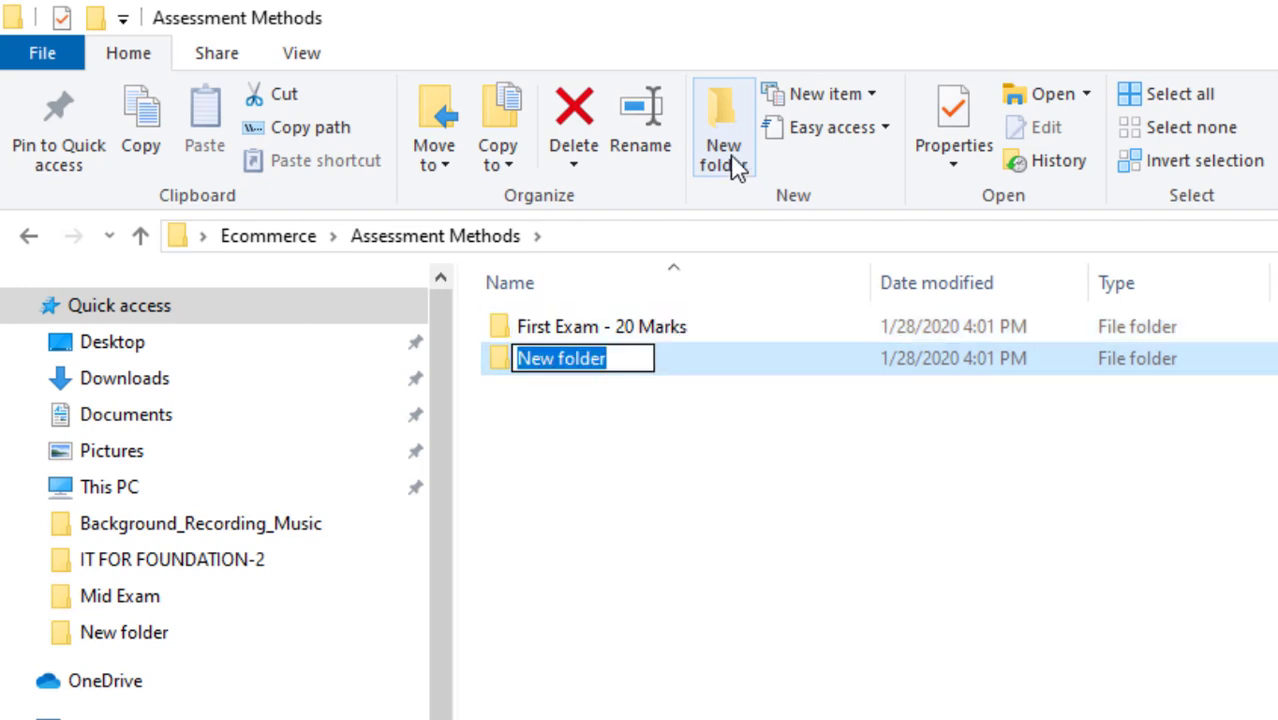
{"action": "type", "text": "Mid Exam"}
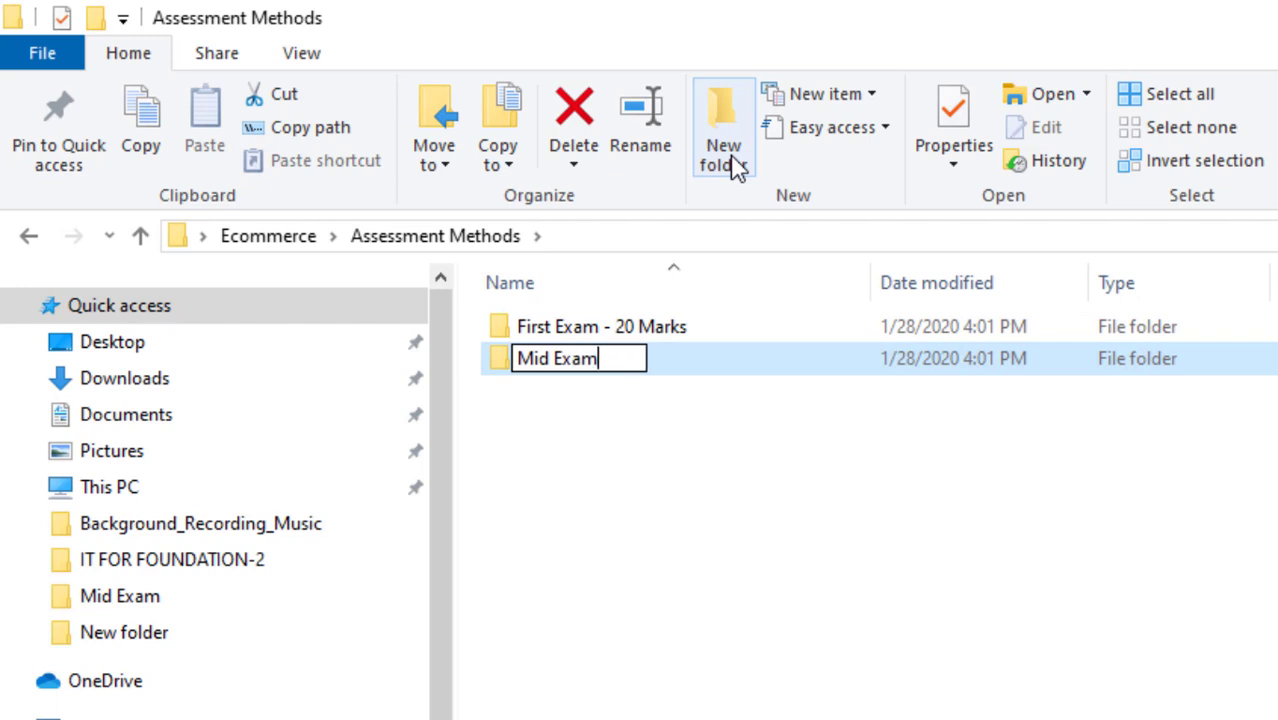
{"action": "type", "text": " - 2"}
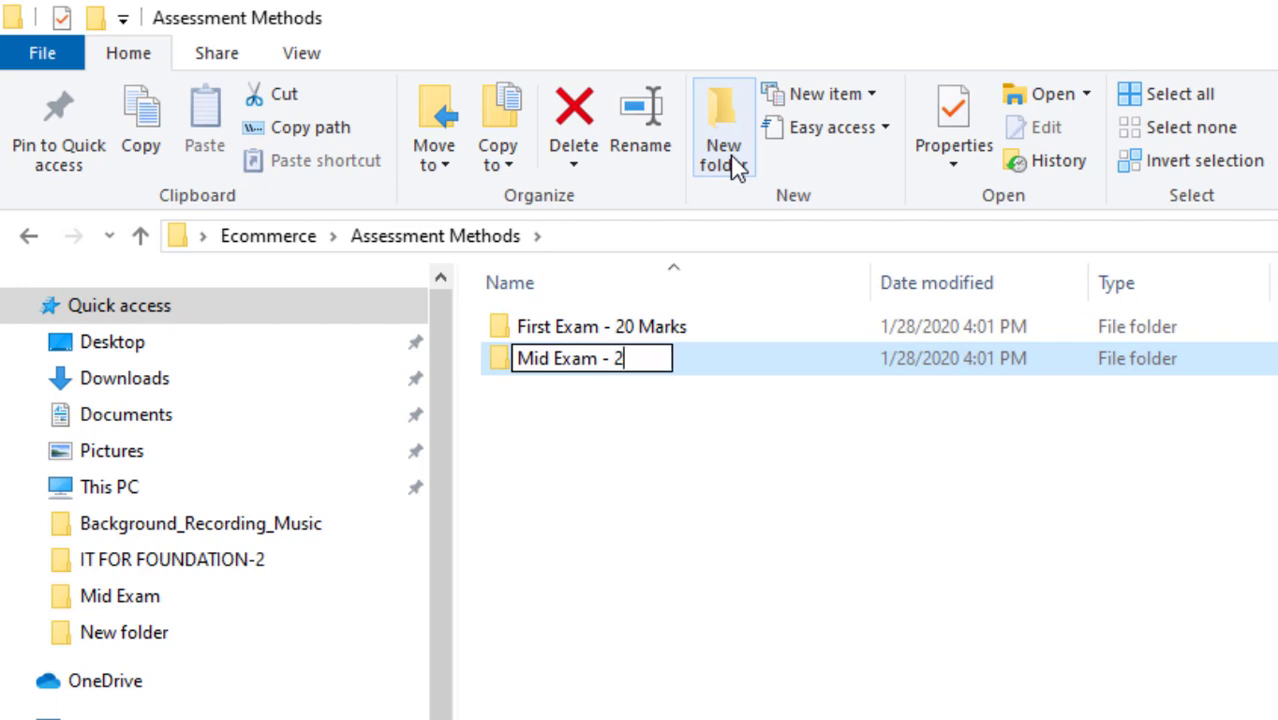
{"action": "type", "text": "0Mark"}
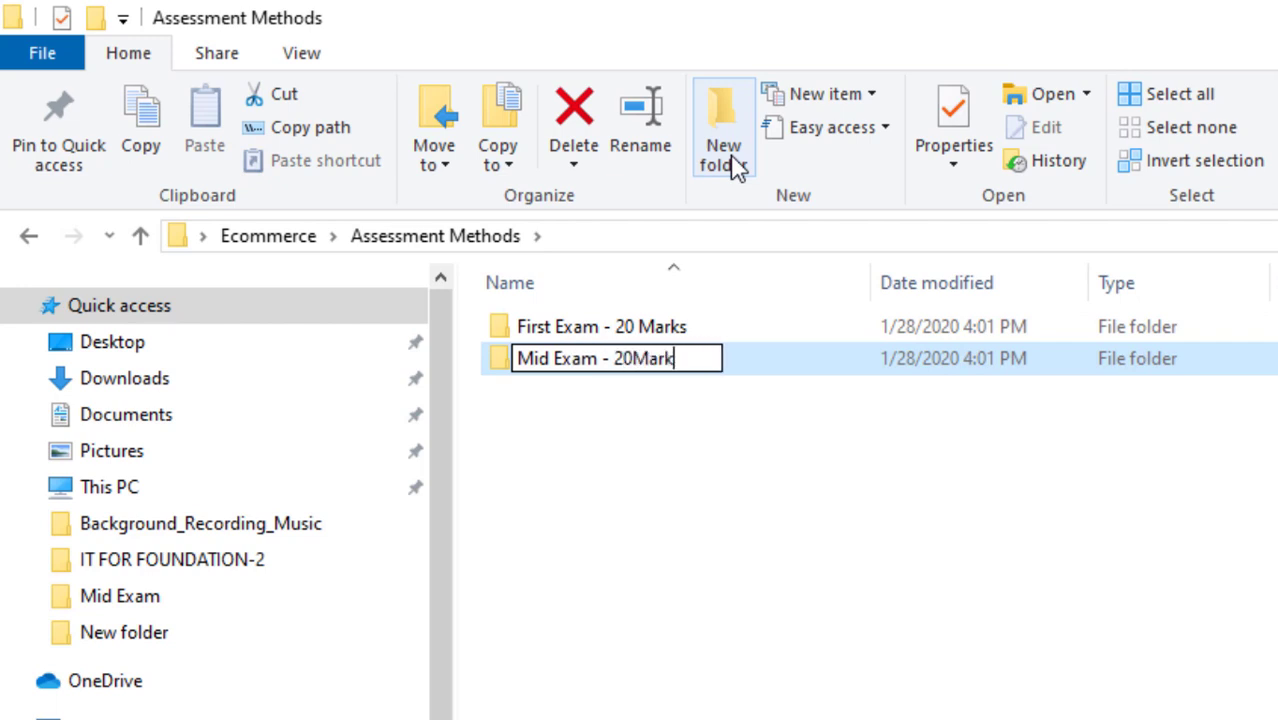
{"action": "type", "text": "s"}
{"action": "key", "text": "Left"}
{"action": "key", "text": "Left"}
{"action": "key", "text": "Left"}
{"action": "key", "text": "Left"}
{"action": "key", "text": "Left"}
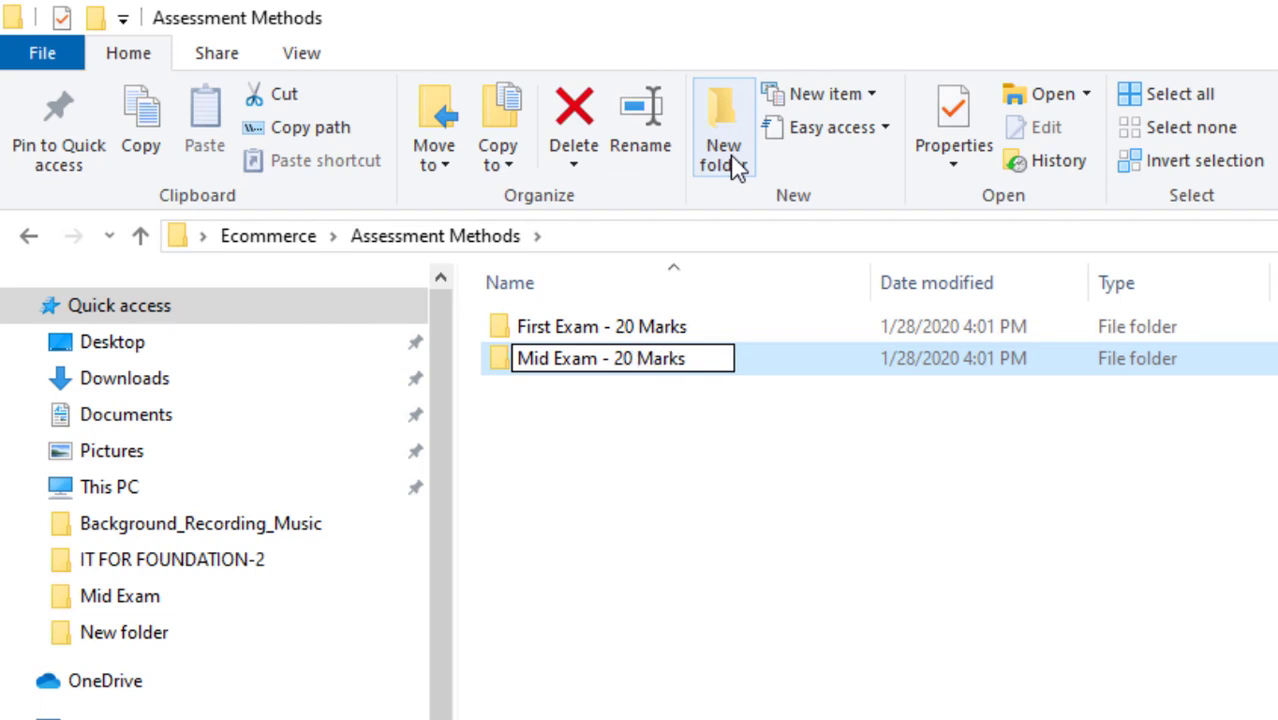
{"action": "key", "text": "Return"}
Create a third subfolder in Assessment Methods named "Assignment - 10 Marks"
{"action": "left_click", "coordinate": [735, 168]}
{"action": "type", "text": "Ass"}
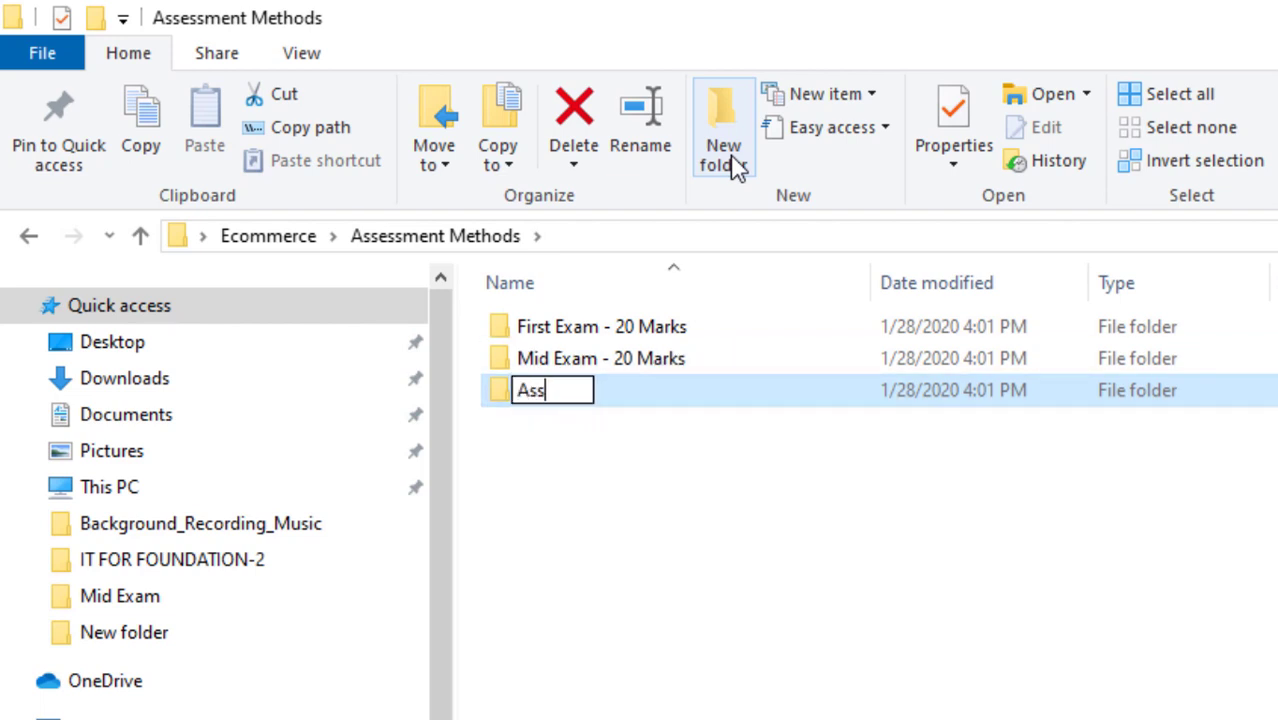
{"action": "type", "text": "ign"}
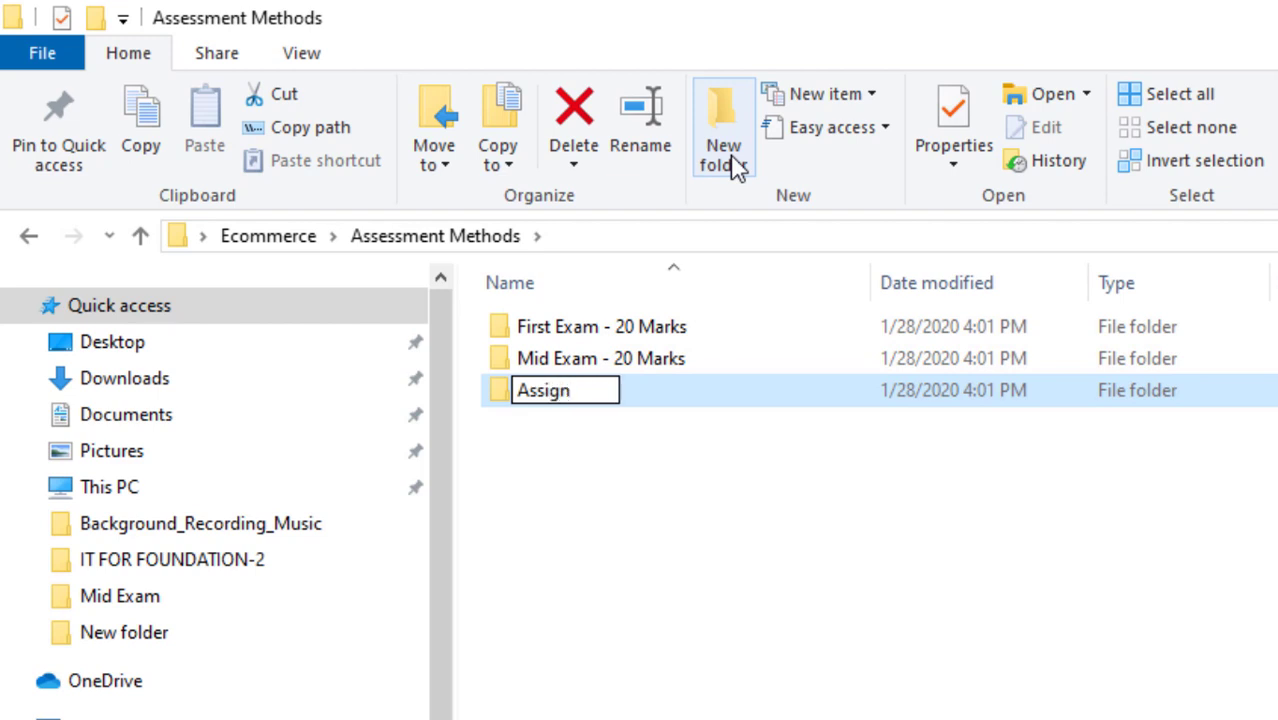
{"action": "type", "text": "ment "}
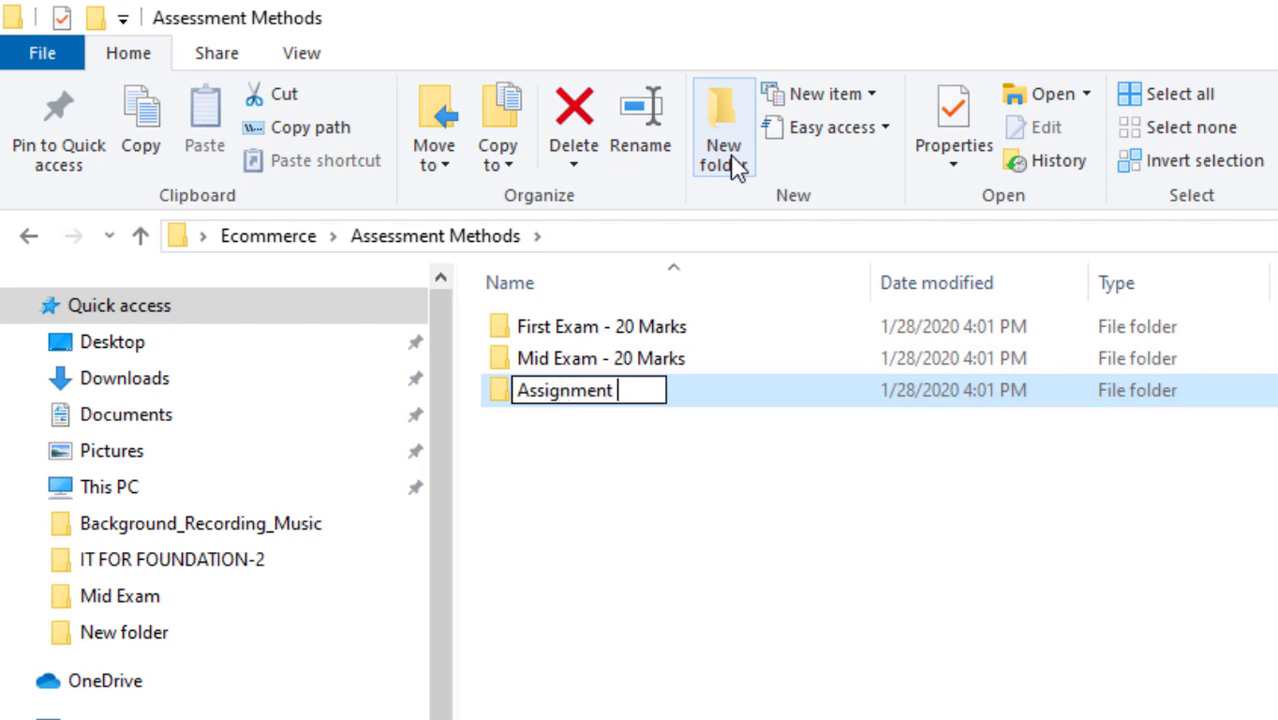
{"action": "type", "text": "- 10 M"}
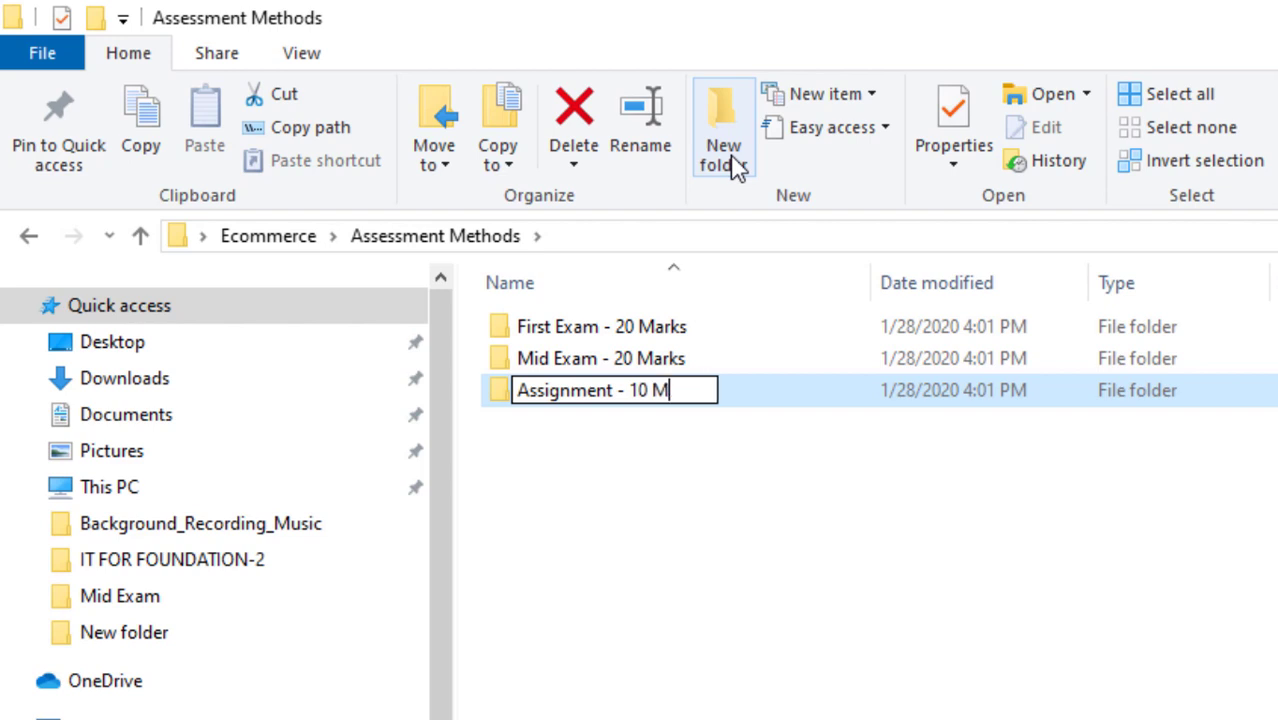
{"action": "type", "text": "arks"}
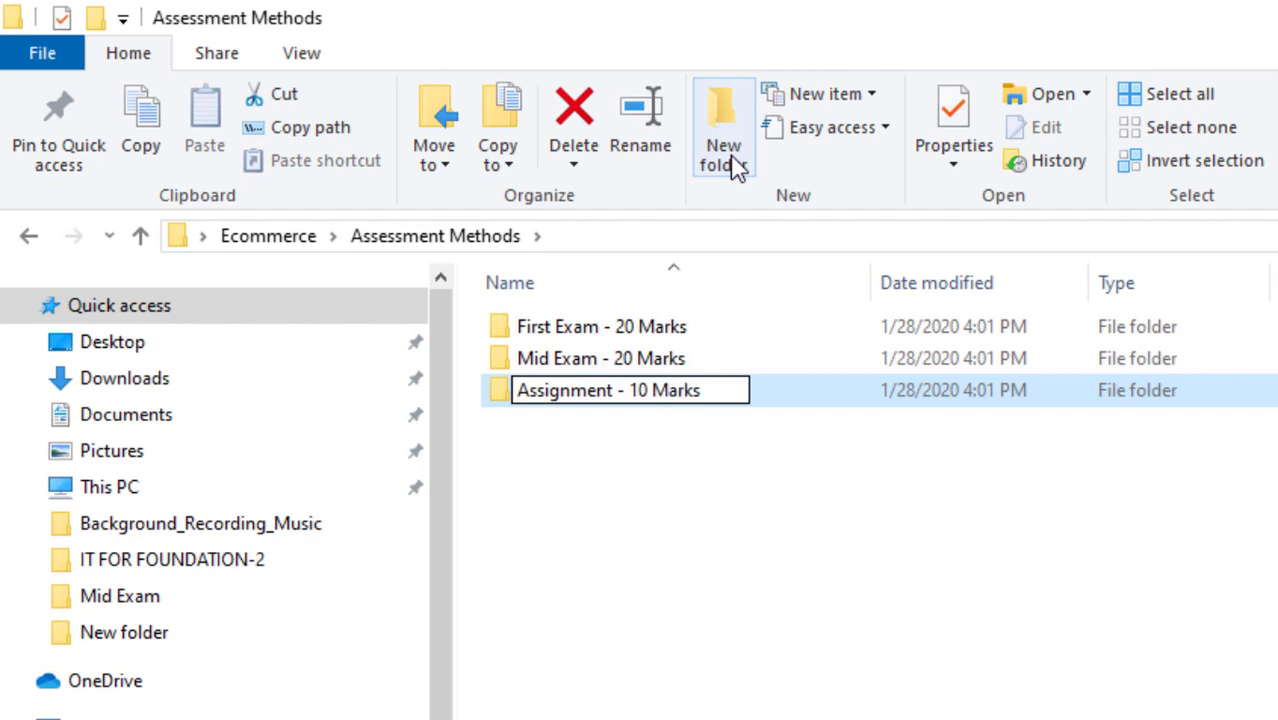
{"action": "key", "text": "Return"}
Create a fourth subfolder in Assessment Methods named "Final Exam - 50 Marks"
{"action": "left_click", "coordinate": [735, 168]}
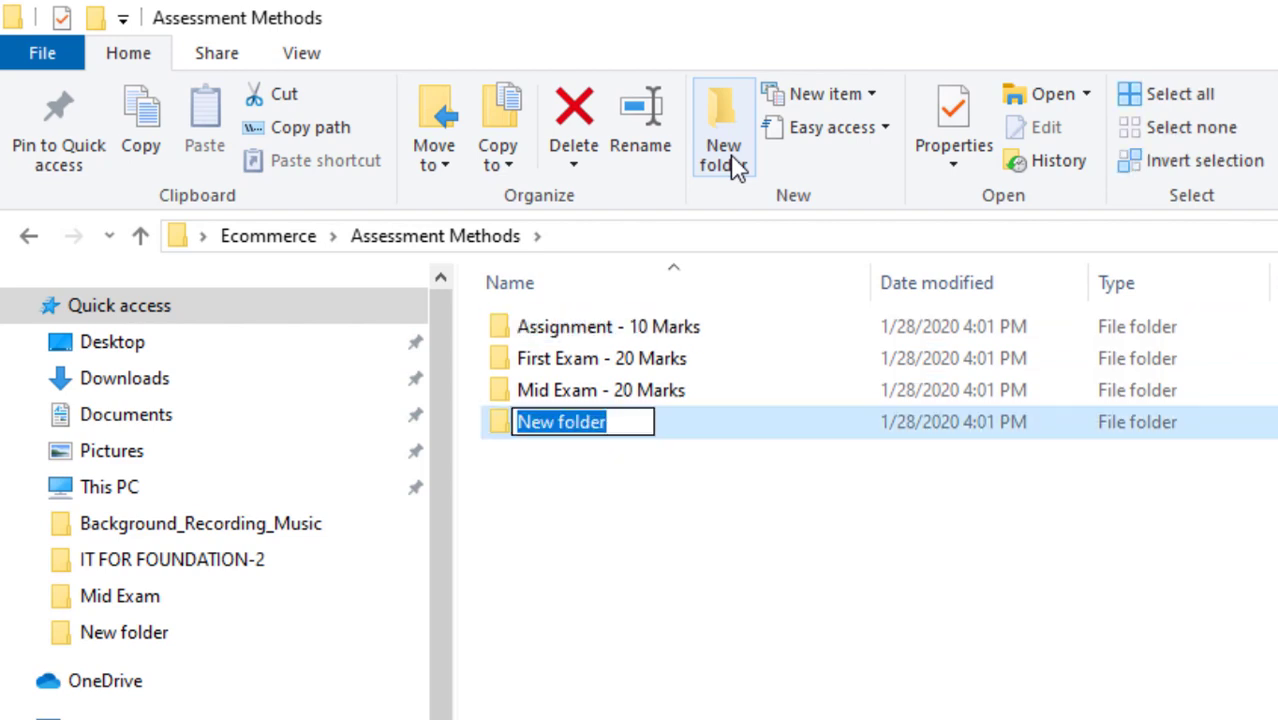
{"action": "type", "text": "Final "}
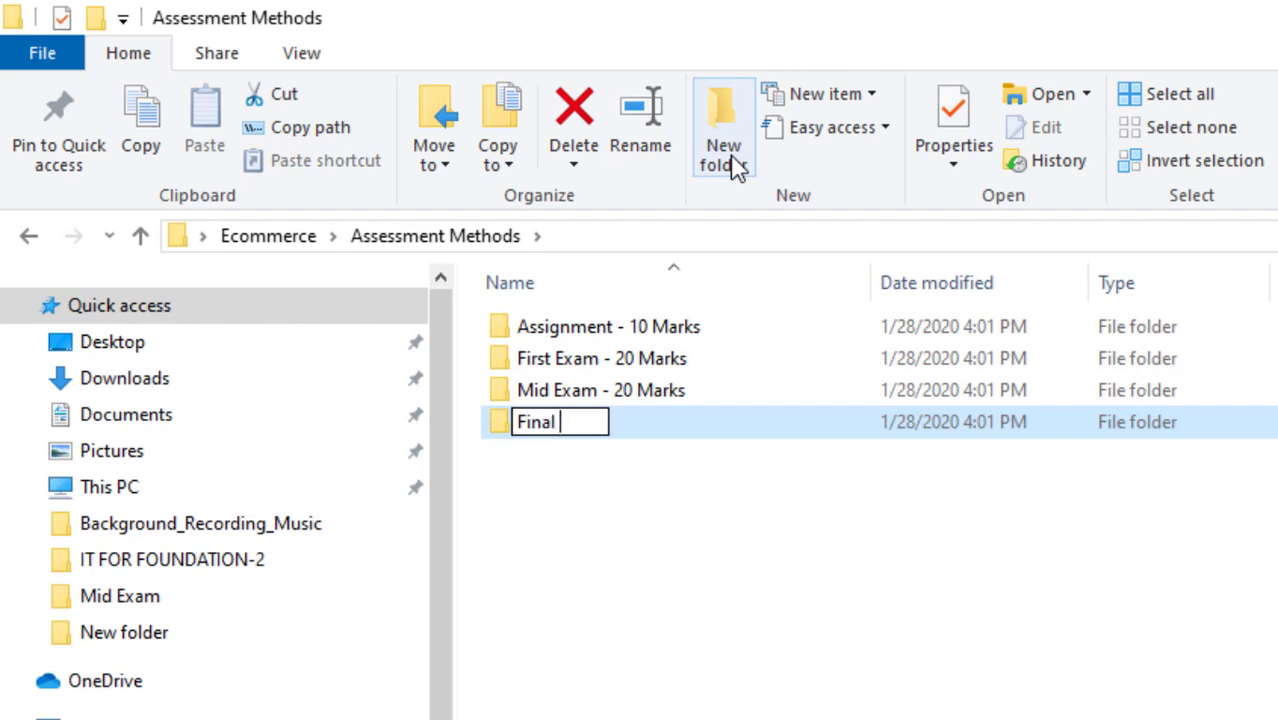
{"action": "type", "text": "Exam - "}
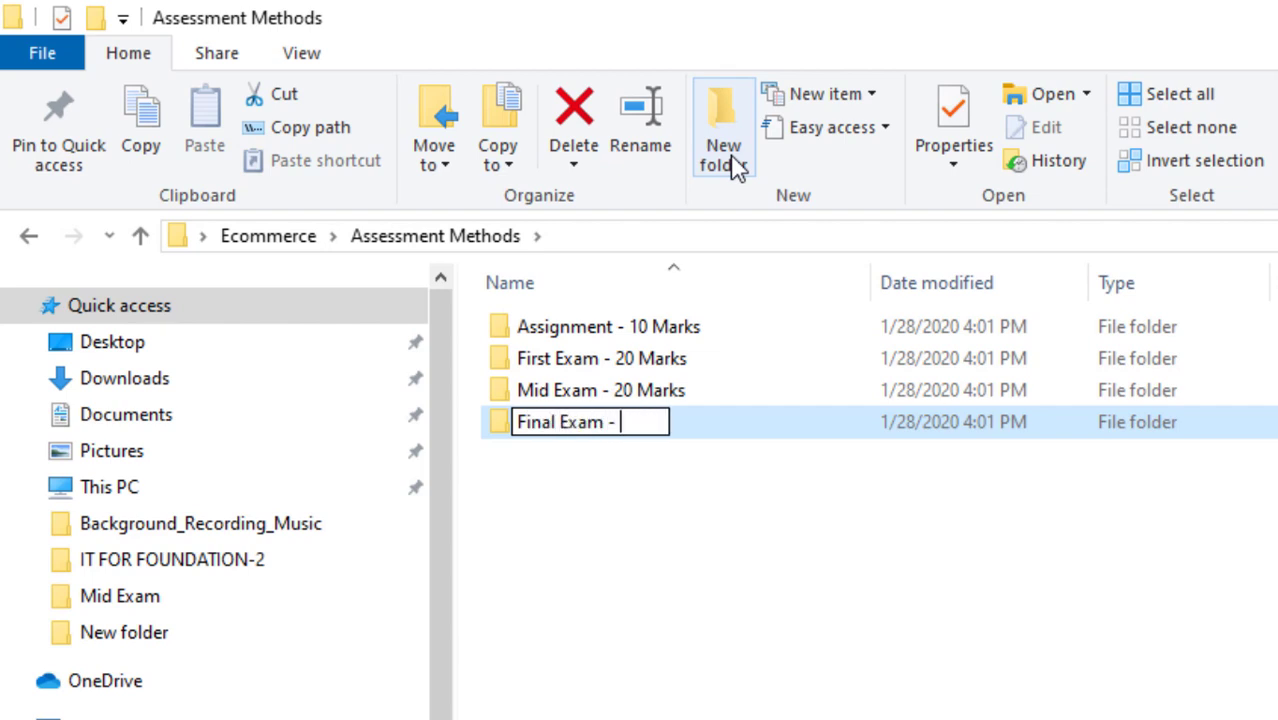
{"action": "type", "text": "50 Marks"}
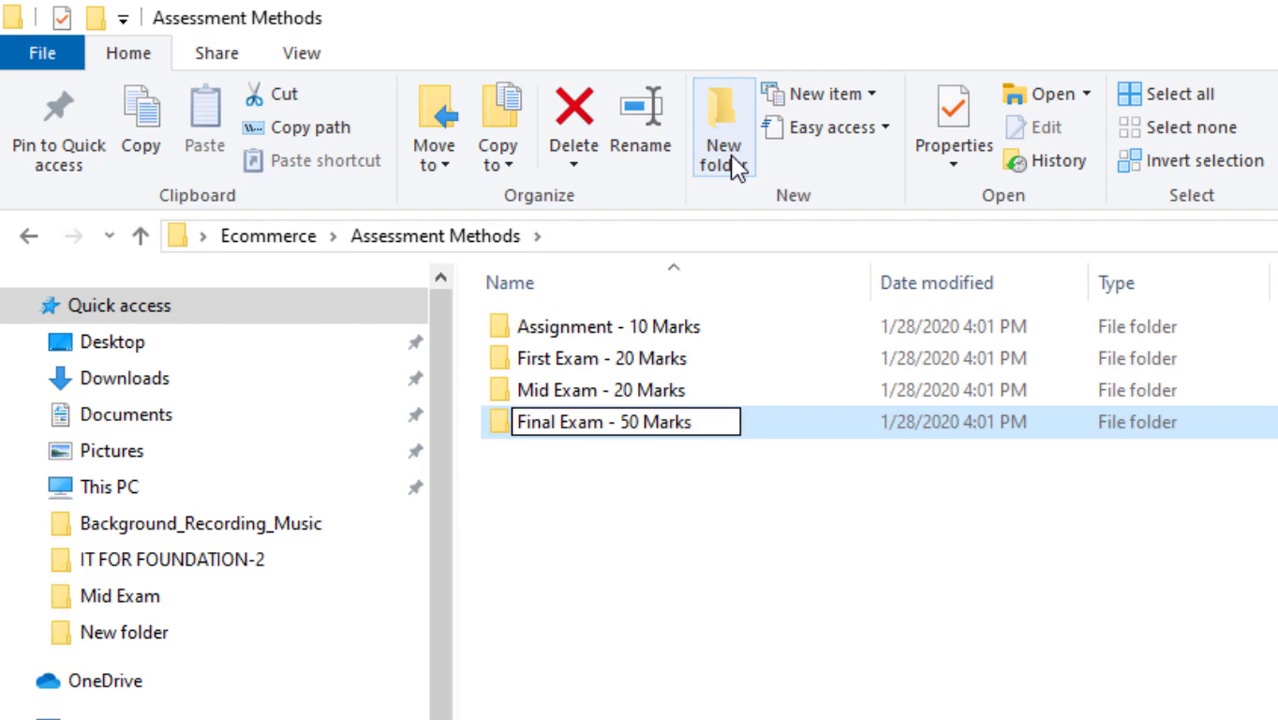
{"action": "key", "text": "Return"}
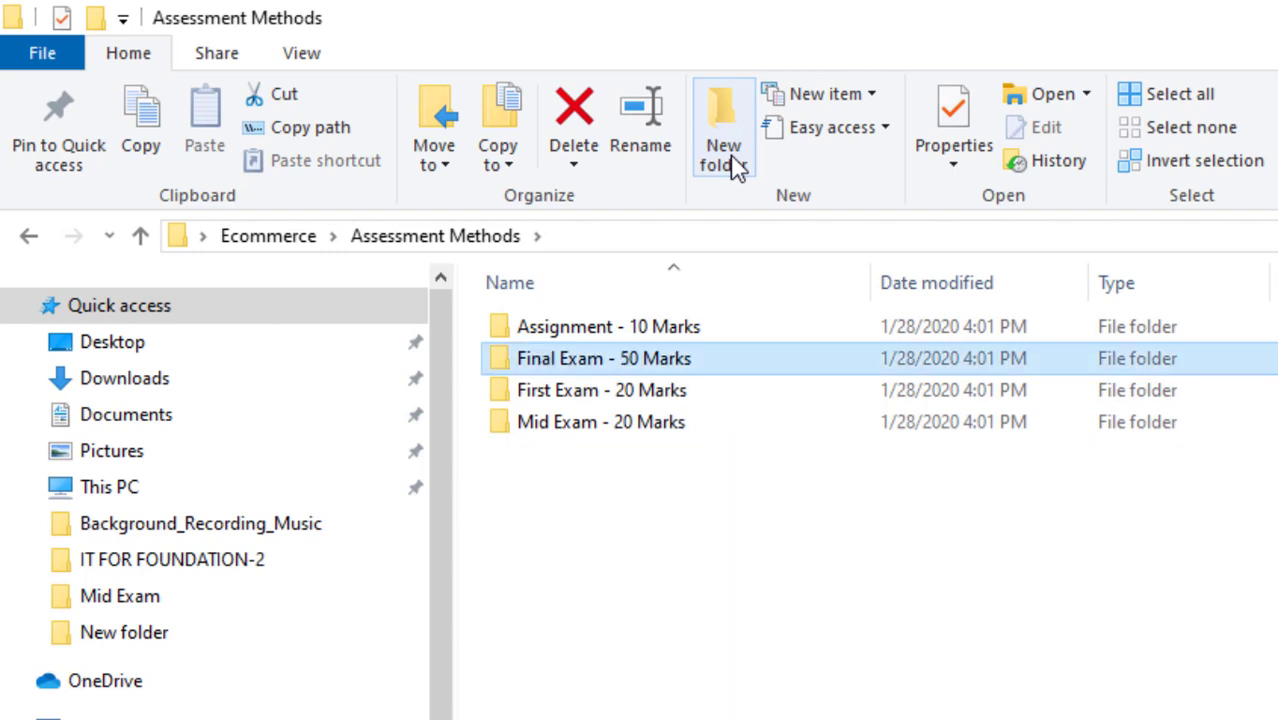
Switch to the File Management1 worksheet in Word, highlight task 2 to read it, and return to the Assessment Methods folder in File Explorer
{"action": "key", "text": "alt+Tab"}
{"action": "key", "text": "Tab"}
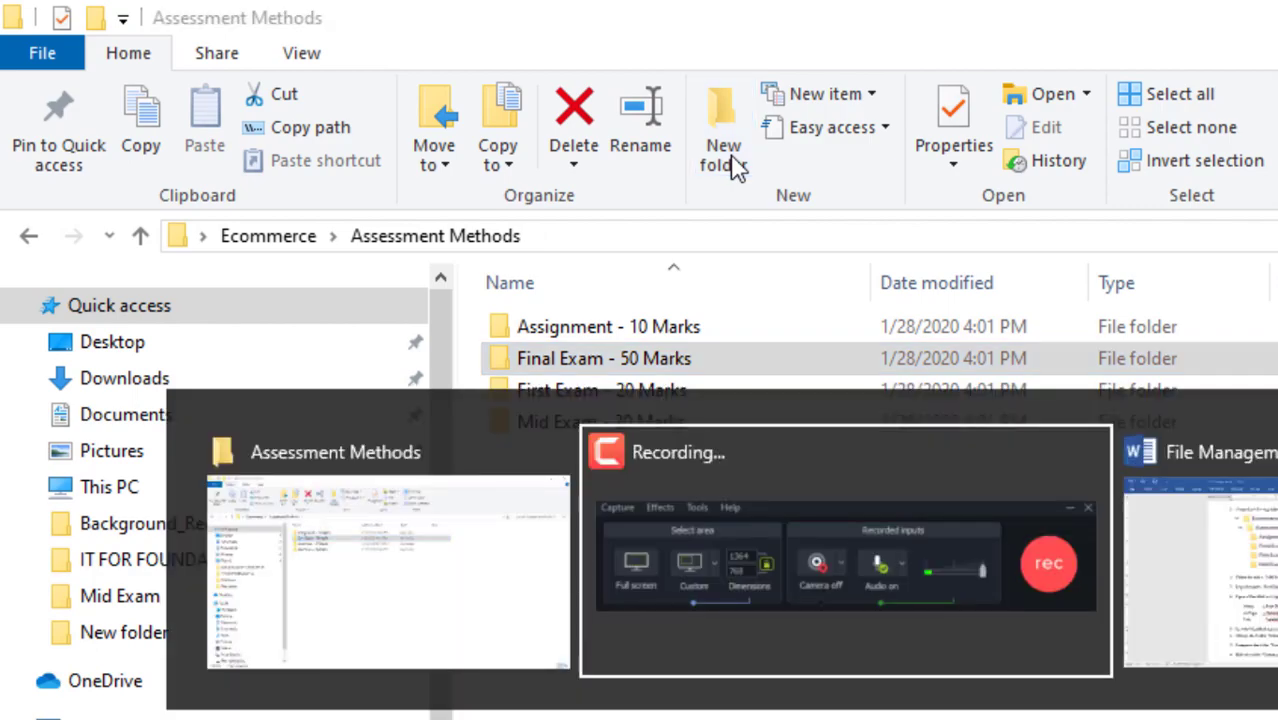
{"action": "scroll", "coordinate": [970, 597], "scroll_direction": "down", "scroll_amount": 1}
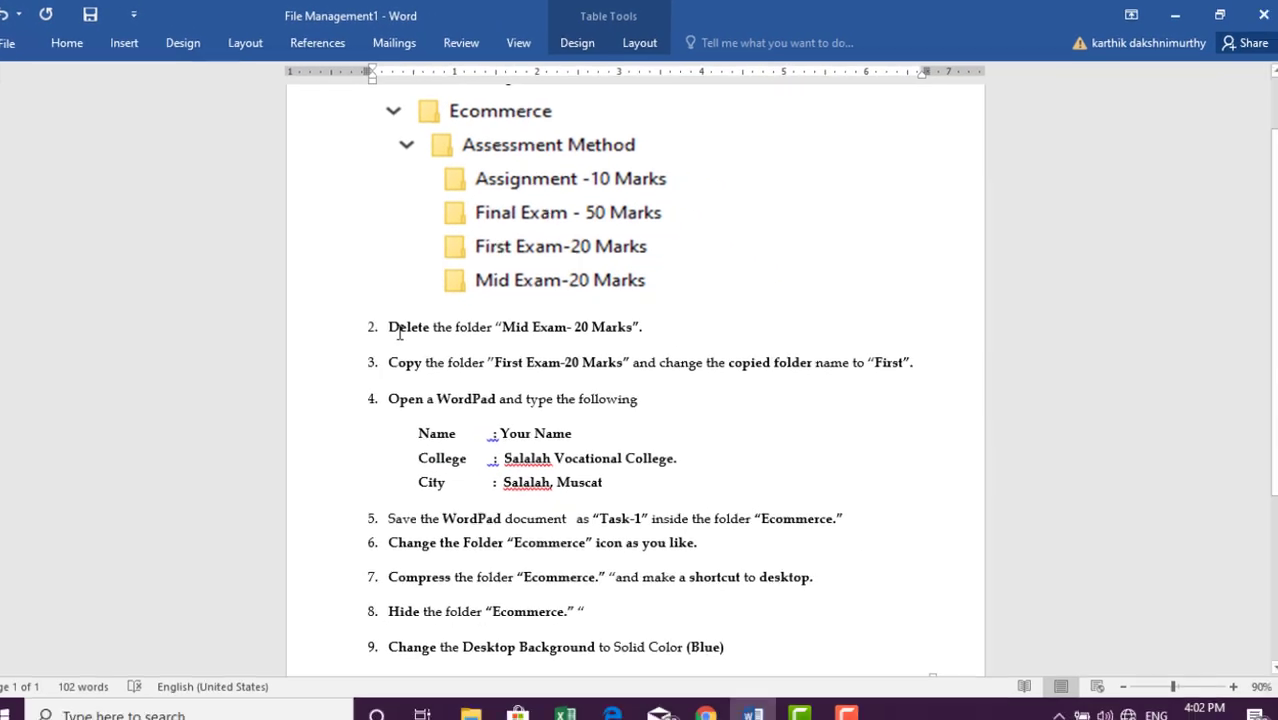
{"action": "left_click_drag", "start_coordinate": [389, 327], "coordinate": [642, 323]}
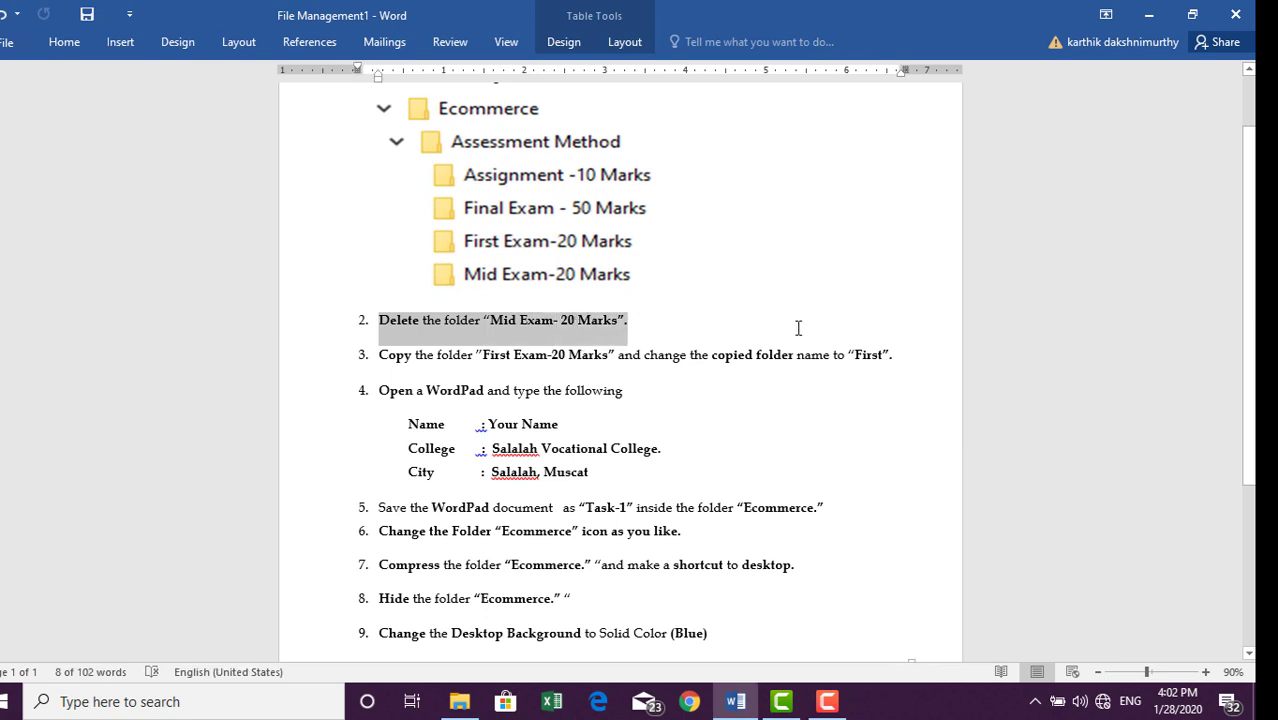
{"action": "key", "text": "alt+Tab"}
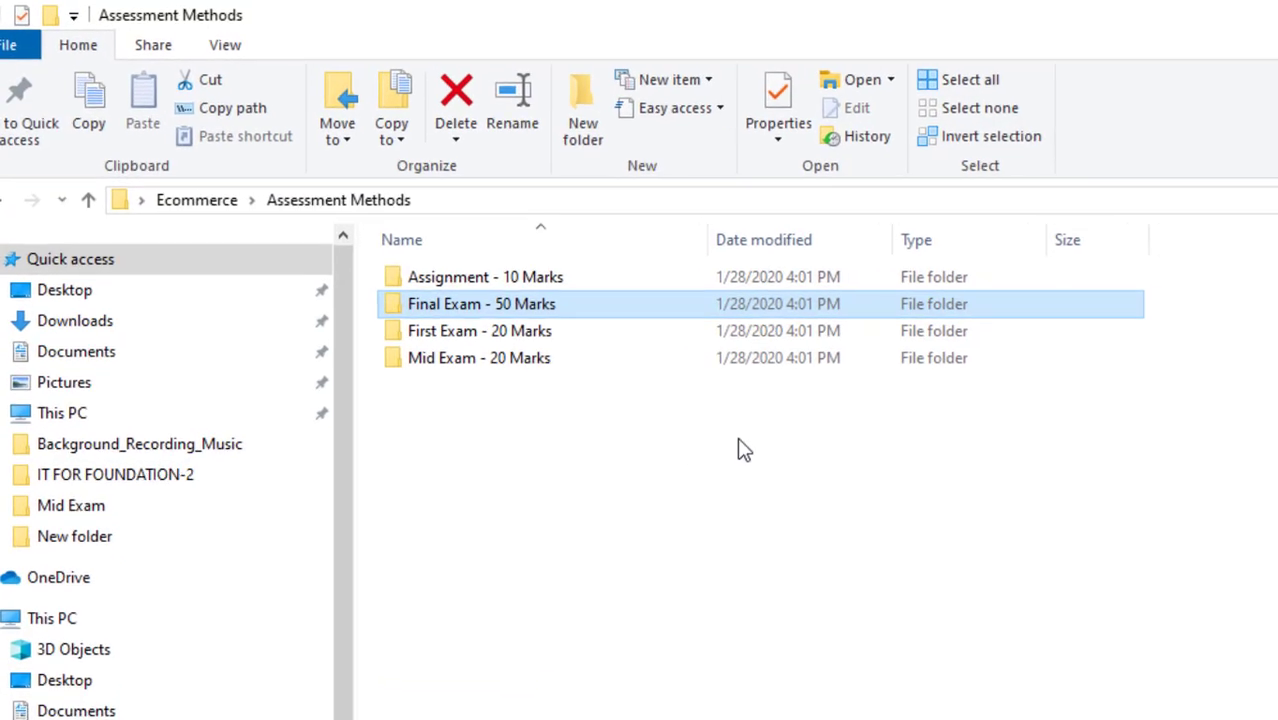
{"action": "left_click", "coordinate": [443, 328]}
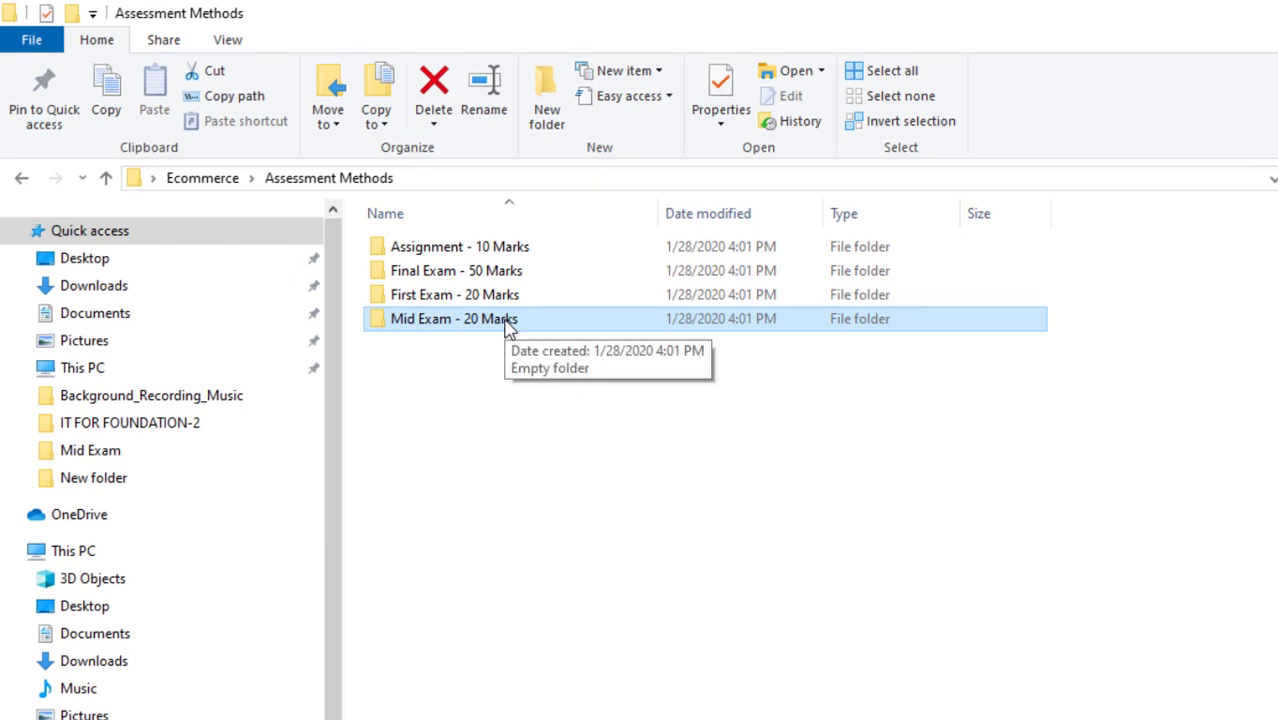
{"action": "right_click", "coordinate": [390, 256]}
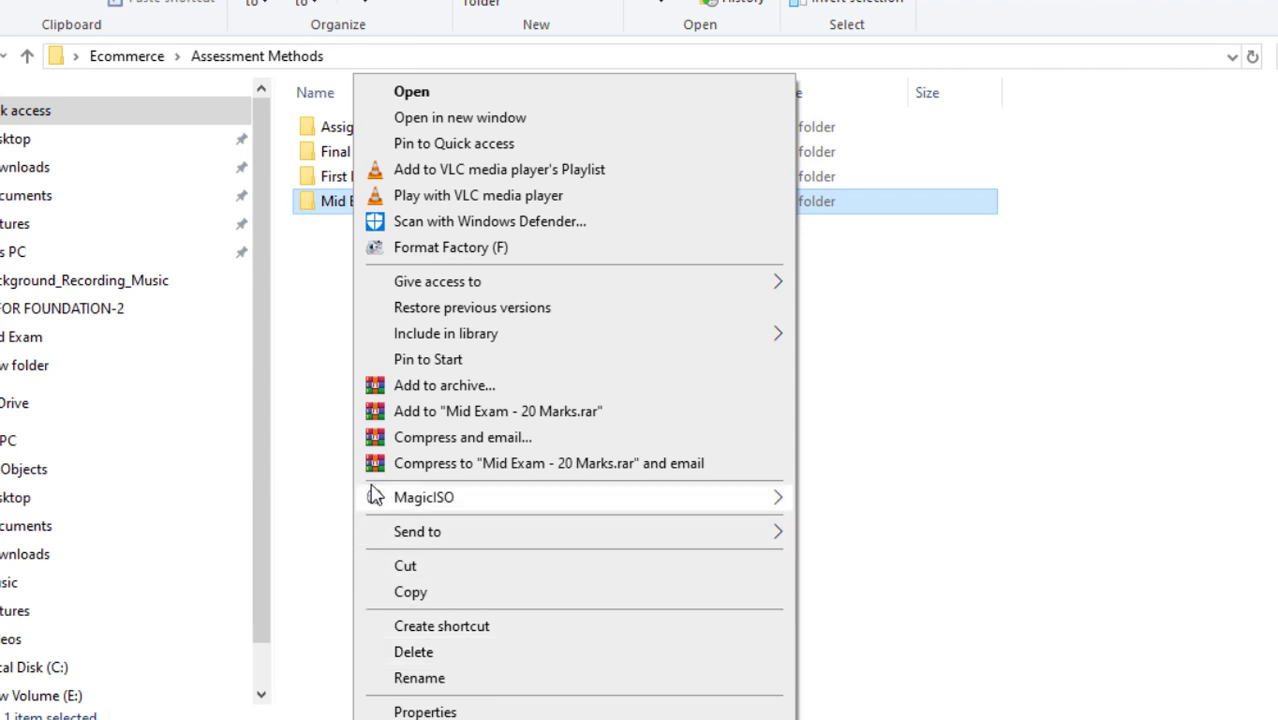
{"action": "left_click", "coordinate": [955, 498]}
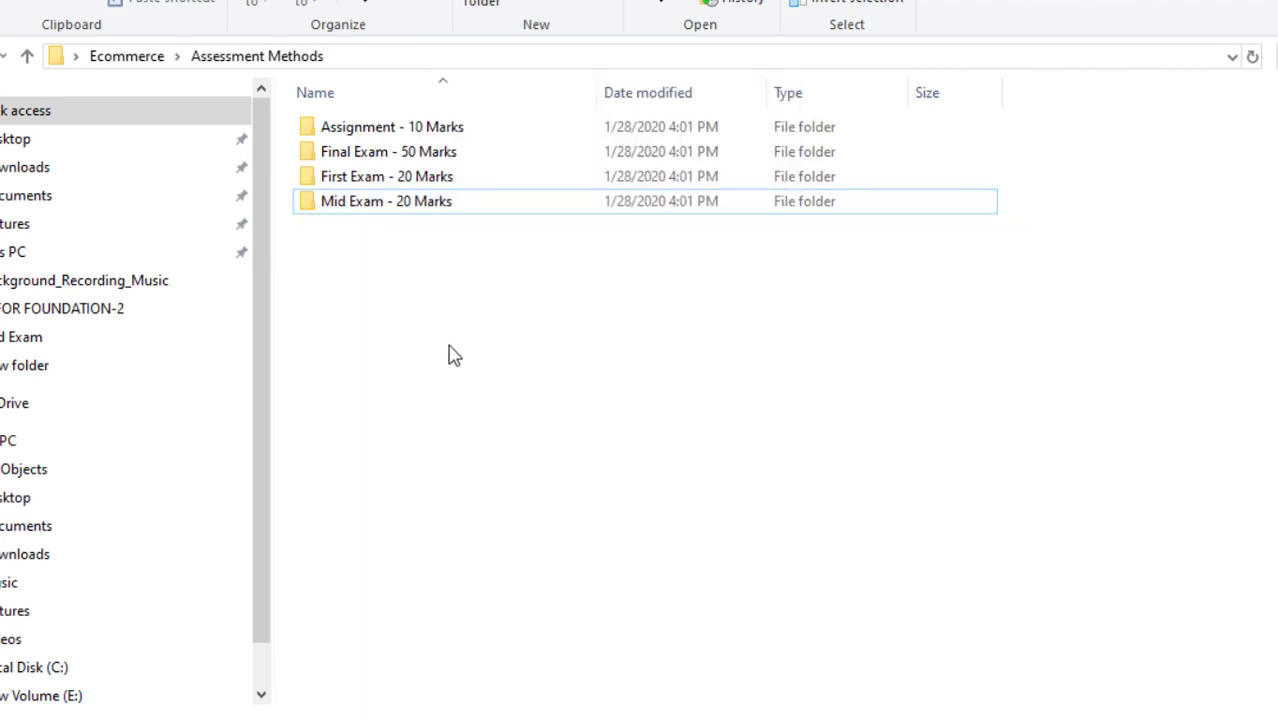
{"action": "left_click", "coordinate": [346, 207]}
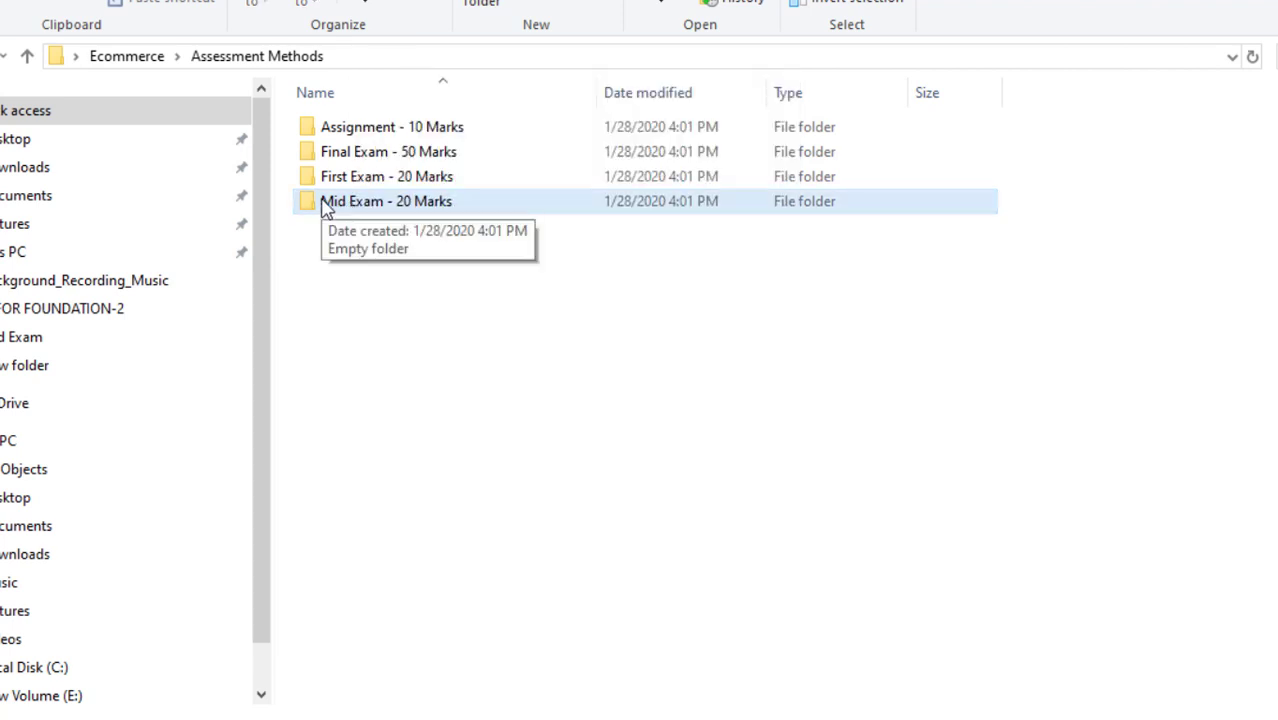
{"action": "right_click", "coordinate": [324, 207]}
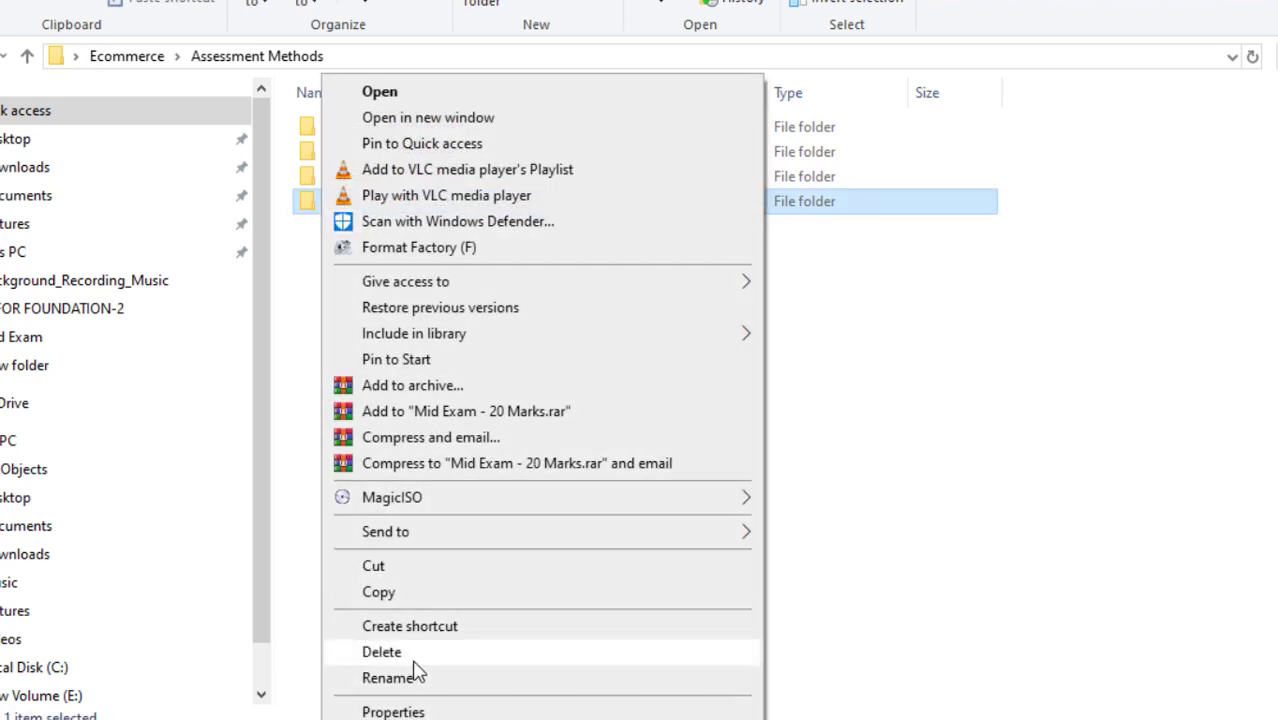
{"action": "left_click", "coordinate": [625, 397]}
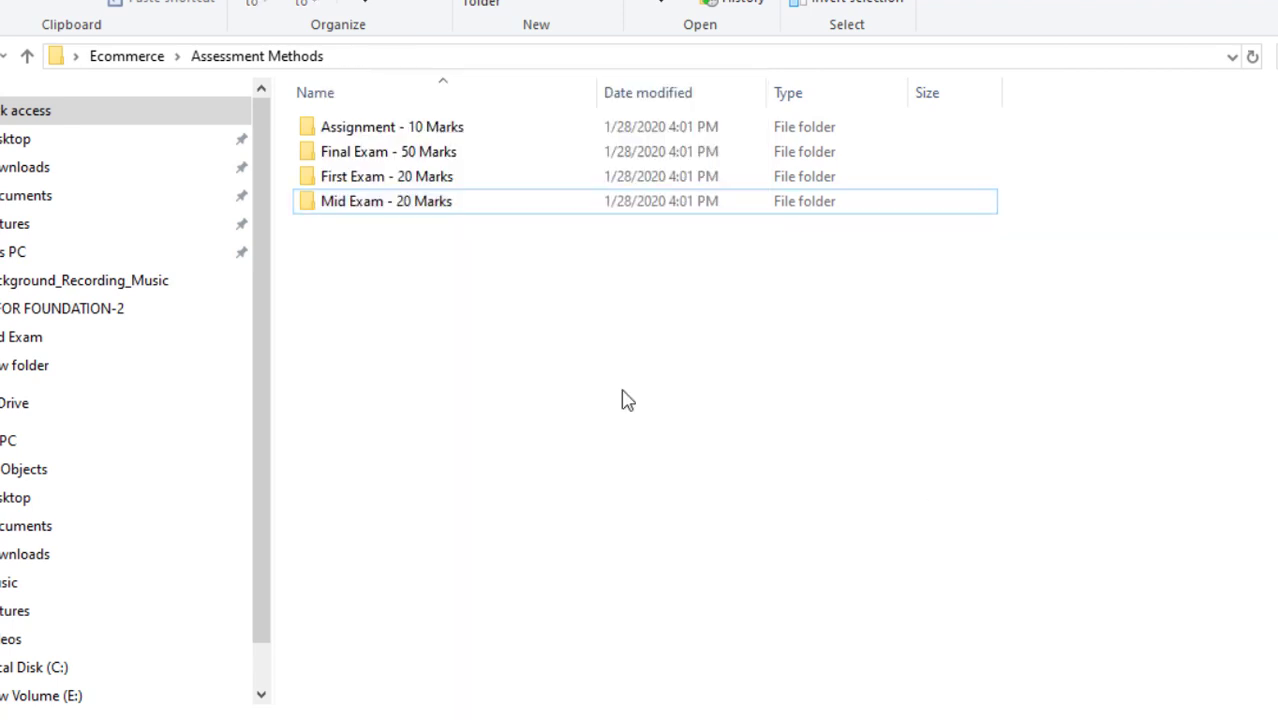
Delete the "Mid Exam - 20 Marks" folder from Assessment Methods
{"action": "left_click", "coordinate": [396, 210]}
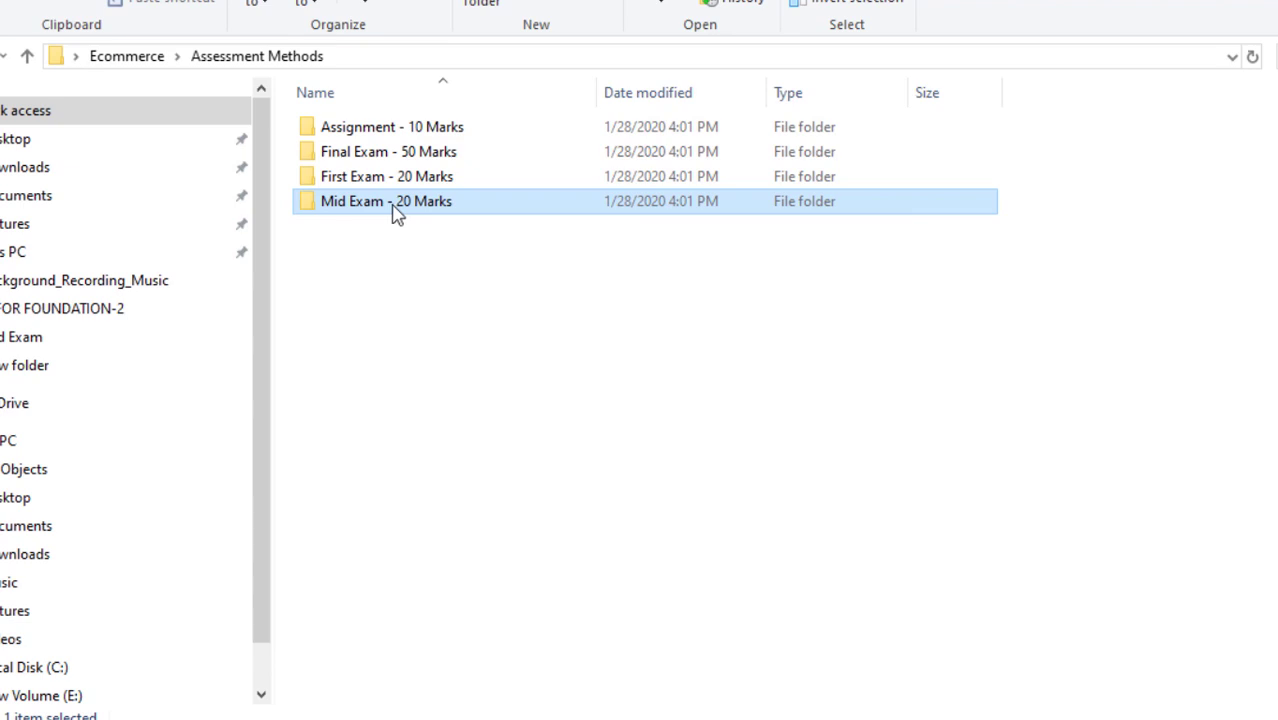
{"action": "right_click", "coordinate": [396, 210]}
{"action": "left_click", "coordinate": [483, 653]}
Switch to the worksheet in Word, highlight task 3 to read it, and return to the Assessment Methods folder in File Explorer
{"action": "key", "text": "alt+Tab"}
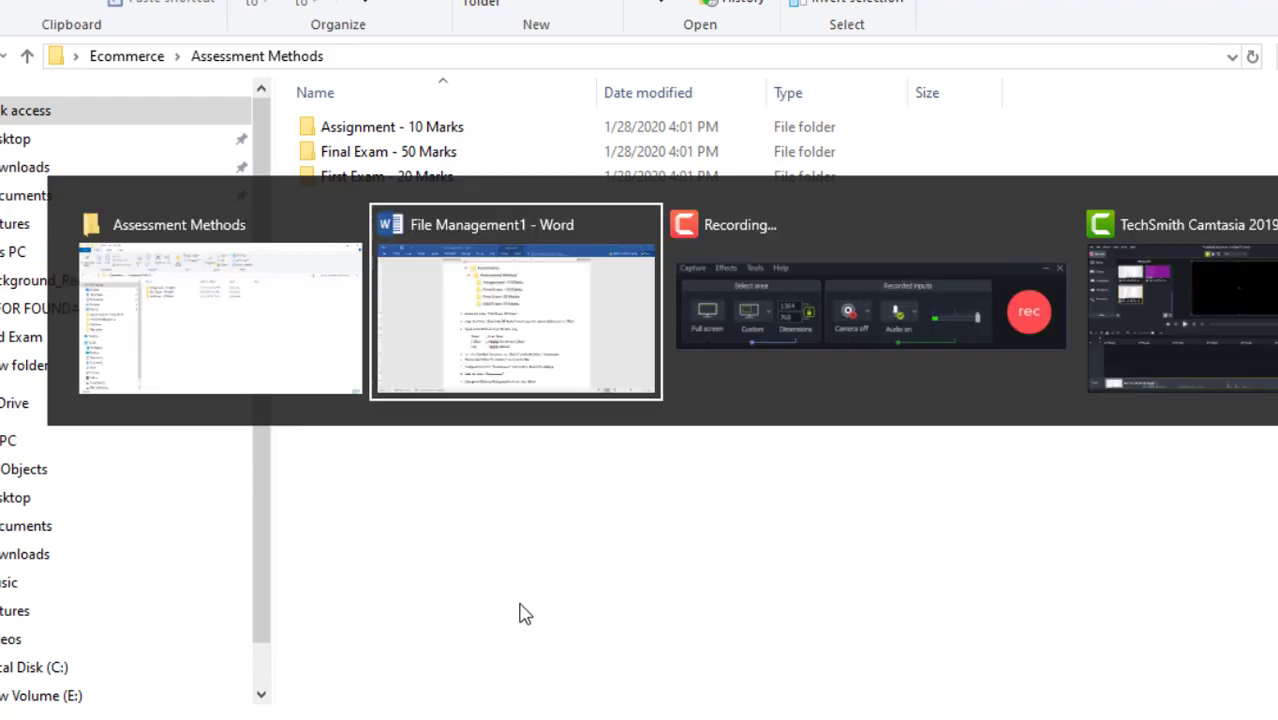
{"action": "scroll", "coordinate": [511, 505], "scroll_direction": "down", "scroll_amount": 1}
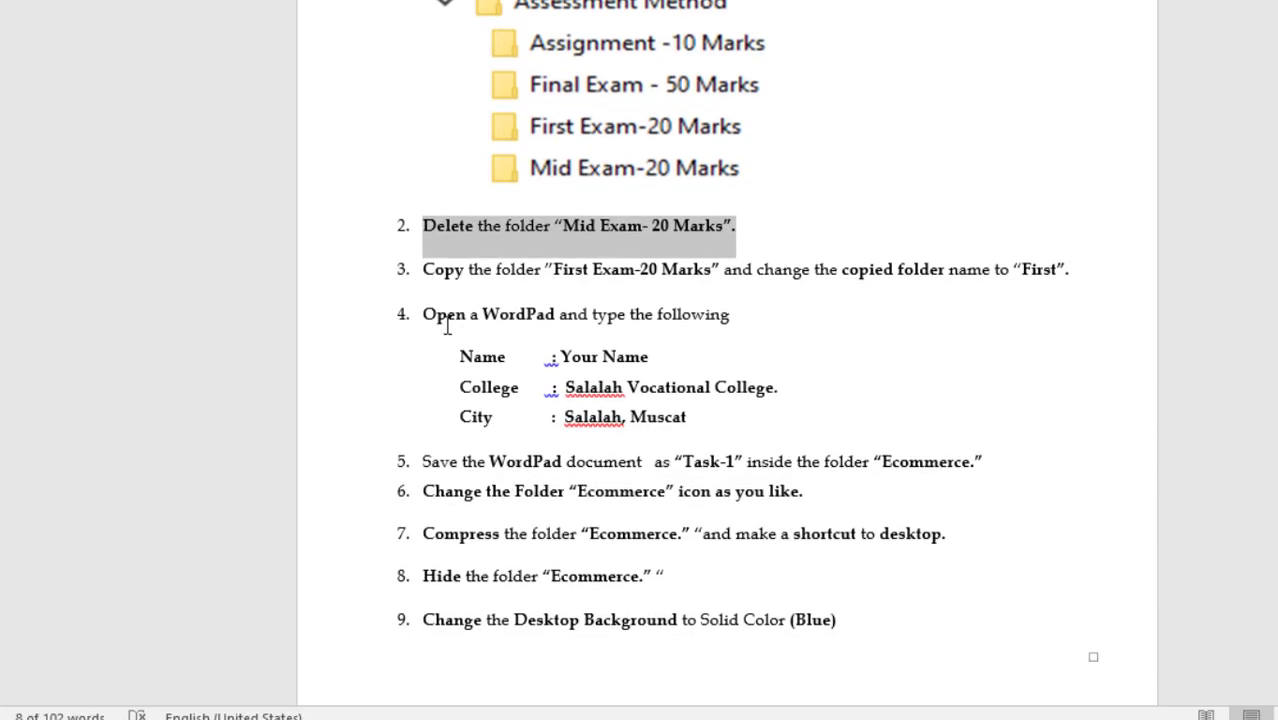
{"action": "left_click_drag", "start_coordinate": [438, 269], "coordinate": [1055, 284]}
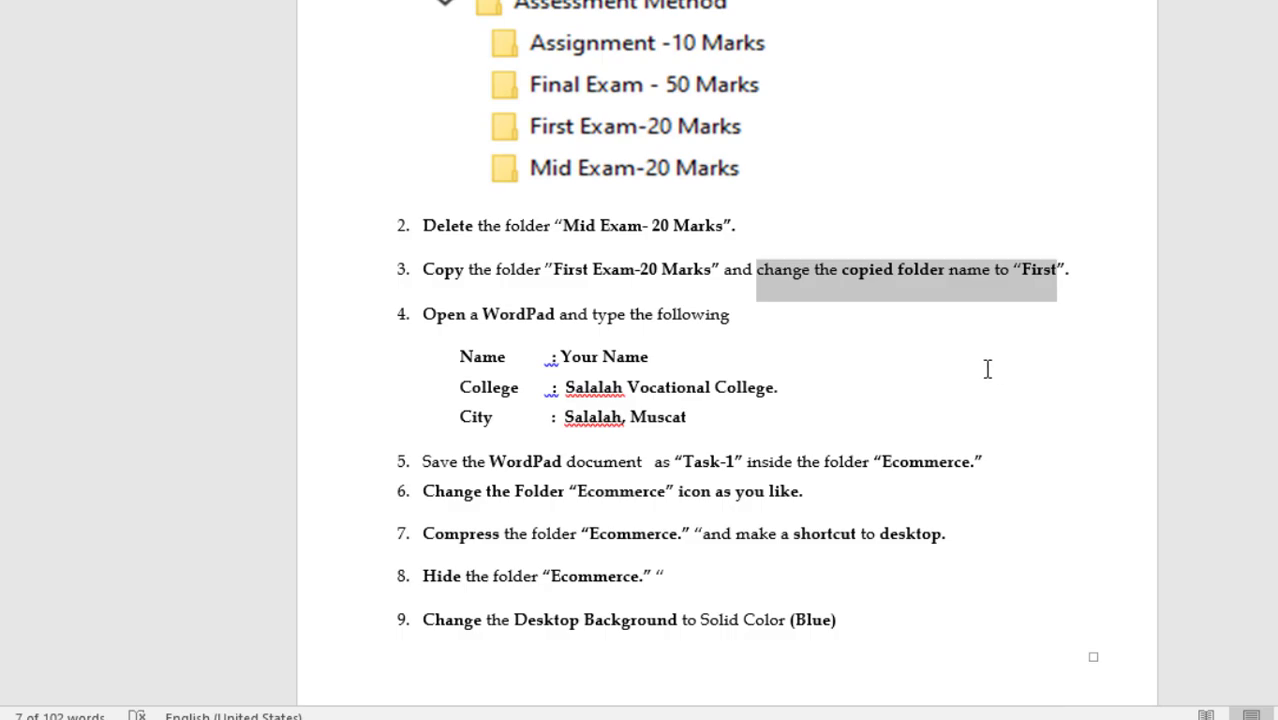
{"action": "key", "text": "alt+Tab"}
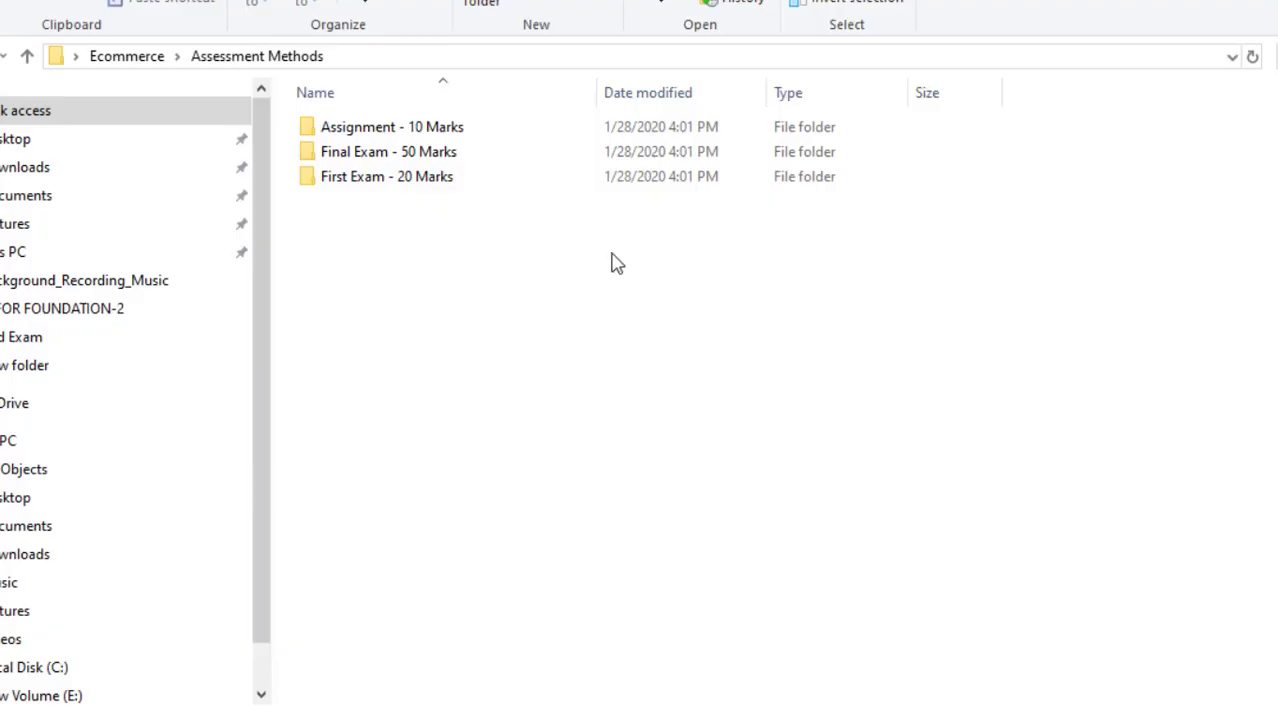
Copy the "First Exam - 20 Marks" folder and paste the duplicate into the same Assessment Methods folder
{"action": "right_click", "coordinate": [360, 193]}
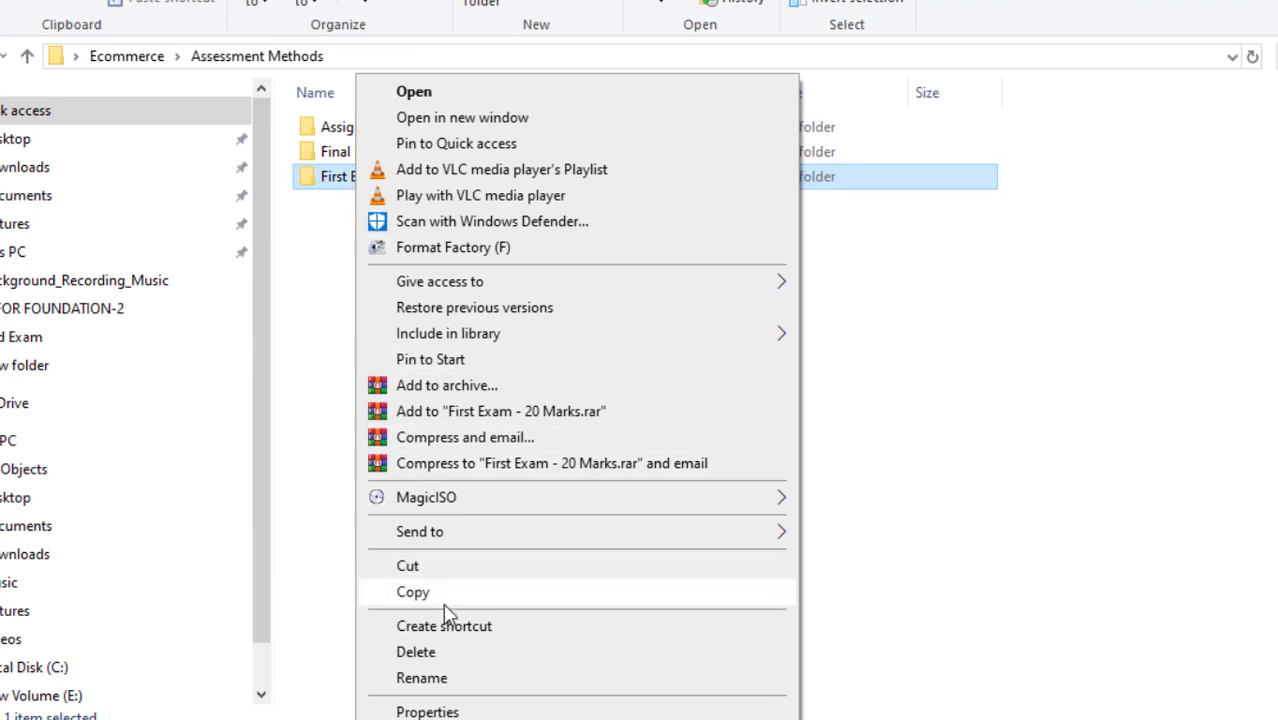
{"action": "left_click", "coordinate": [1121, 473]}
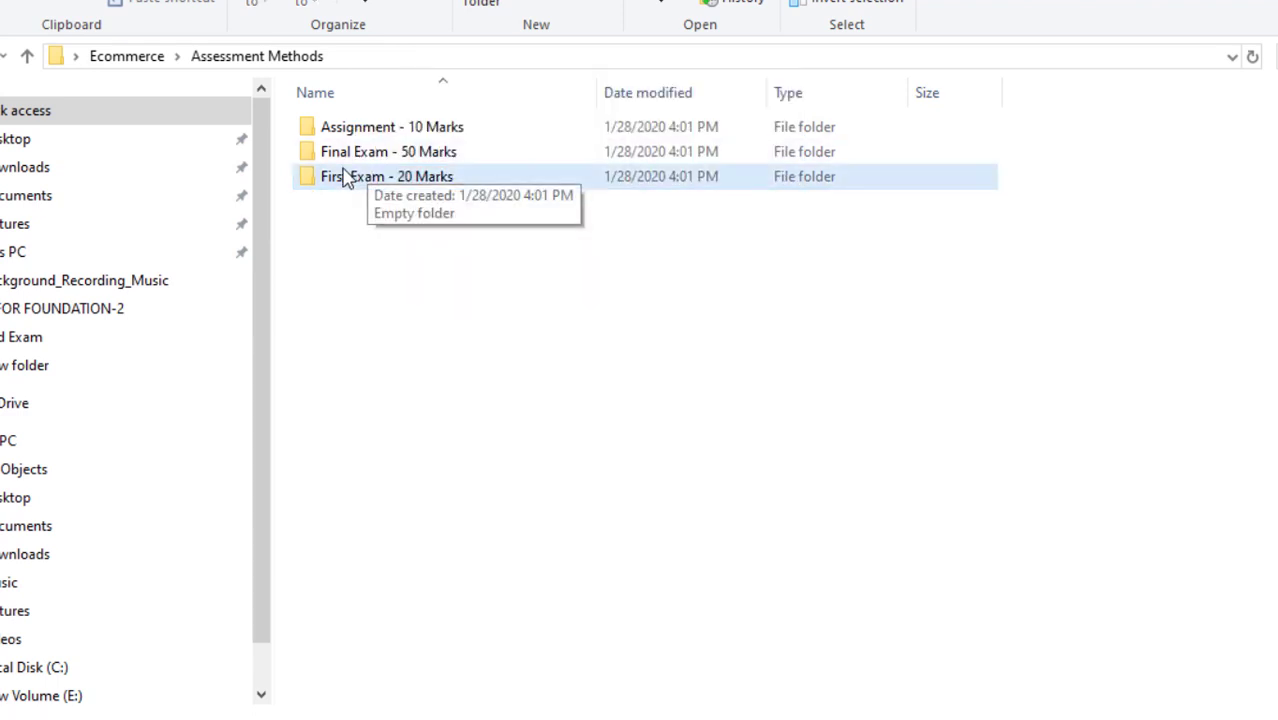
{"action": "left_click", "coordinate": [343, 186]}
{"action": "right_click", "coordinate": [343, 186]}
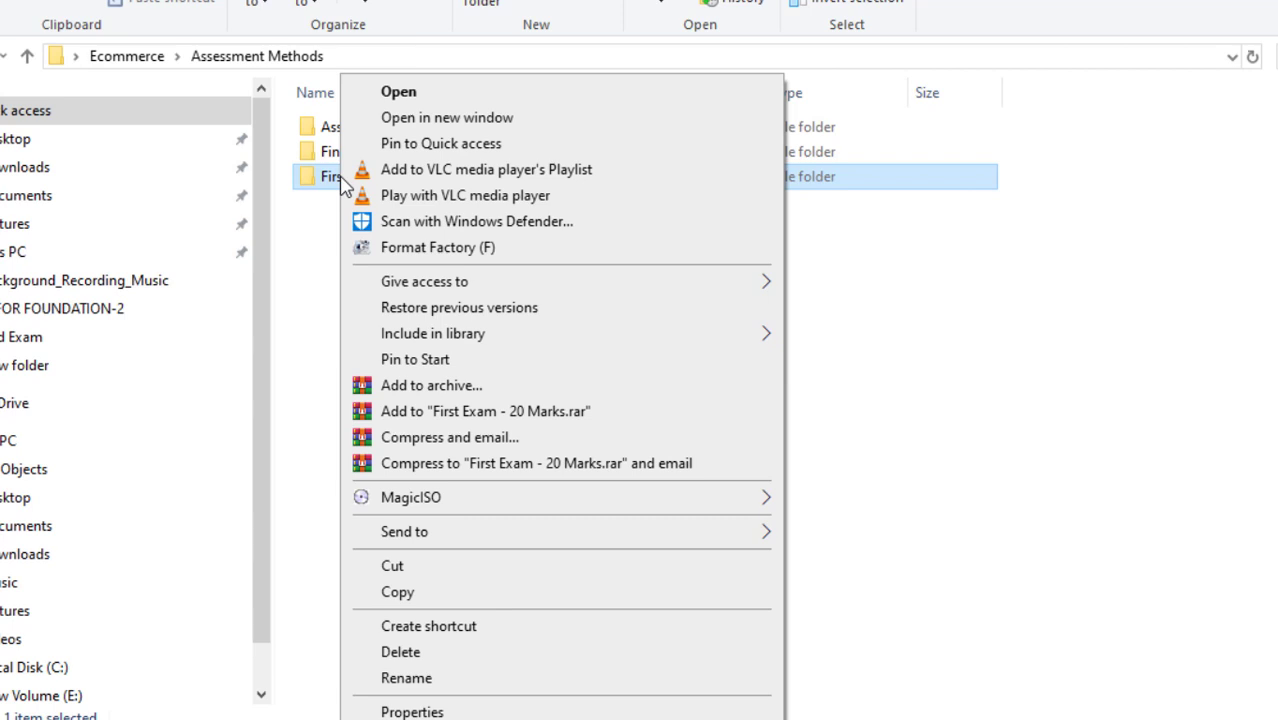
{"action": "mouse_move", "coordinate": [467, 537]}
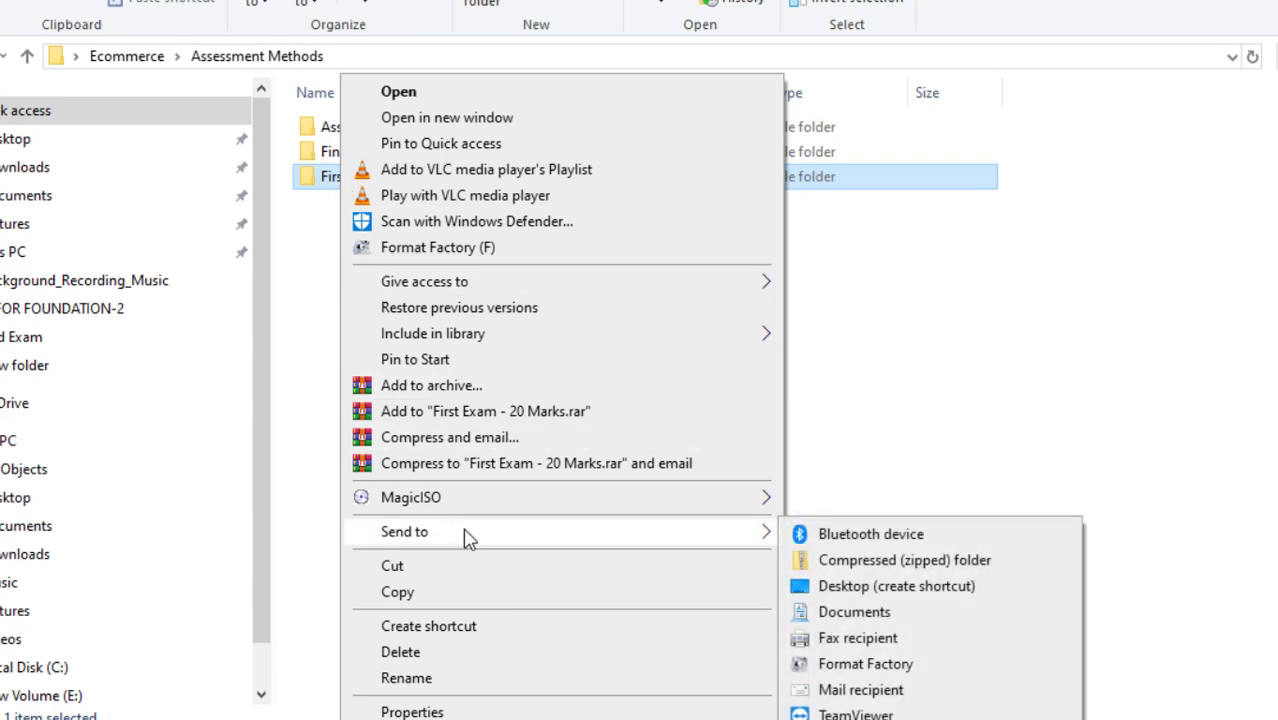
{"action": "left_click", "coordinate": [449, 592]}
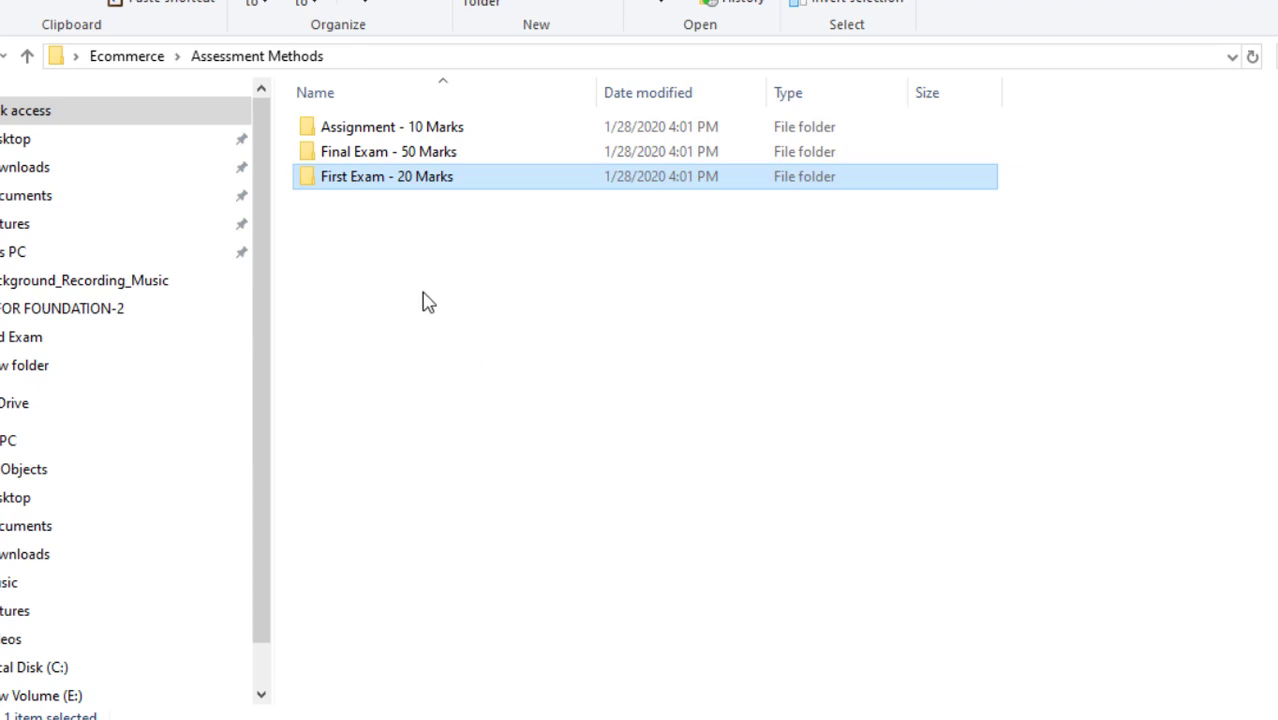
{"action": "right_click", "coordinate": [412, 268]}
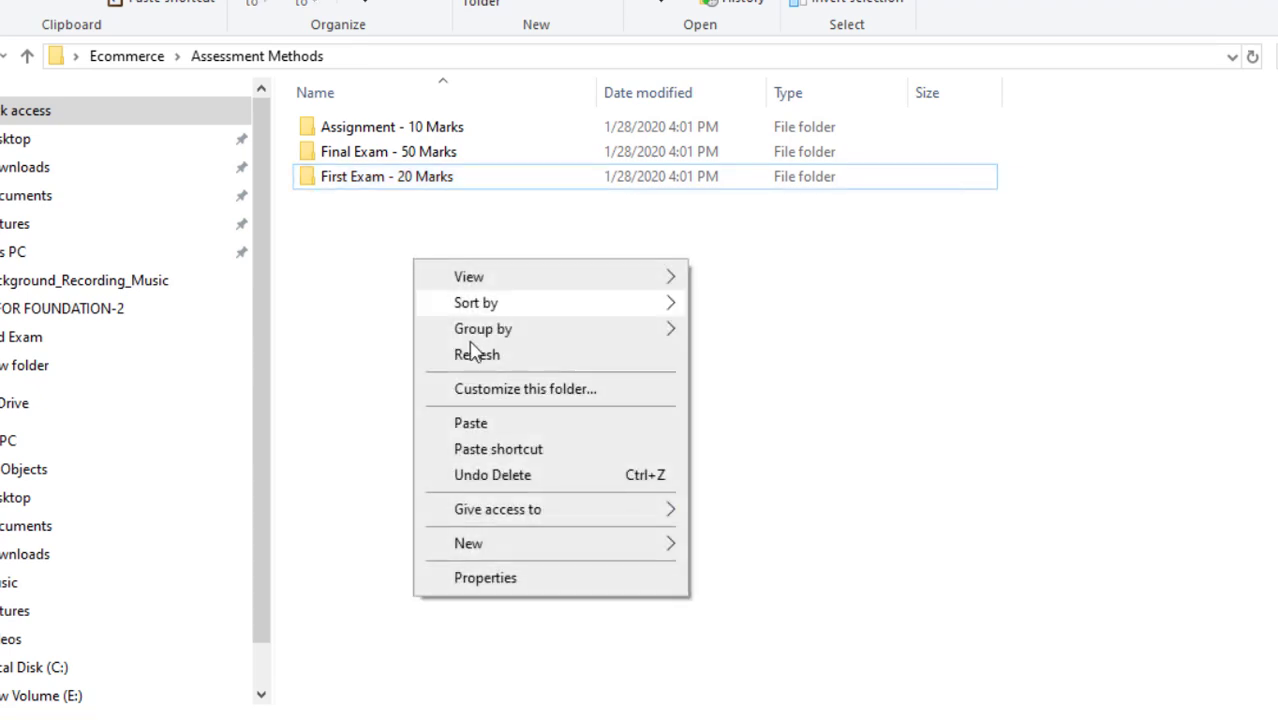
{"action": "left_click", "coordinate": [503, 423]}
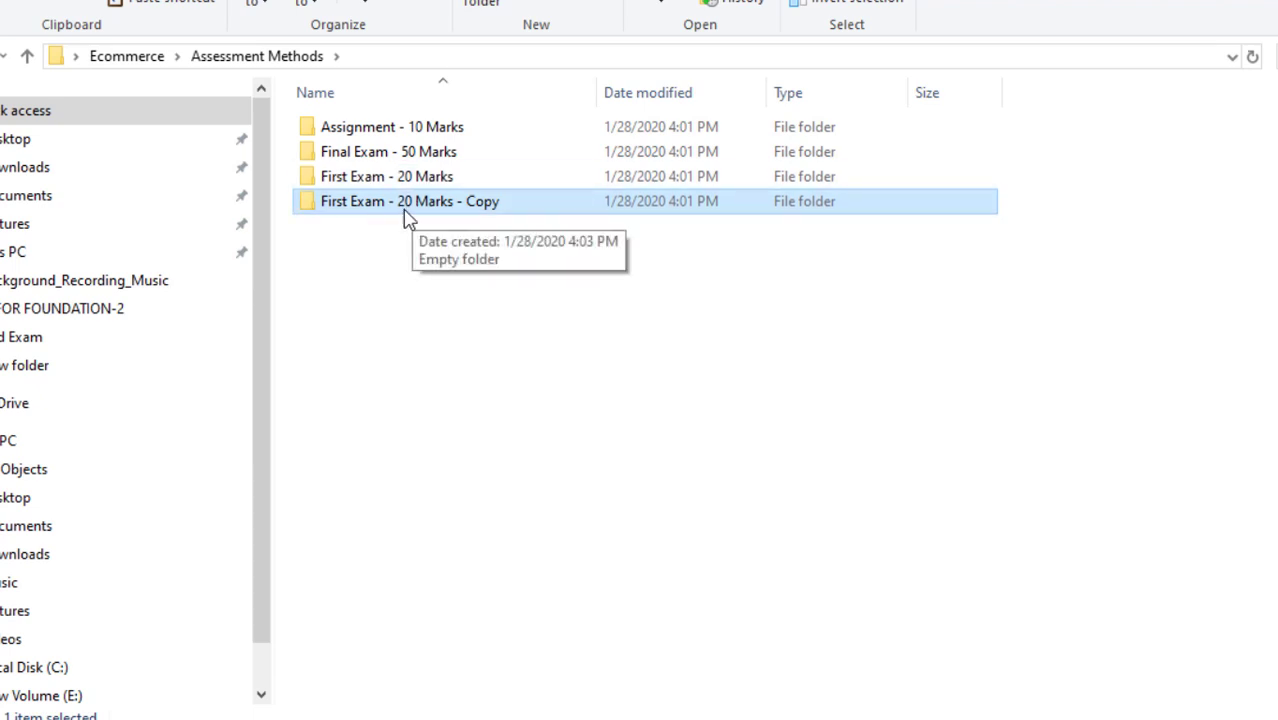
Switch to the worksheet in Word, highlight task 3's renaming instruction to read it, and return to the Assessment Methods folder in File Explorer
{"action": "key", "text": "alt+Tab"}
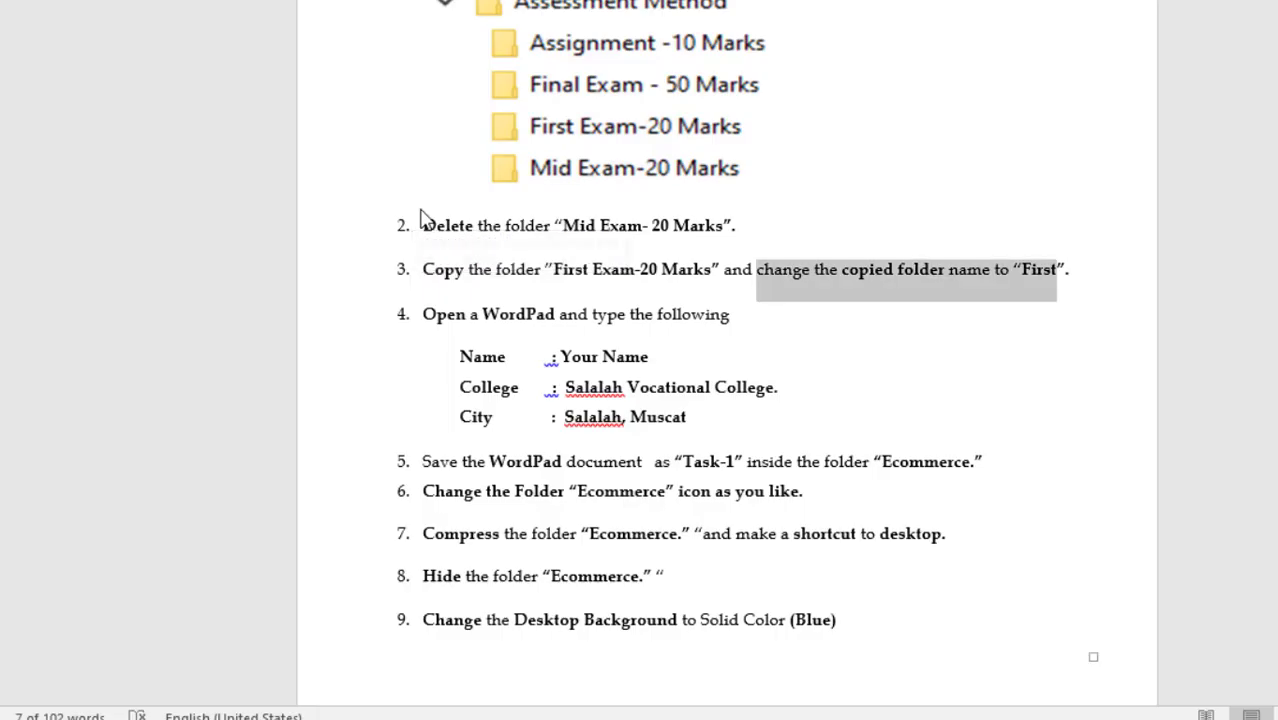
{"action": "left_click", "coordinate": [984, 386]}
{"action": "double_click", "coordinate": [1028, 270]}
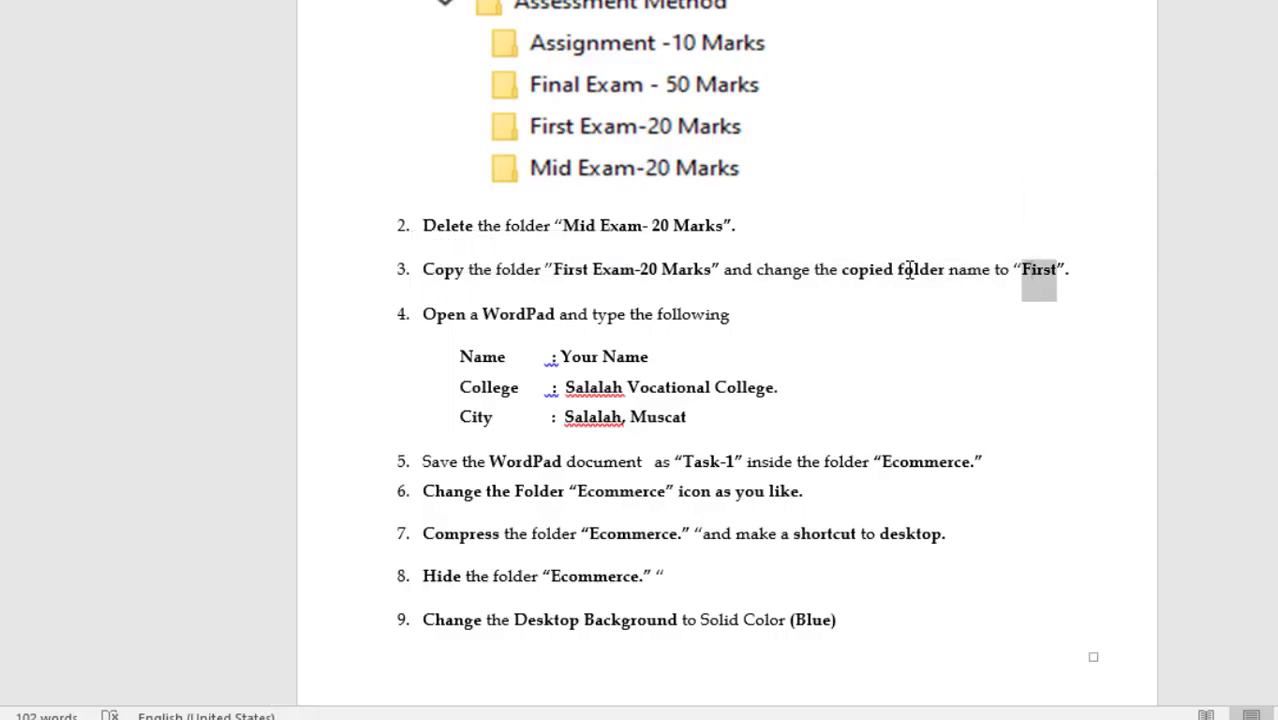
{"action": "mouse_move", "coordinate": [1028, 270]}
{"action": "left_mouse_down"}
{"action": "mouse_move", "coordinate": [845, 270]}
{"action": "mouse_move", "coordinate": [1022, 280]}
{"action": "left_mouse_up"}
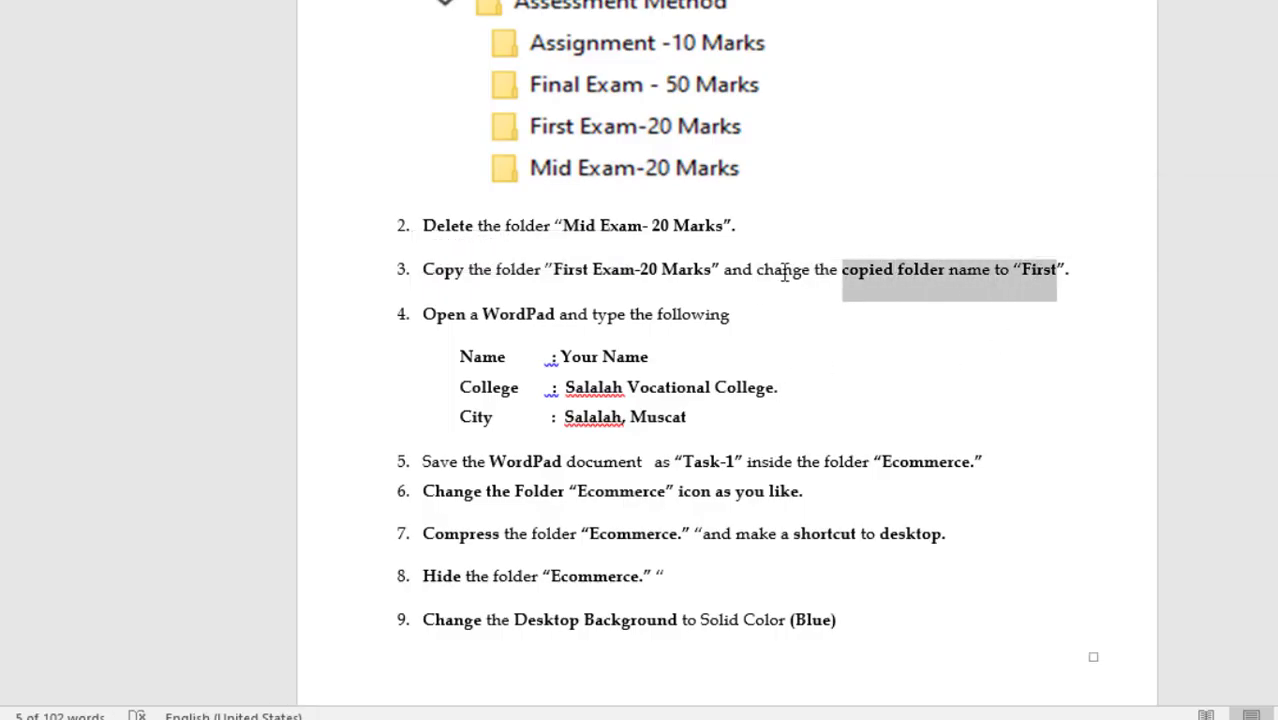
{"action": "left_click_drag", "start_coordinate": [785, 268], "coordinate": [1068, 272]}
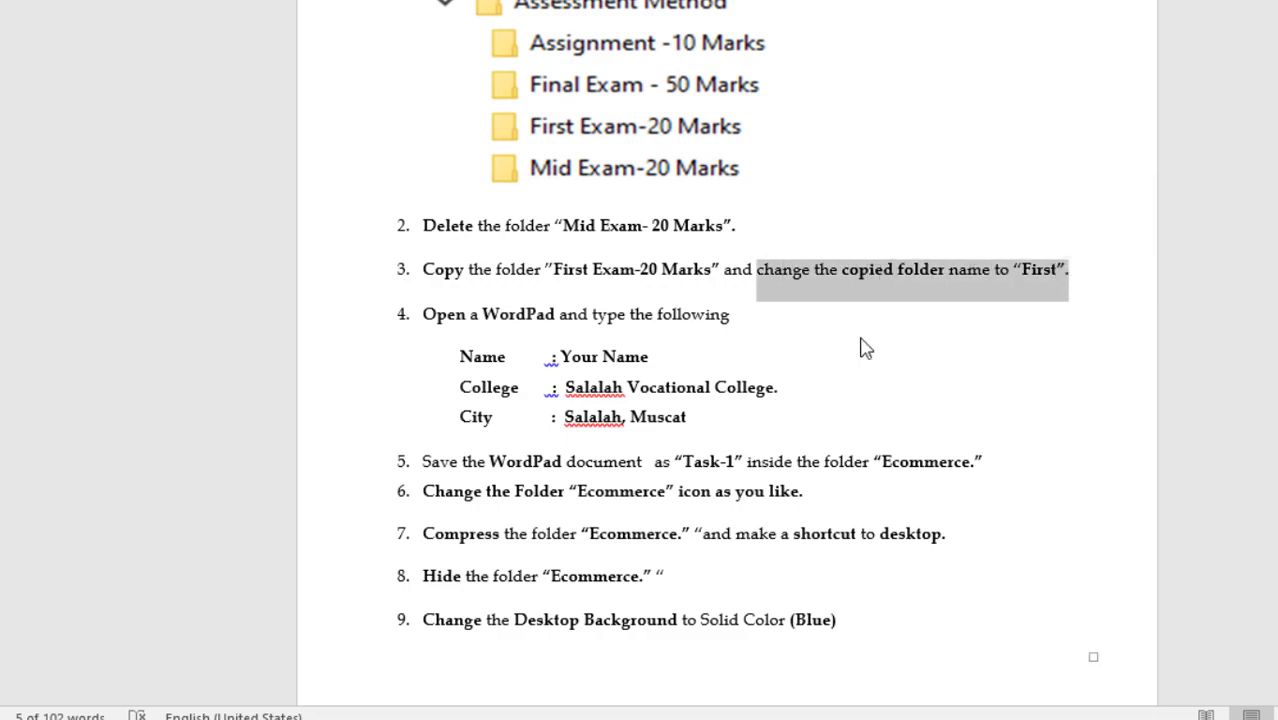
{"action": "key", "text": "alt+Tab"}
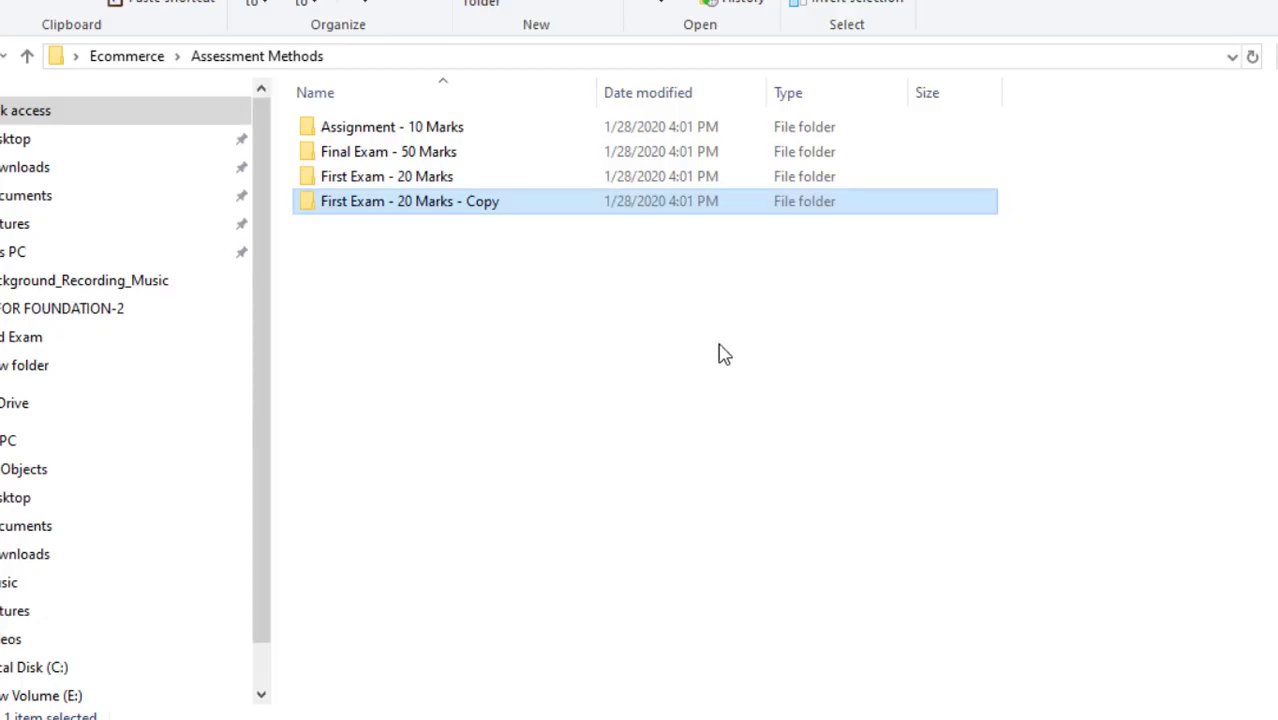
Rename the "First Exam - 20 Marks - Copy" folder in Assessment Methods to "First"
{"action": "right_click", "coordinate": [358, 207]}
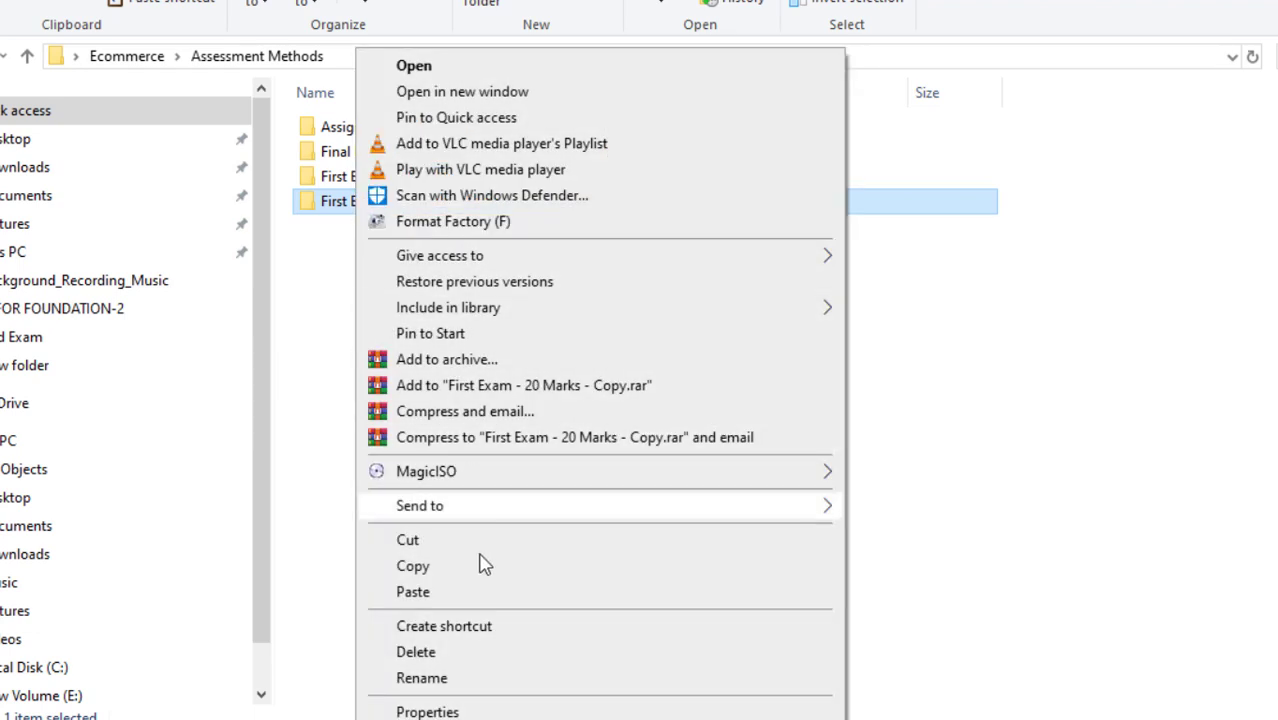
{"action": "left_click", "coordinate": [445, 690]}
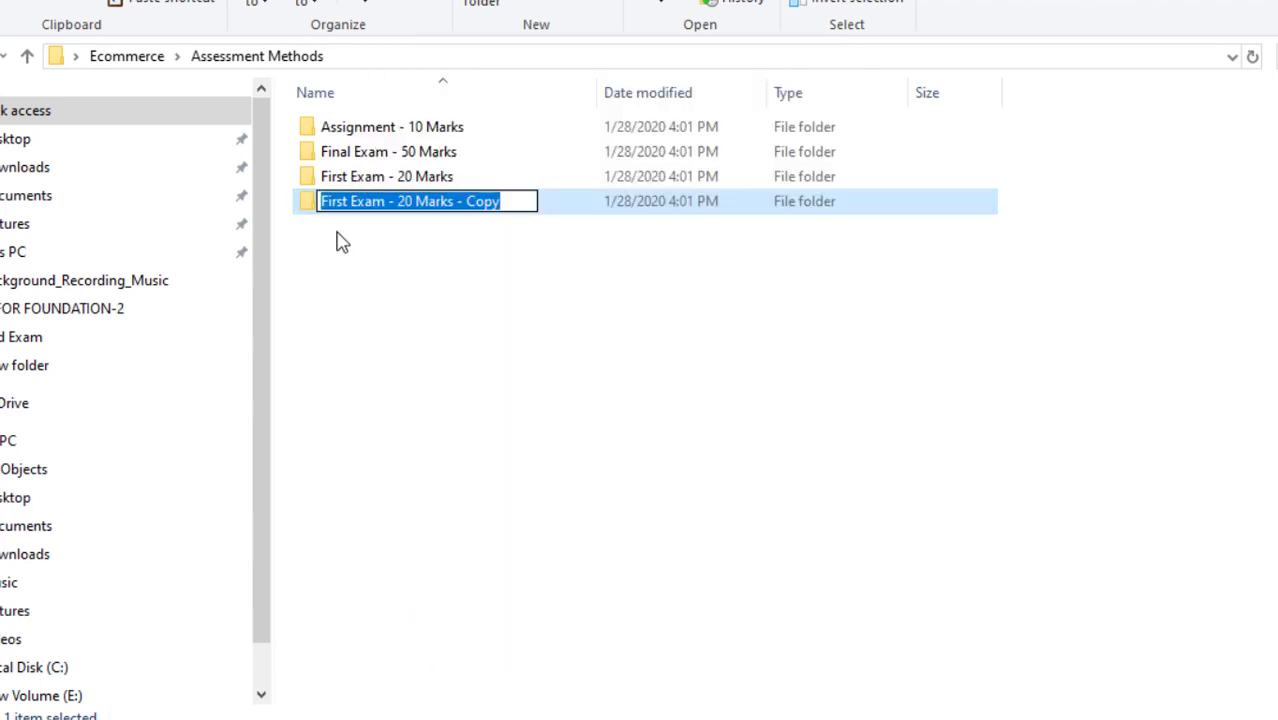
{"action": "left_click_drag", "start_coordinate": [350, 201], "coordinate": [564, 205]}
{"action": "key", "text": "BackSpace"}
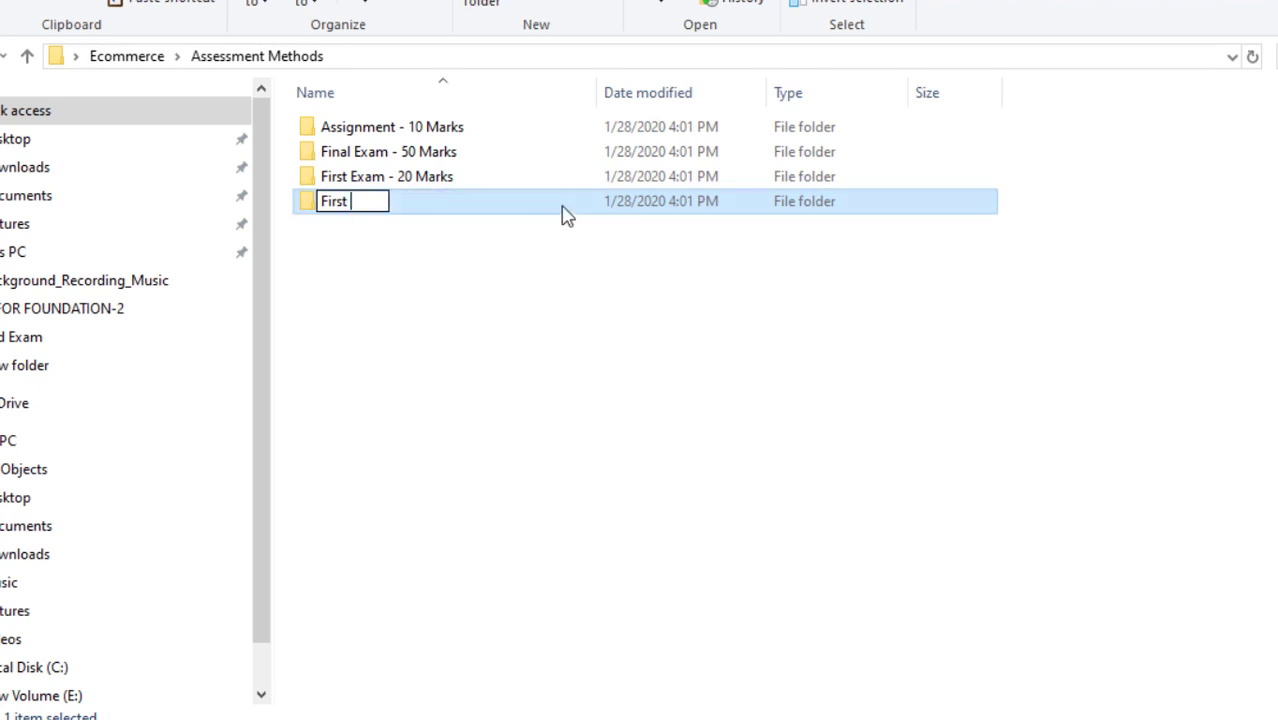
{"action": "key", "text": "Return"}
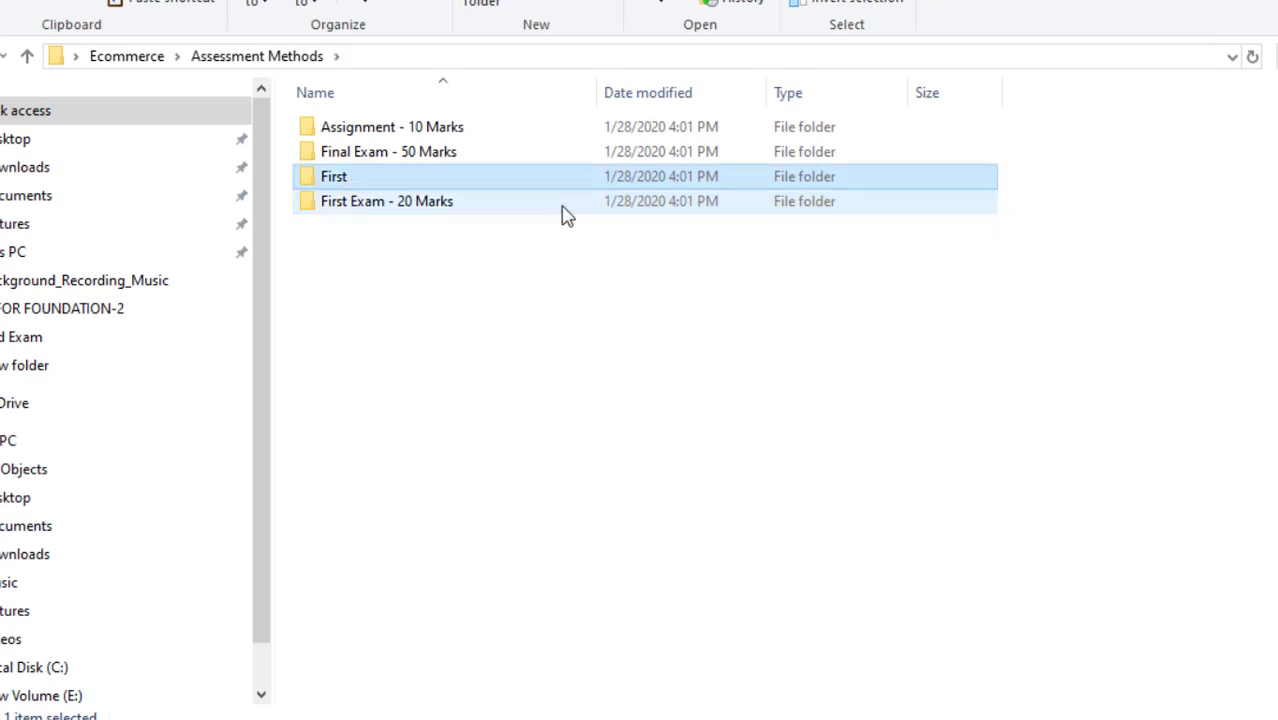
Switch to the worksheet in Word and copy task 4's Name, College and City lines
{"action": "key", "text": "alt+Tab"}
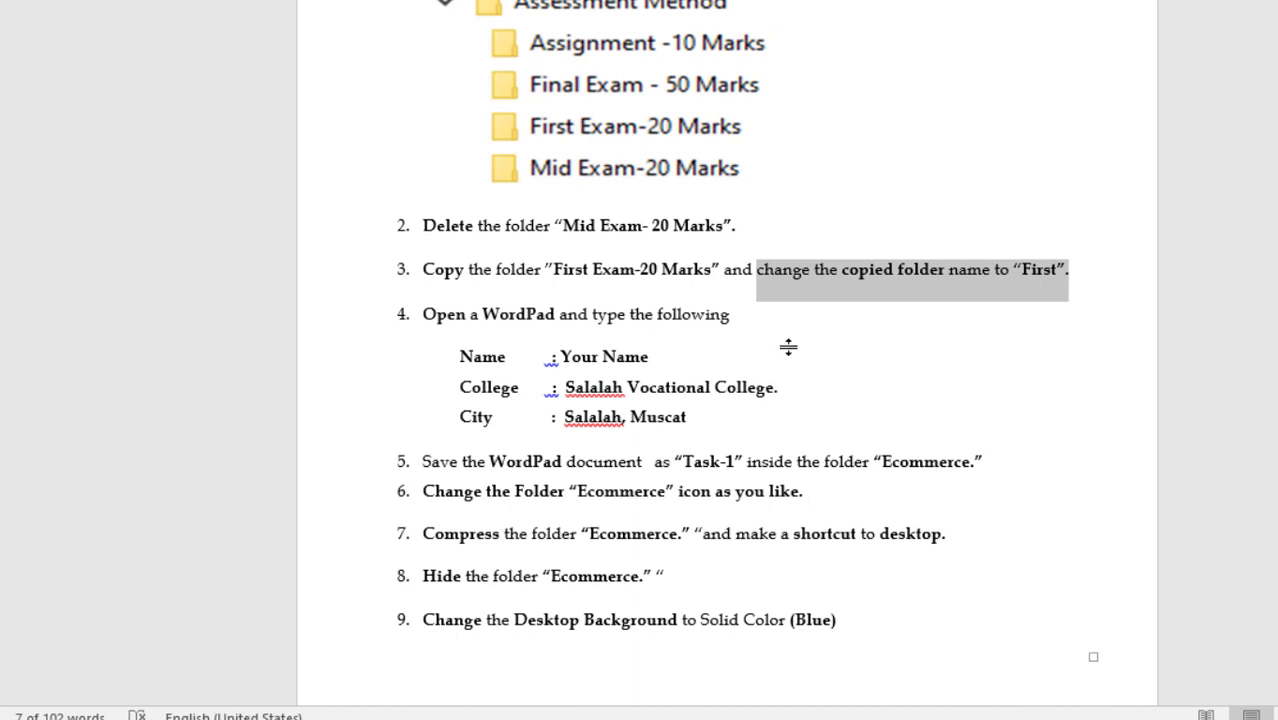
{"action": "left_click", "coordinate": [808, 344]}
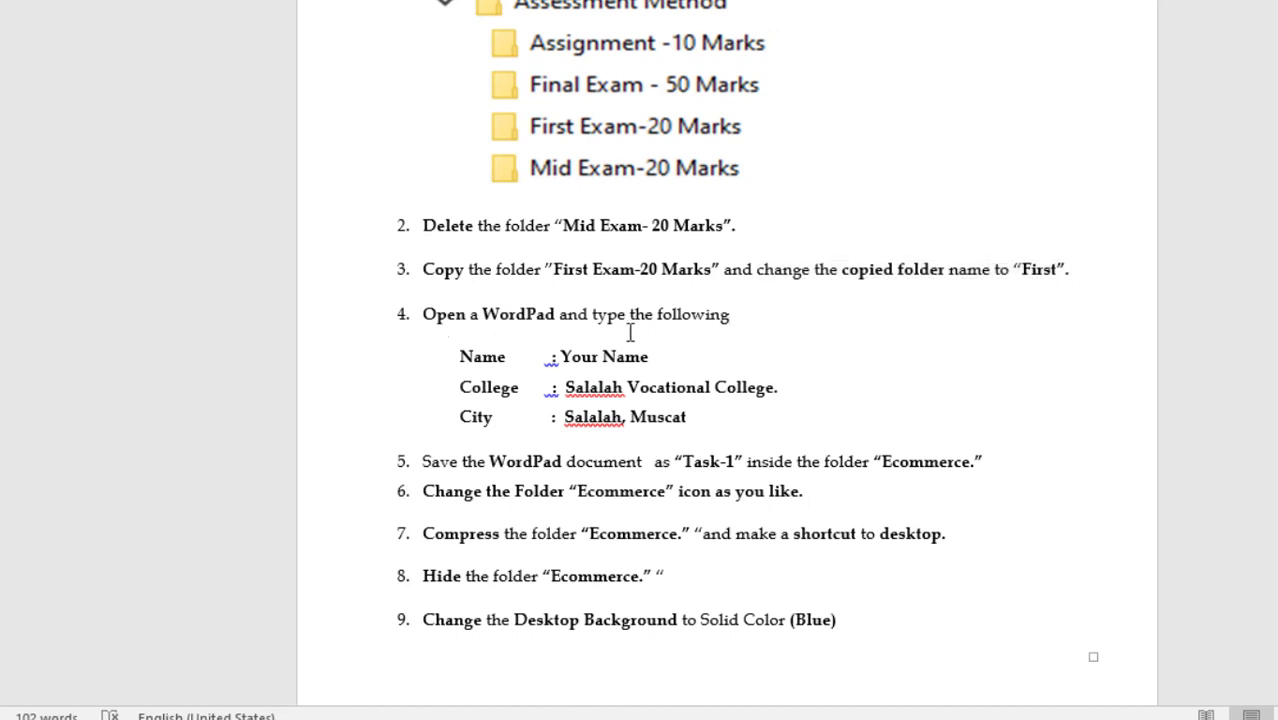
{"action": "scroll", "coordinate": [673, 345], "scroll_direction": "down", "scroll_amount": 1}
{"action": "left_click_drag", "start_coordinate": [704, 367], "coordinate": [461, 318]}
{"action": "key", "text": "ctrl+c"}
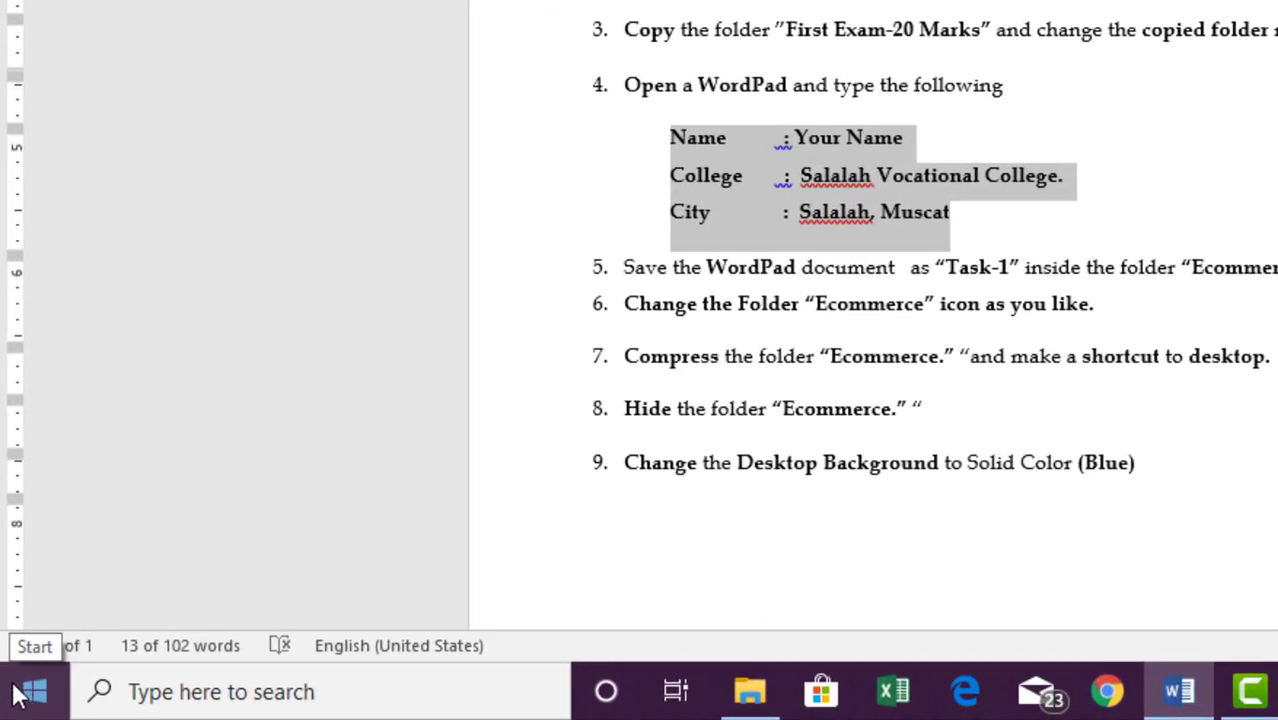
Find WordPad among the Windows Accessories programs and launch it with a blank document
{"action": "left_click", "coordinate": [14, 688]}
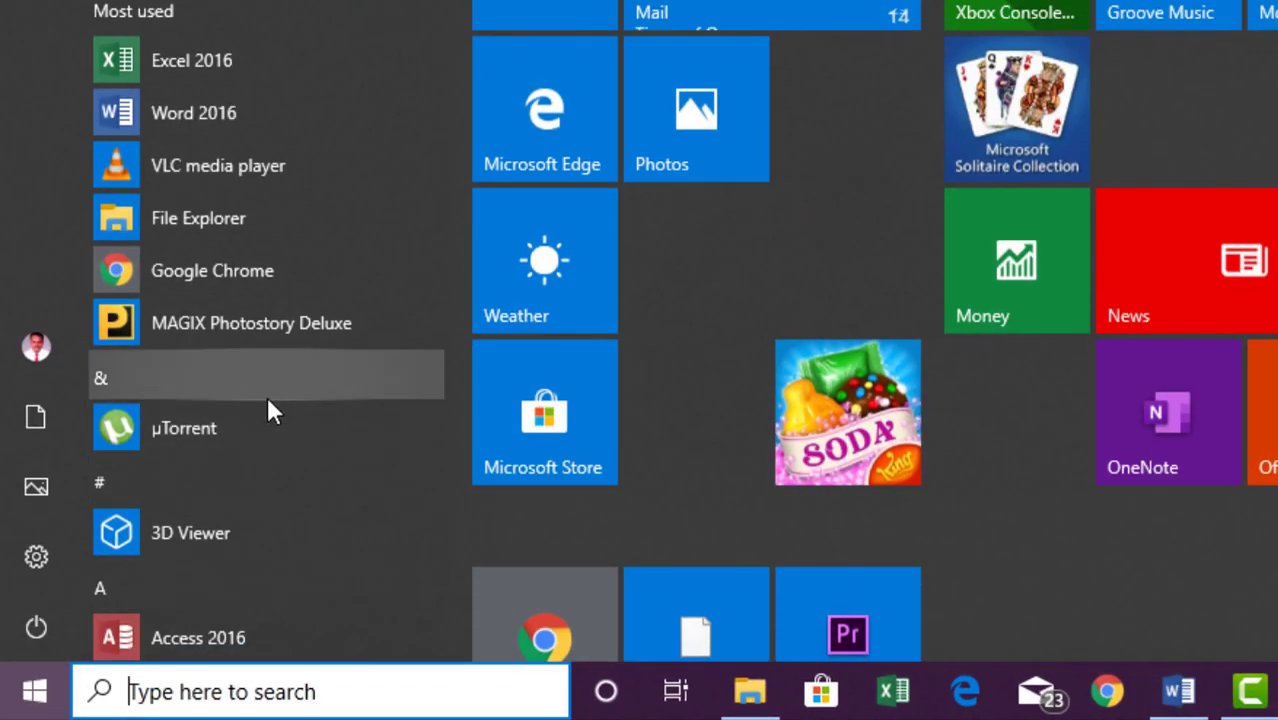
{"action": "scroll", "coordinate": [267, 396], "scroll_direction": "down", "scroll_amount": 3}
{"action": "scroll", "coordinate": [267, 399], "scroll_direction": "down", "scroll_amount": 10}
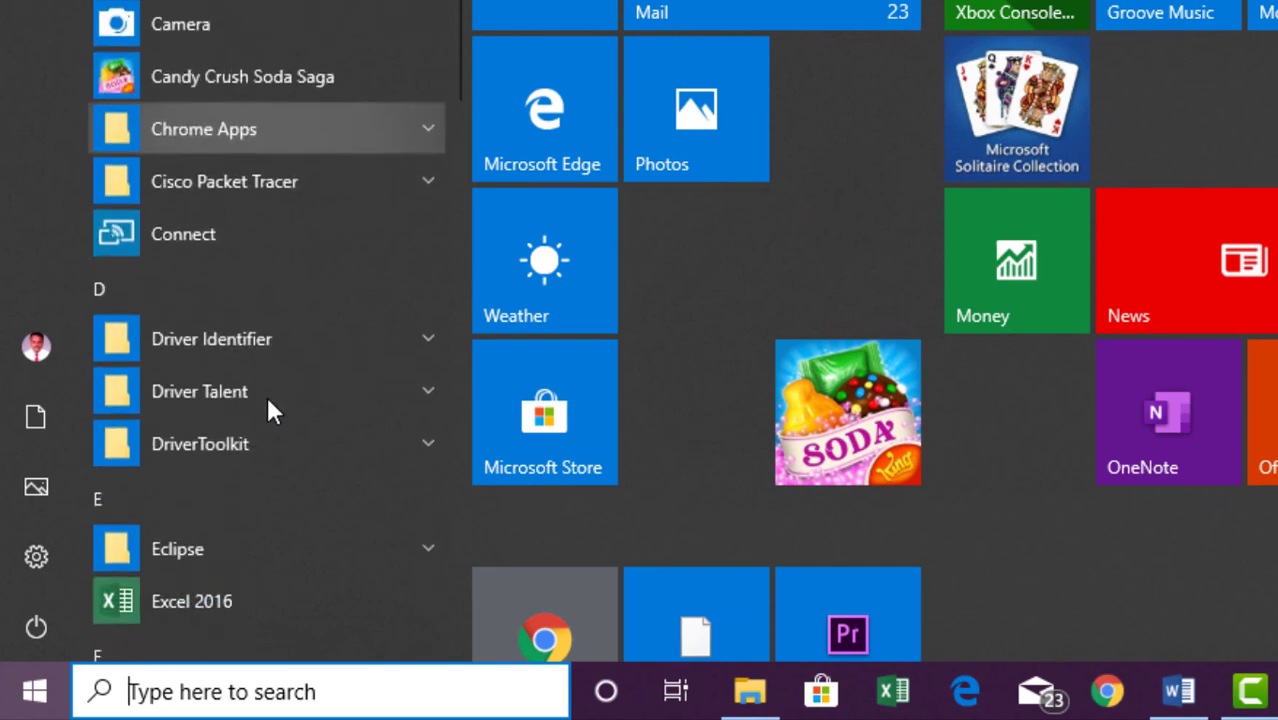
{"action": "scroll", "coordinate": [270, 410], "scroll_direction": "down", "scroll_amount": 7}
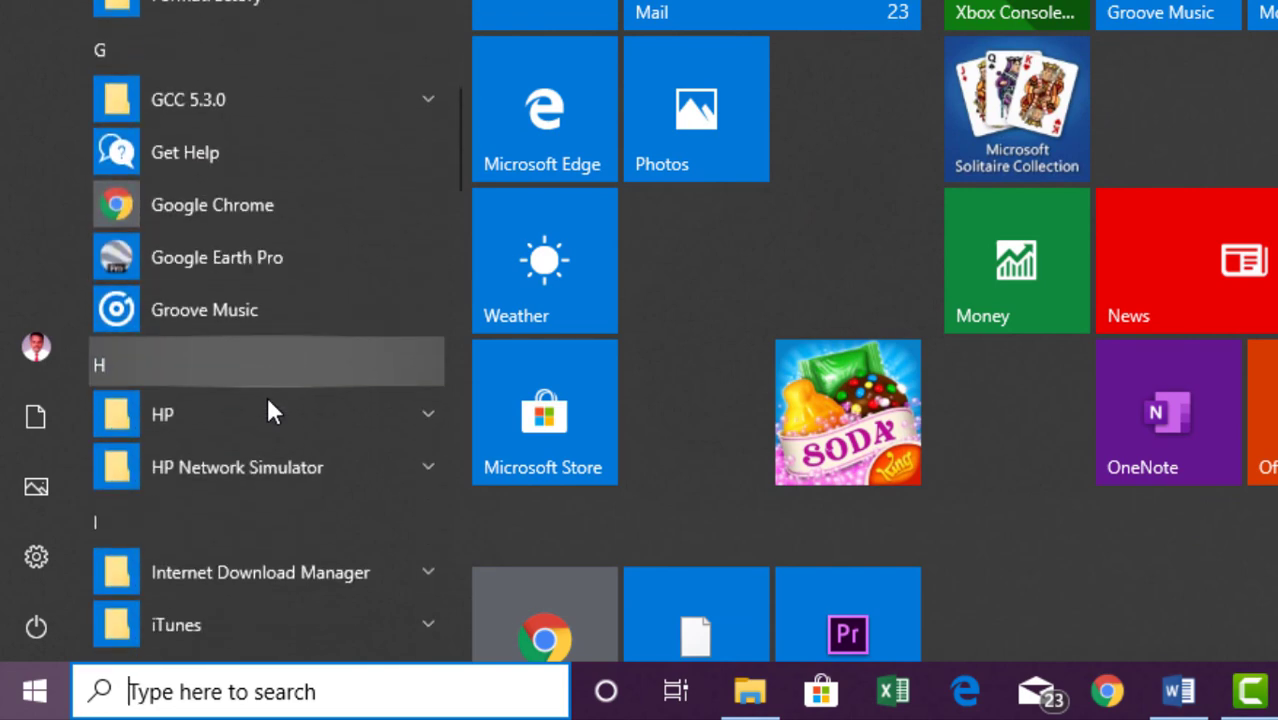
{"action": "scroll", "coordinate": [267, 398], "scroll_direction": "down", "scroll_amount": 9}
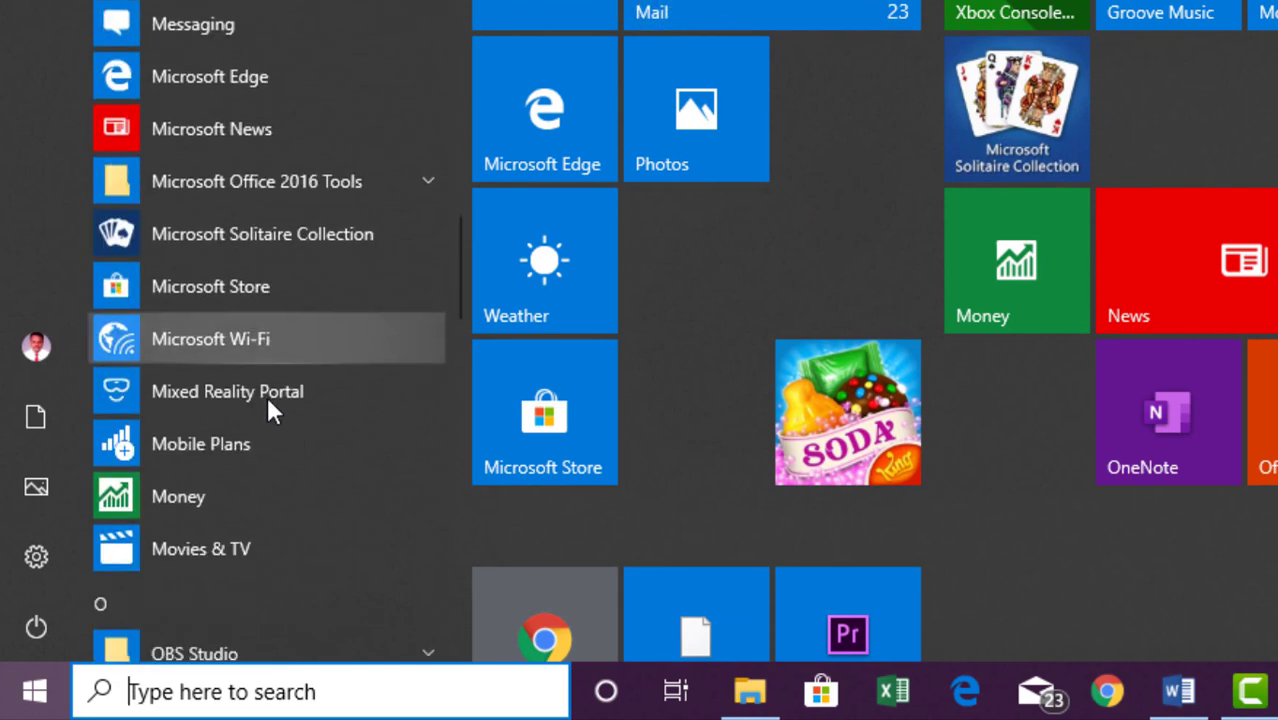
{"action": "scroll", "coordinate": [267, 398], "scroll_direction": "down", "scroll_amount": 10}
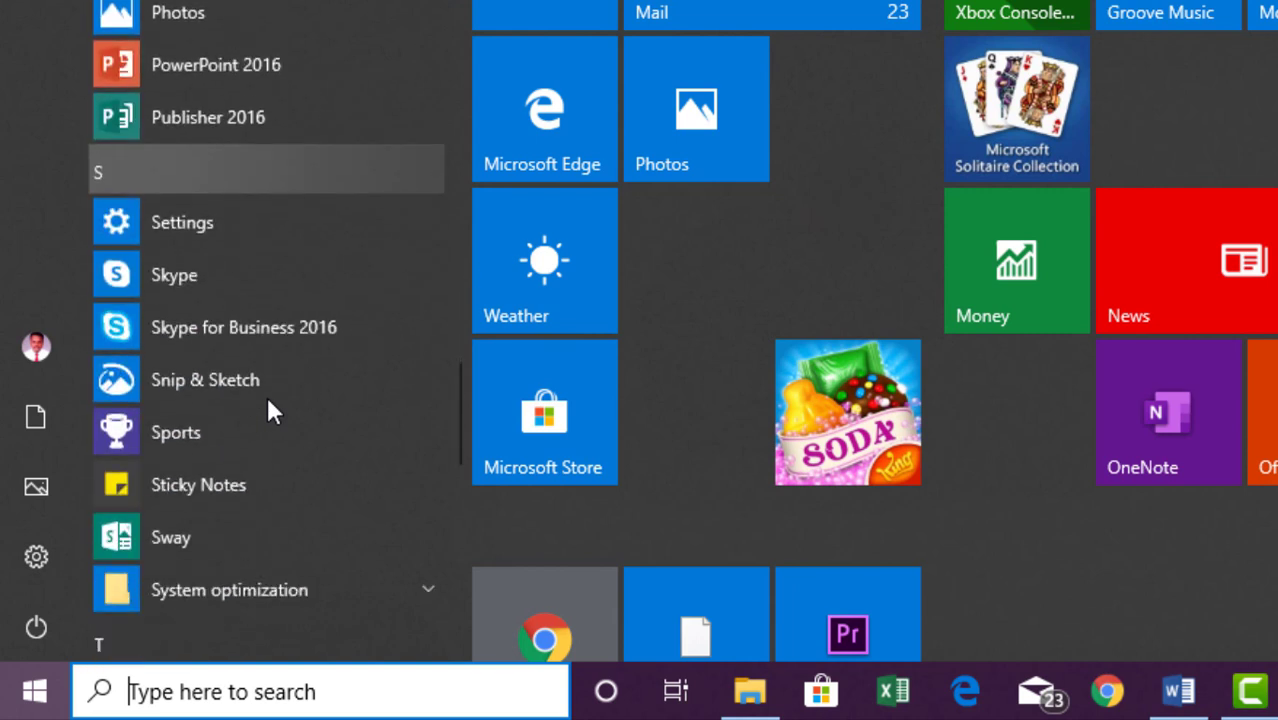
{"action": "scroll", "coordinate": [267, 398], "scroll_direction": "down", "scroll_amount": 8}
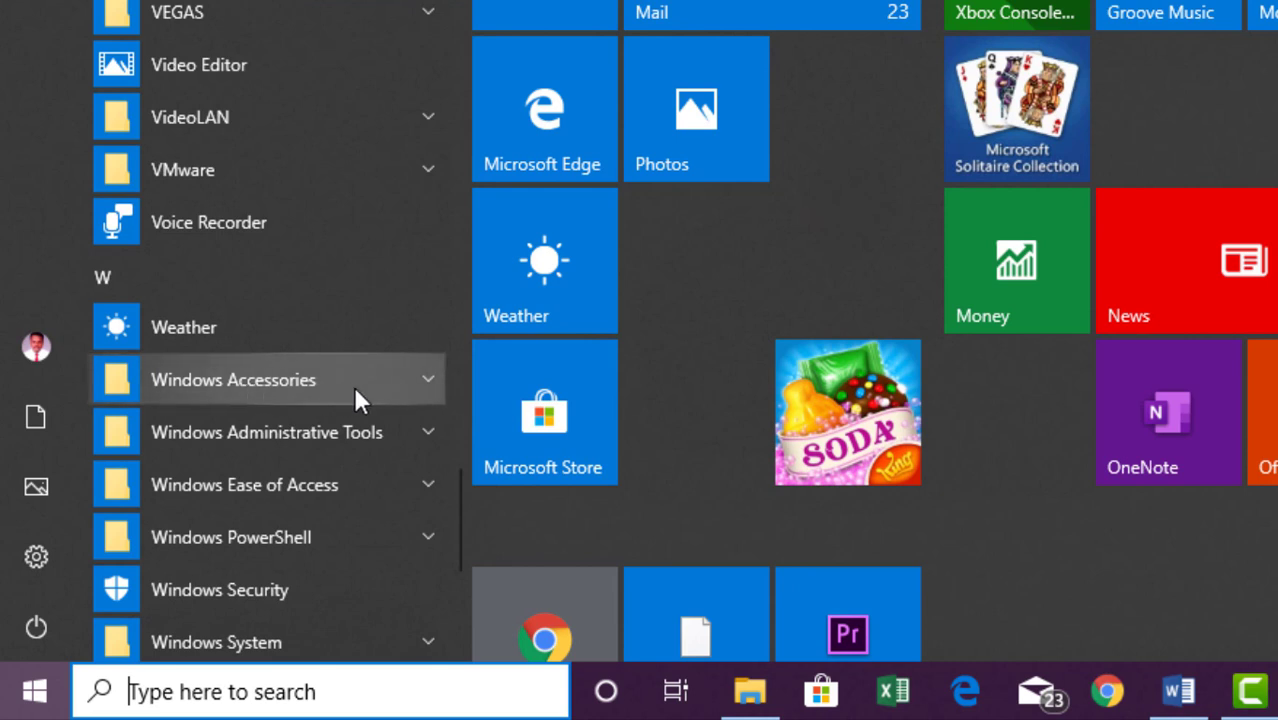
{"action": "left_click", "coordinate": [432, 378]}
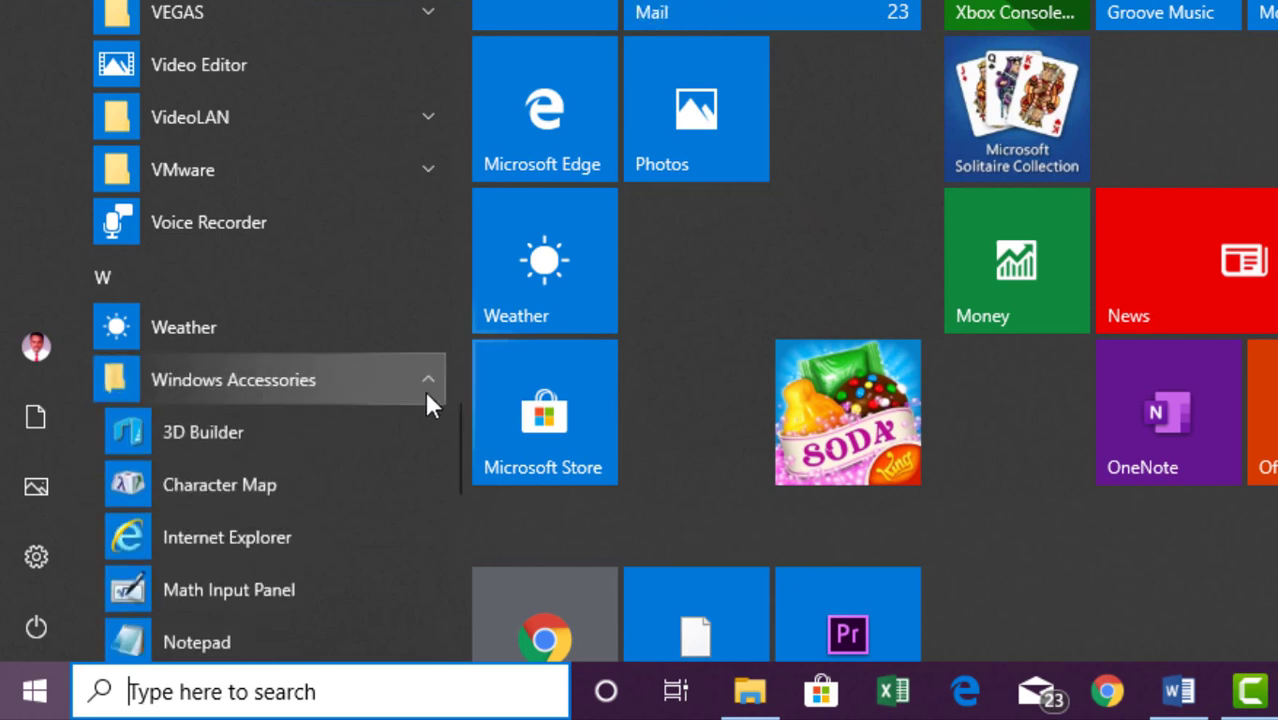
{"action": "scroll", "coordinate": [350, 524], "scroll_direction": "down", "scroll_amount": 5}
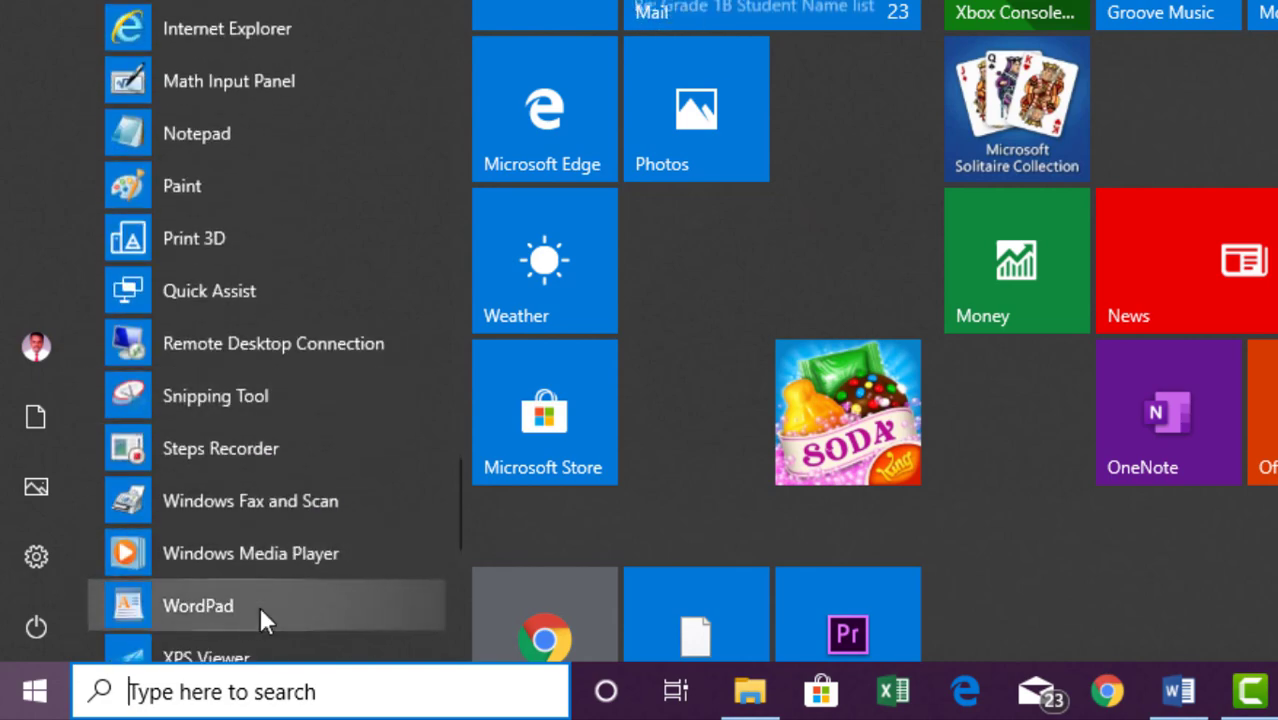
{"action": "left_click", "coordinate": [198, 606]}
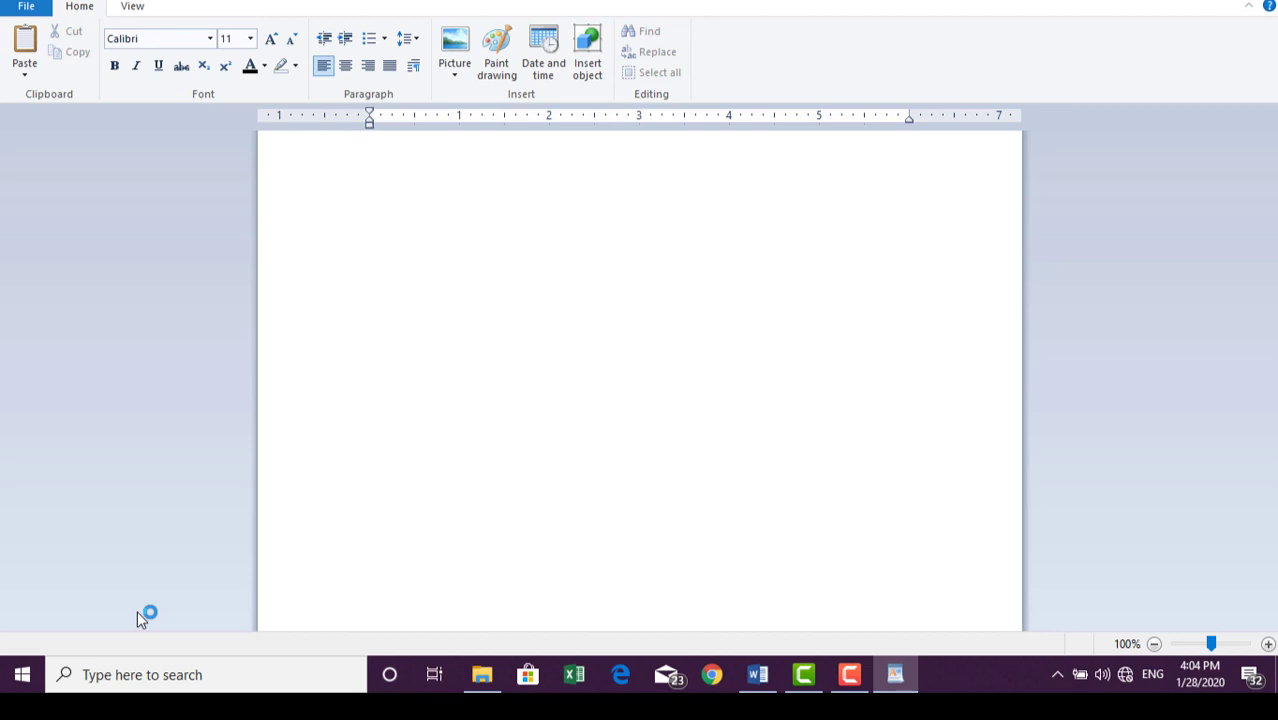
Paste the copied Name, College and City lines into the WordPad document and indent the City line to align with the others
{"action": "key", "text": "ctrl+v"}
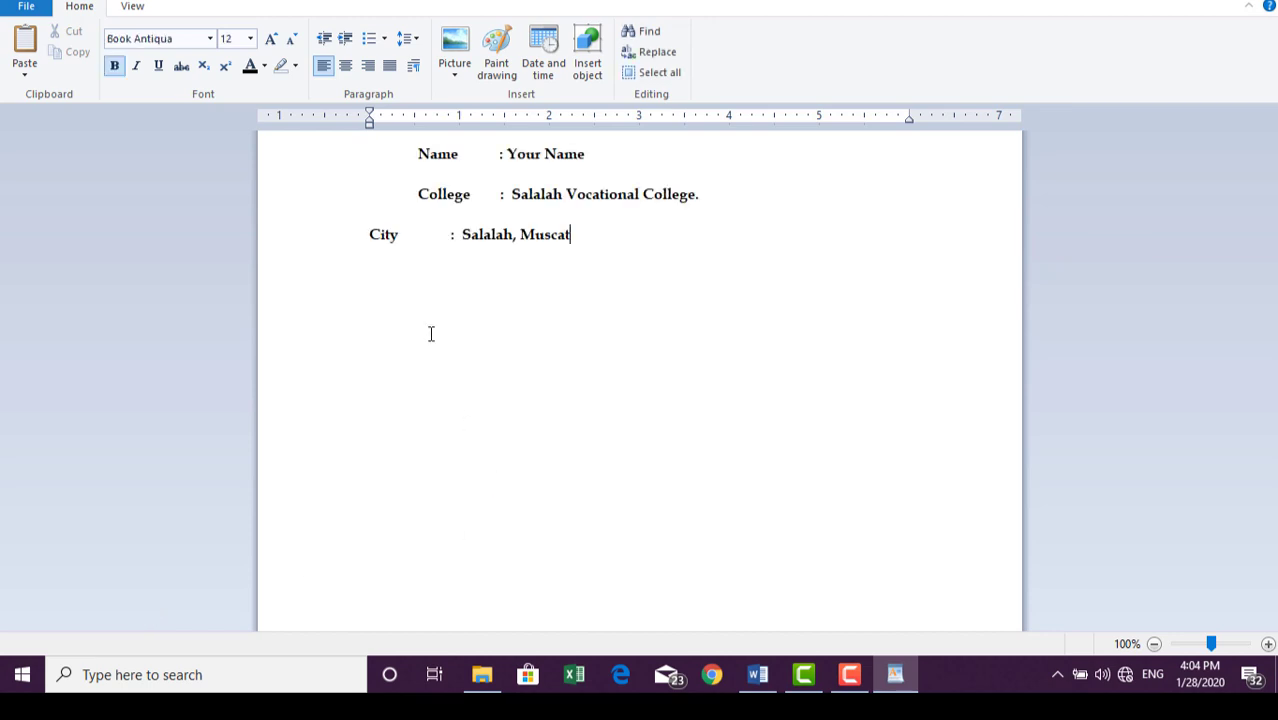
{"action": "left_click", "coordinate": [360, 243]}
{"action": "left_click", "coordinate": [371, 236]}
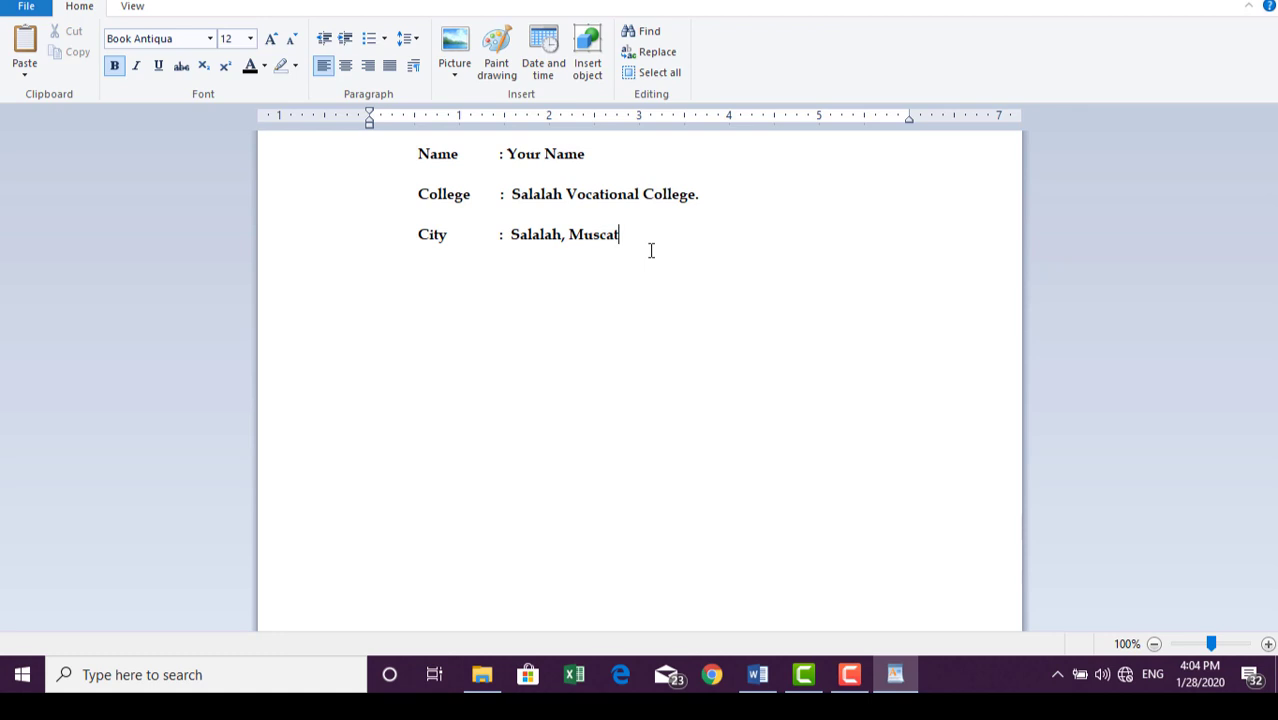
Switch to the worksheet in Word, highlight task 5's file name and target folder to read them, and return to WordPad
{"action": "key", "text": "alt+Tab"}
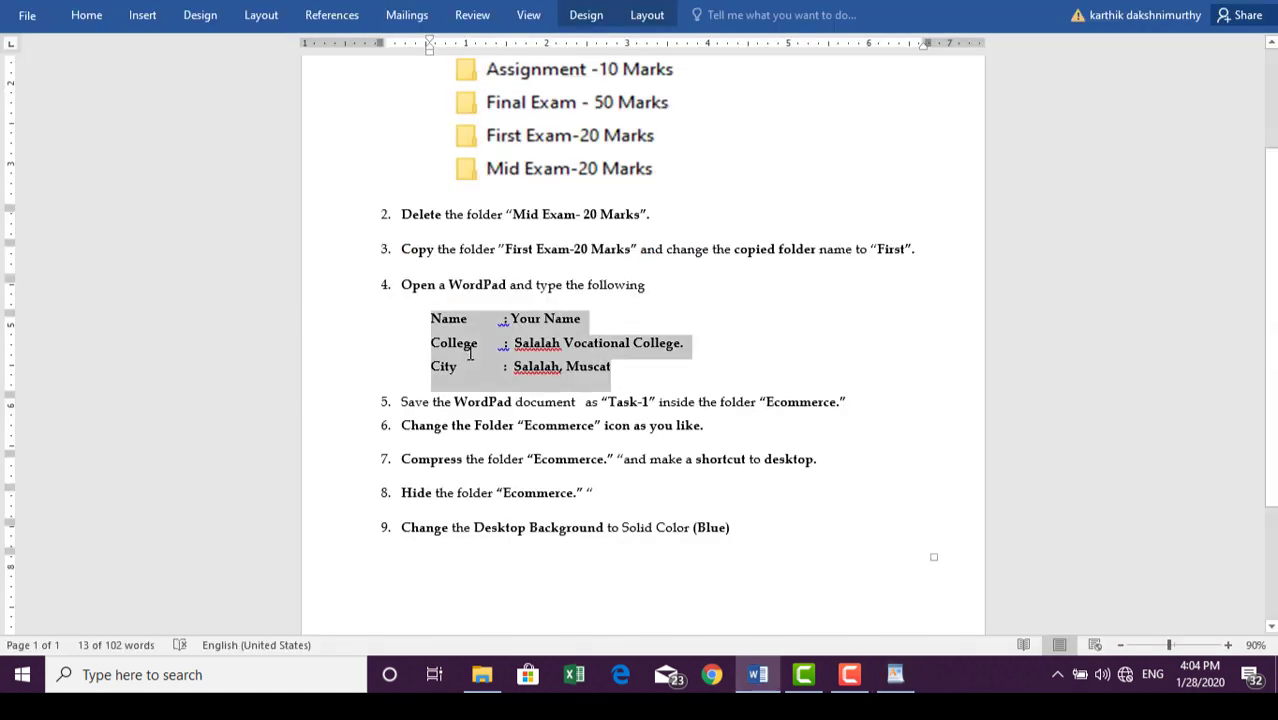
{"action": "left_click", "coordinate": [578, 426]}
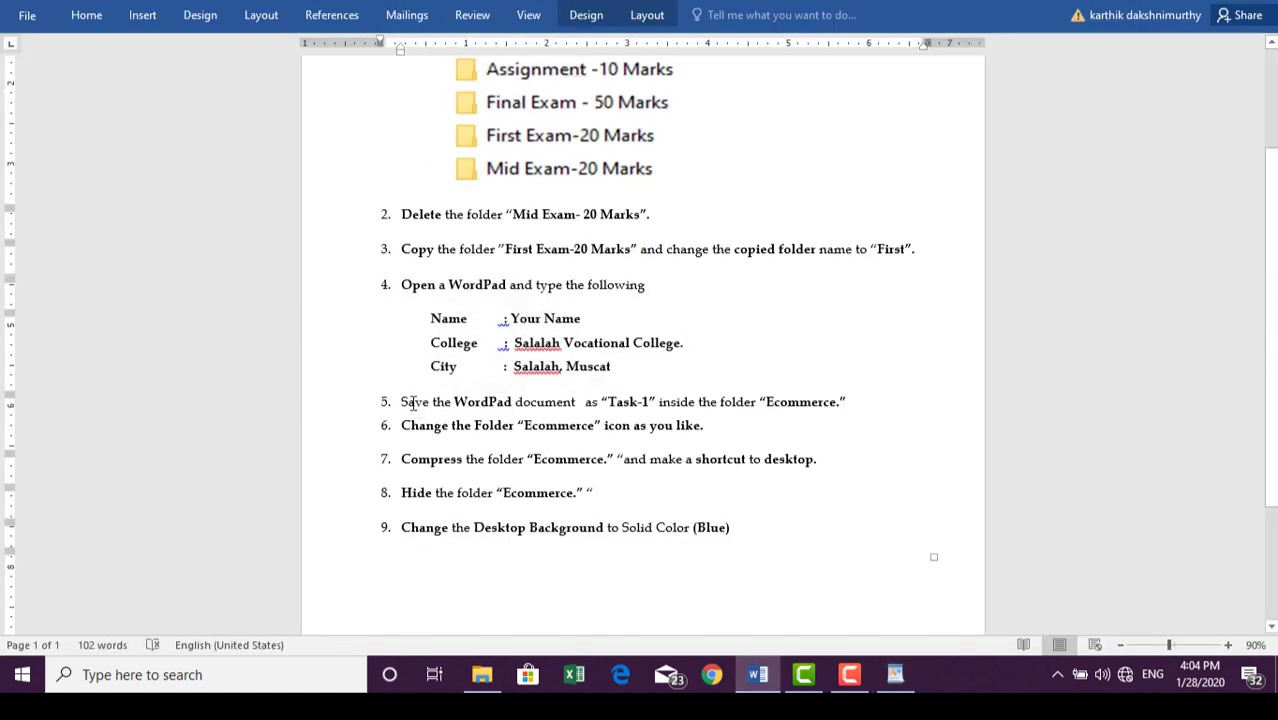
{"action": "left_click_drag", "start_coordinate": [413, 402], "coordinate": [514, 403]}
{"action": "left_click_drag", "start_coordinate": [649, 402], "coordinate": [610, 404]}
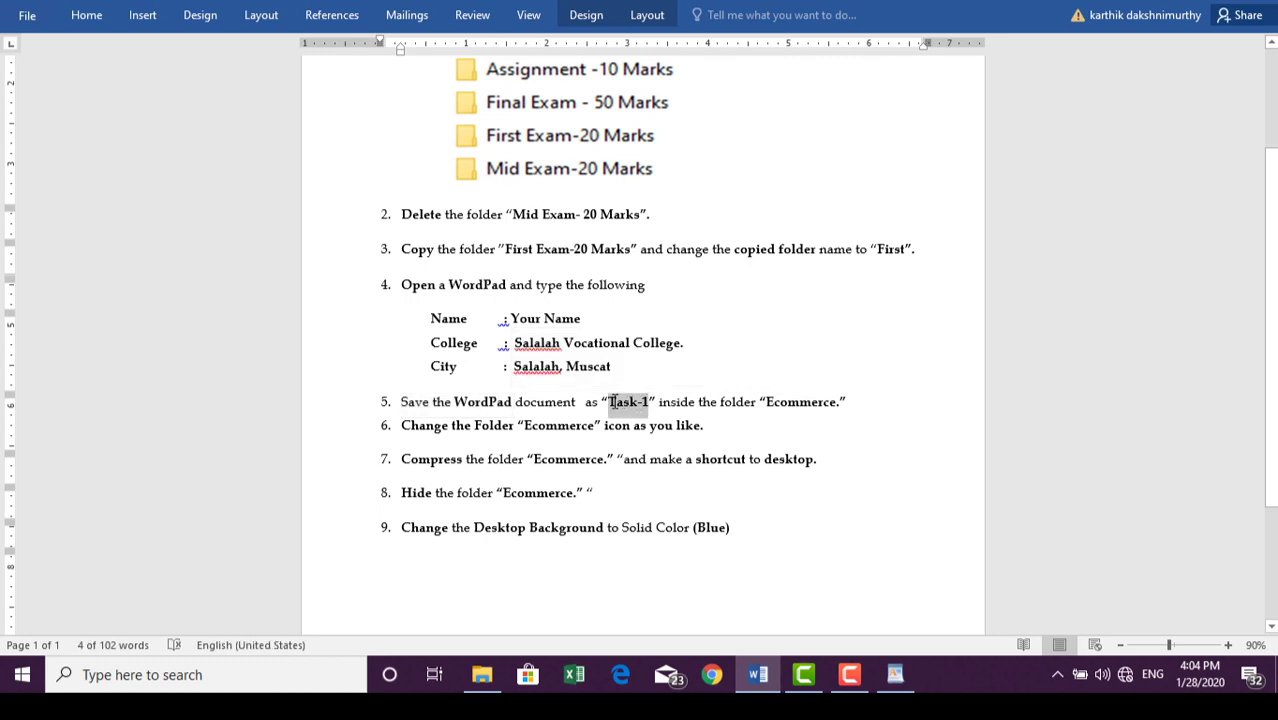
{"action": "double_click", "coordinate": [790, 413]}
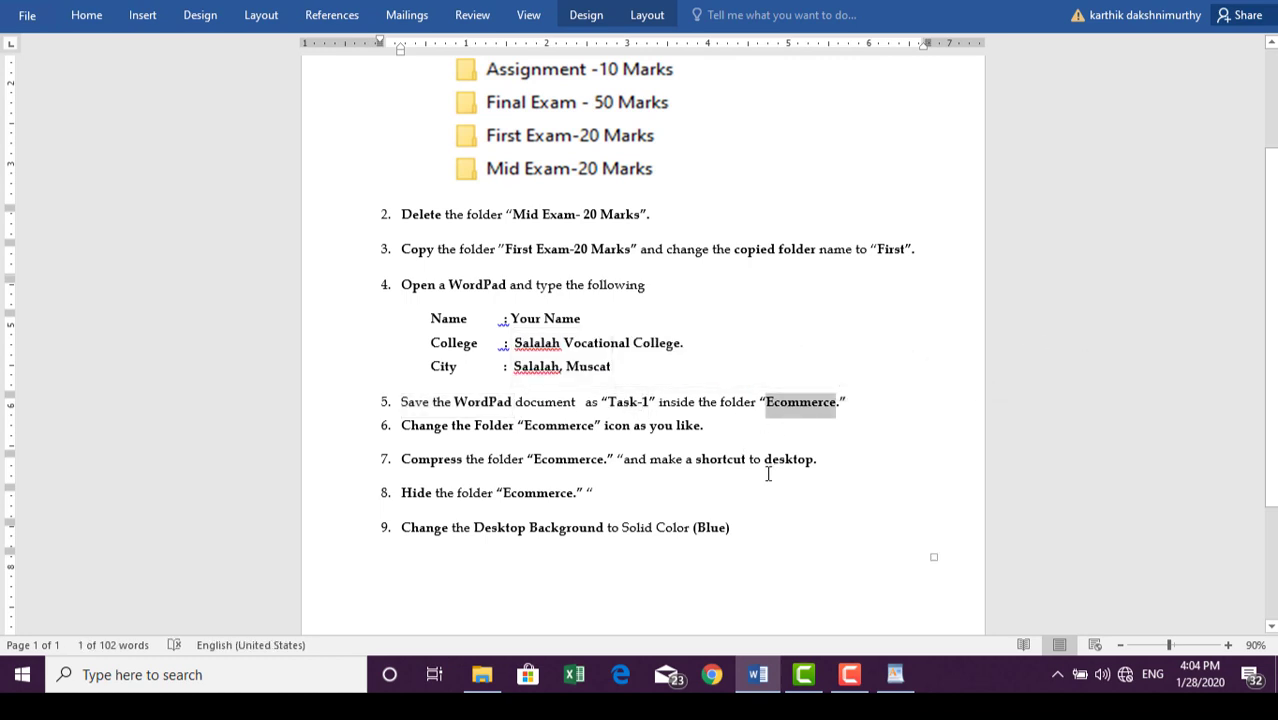
{"action": "key", "text": "alt+Tab"}
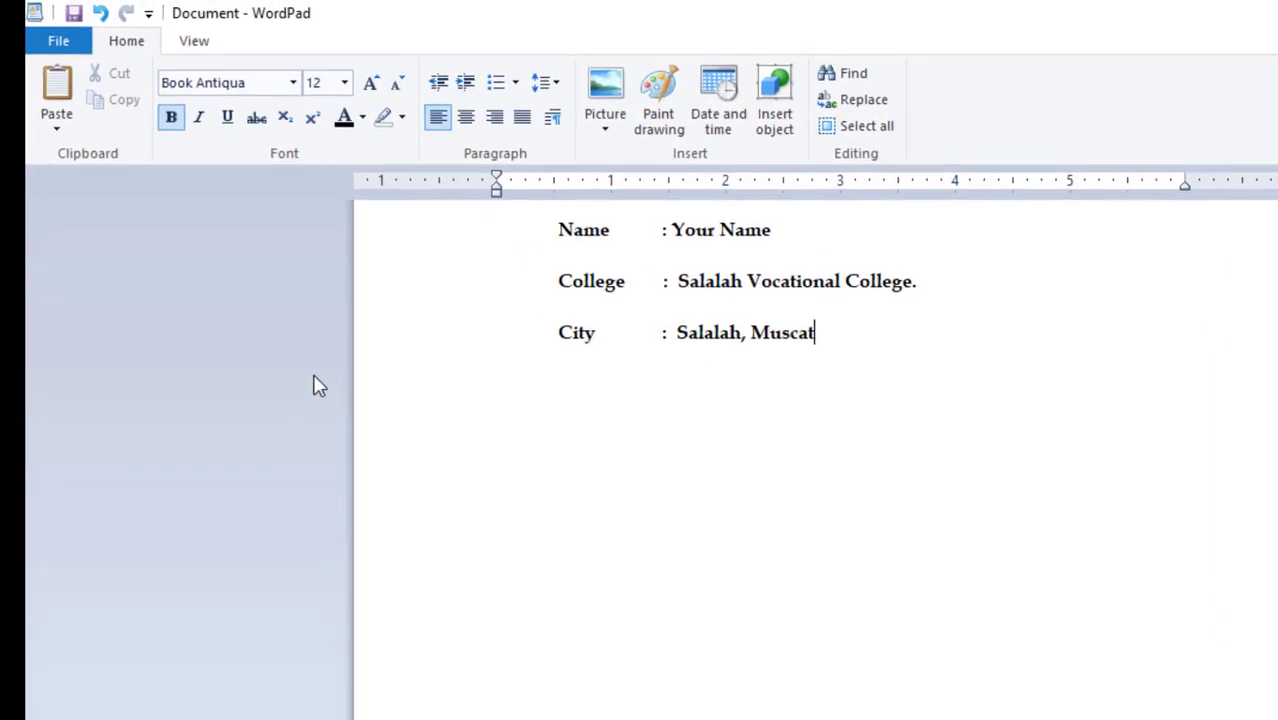
Start saving the WordPad document and browse to the Ecommerce folder on the Desktop as its location
{"action": "left_click", "coordinate": [58, 50]}
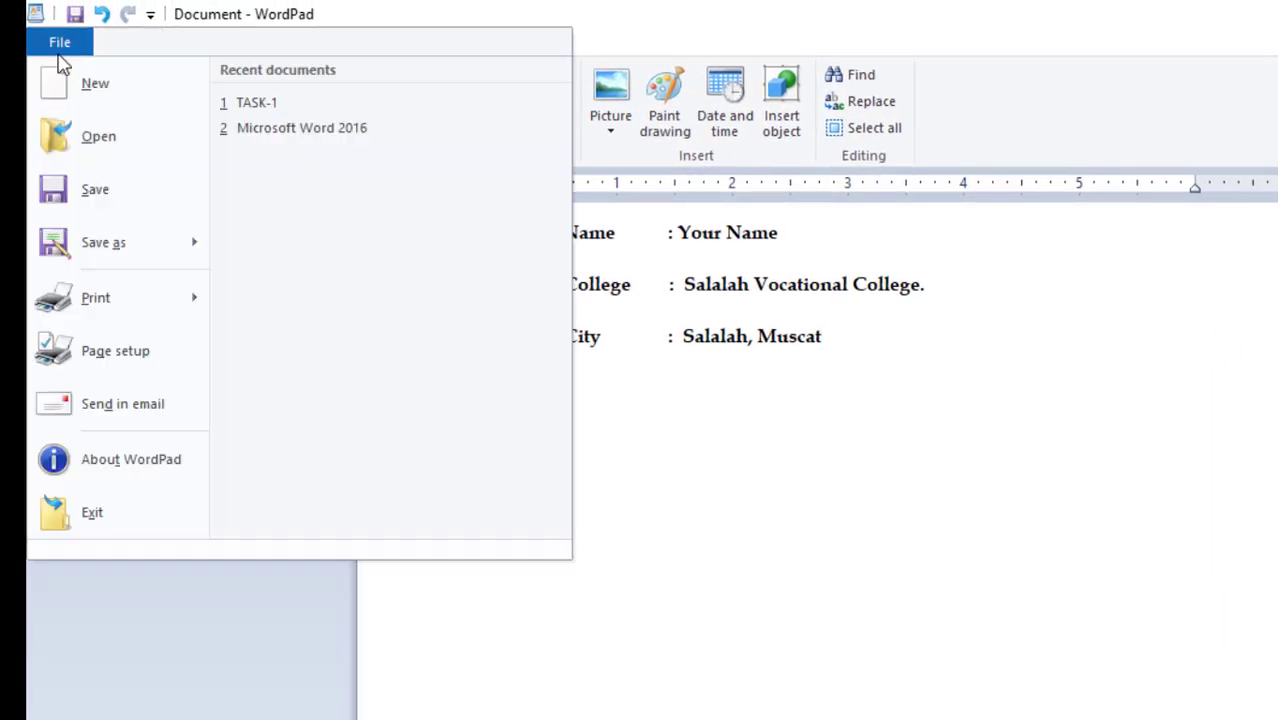
{"action": "left_click", "coordinate": [96, 190]}
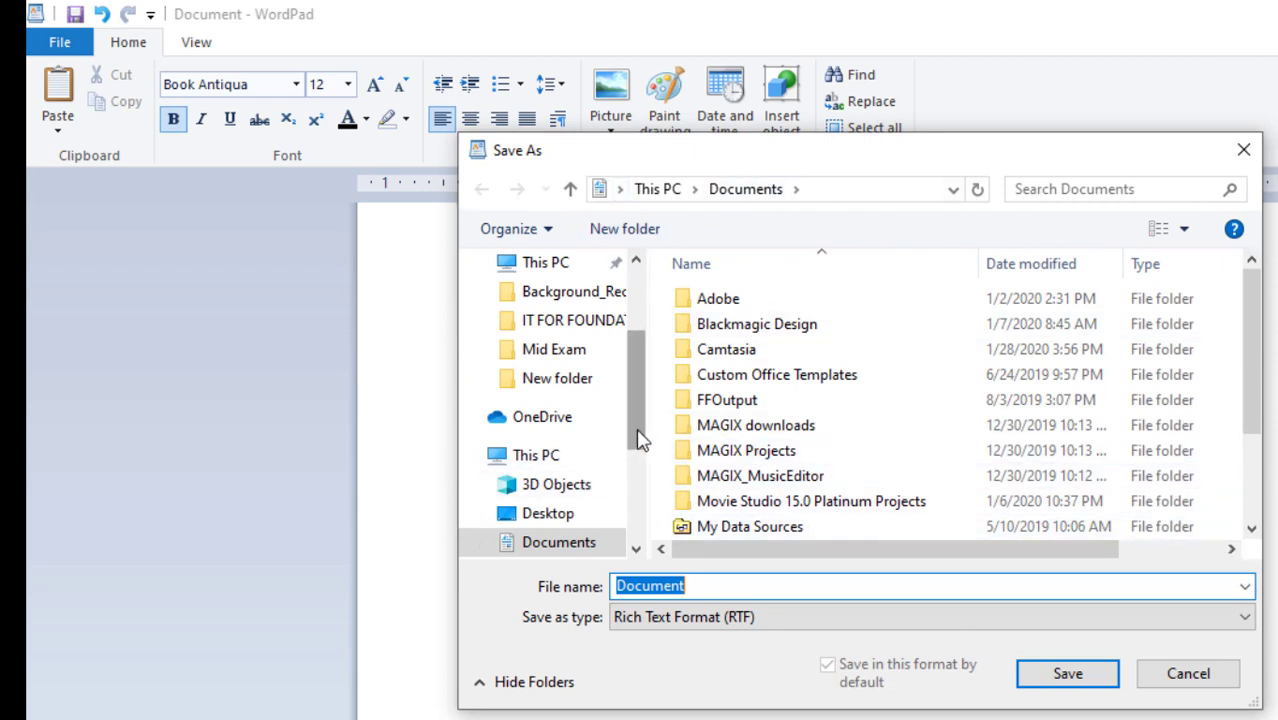
{"action": "left_click_drag", "start_coordinate": [640, 440], "coordinate": [645, 357]}
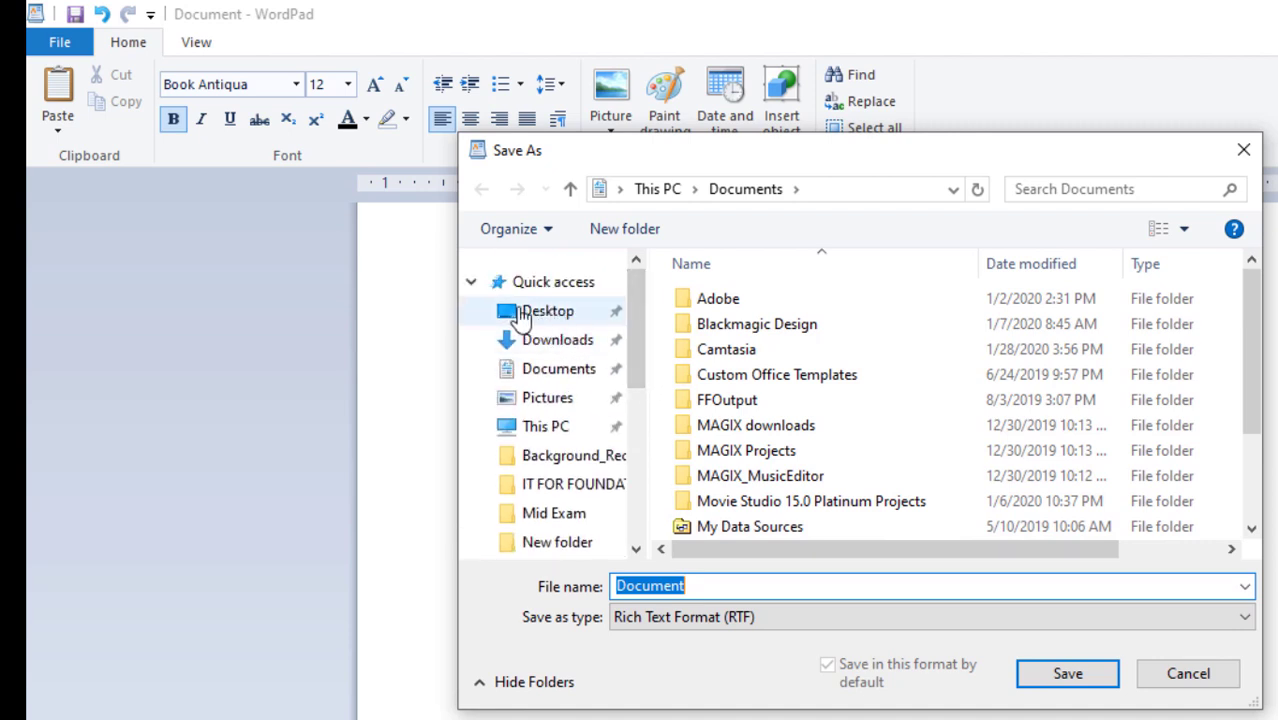
{"action": "left_click", "coordinate": [528, 314]}
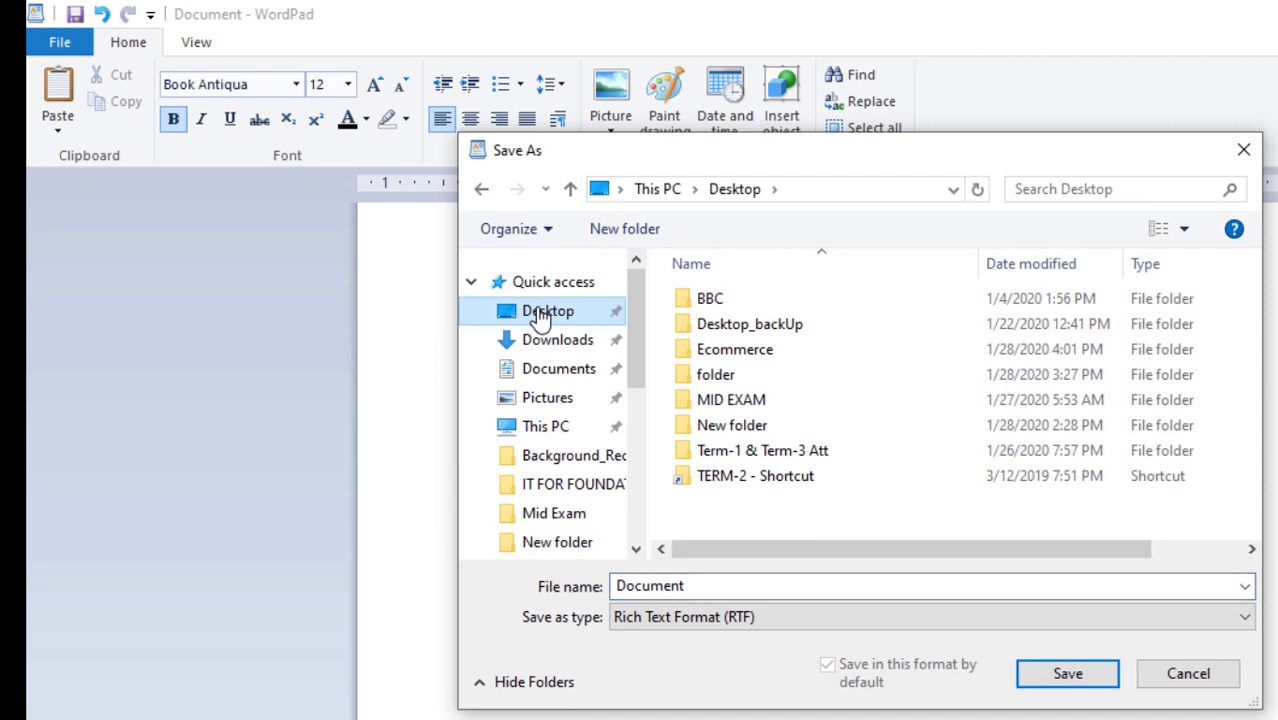
{"action": "left_click", "coordinate": [738, 356]}
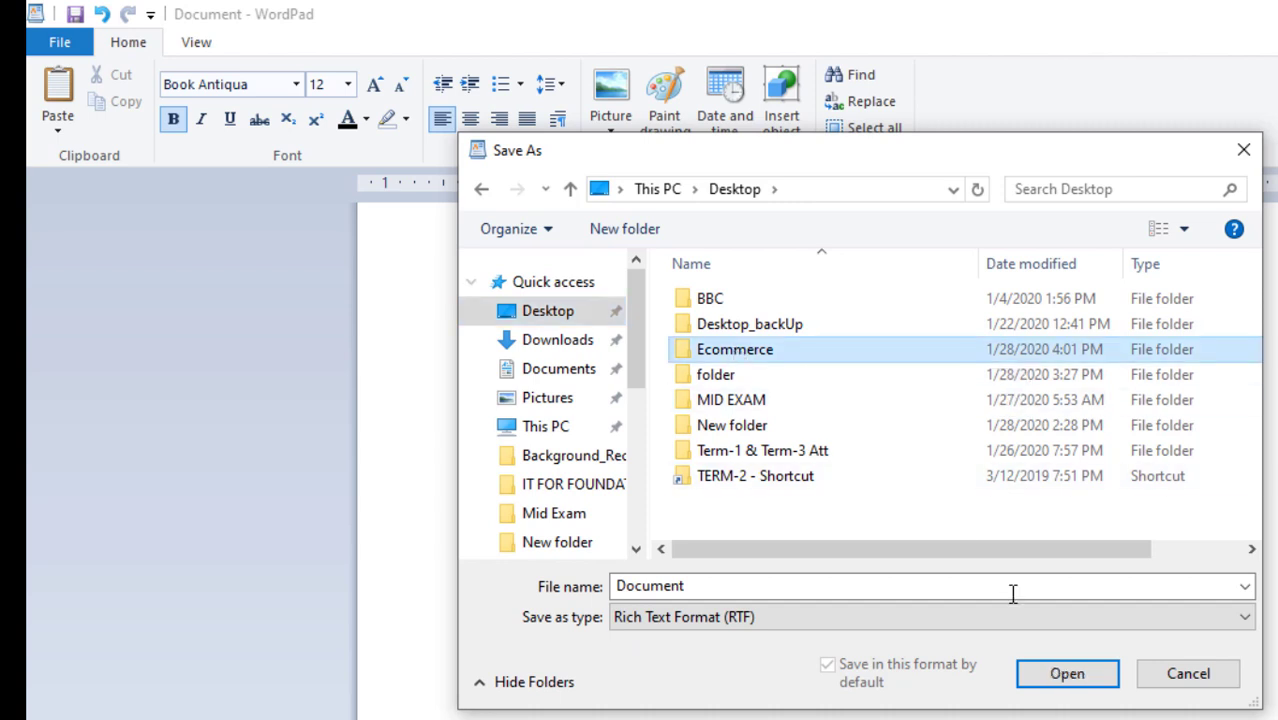
{"action": "left_click", "coordinate": [1062, 673]}
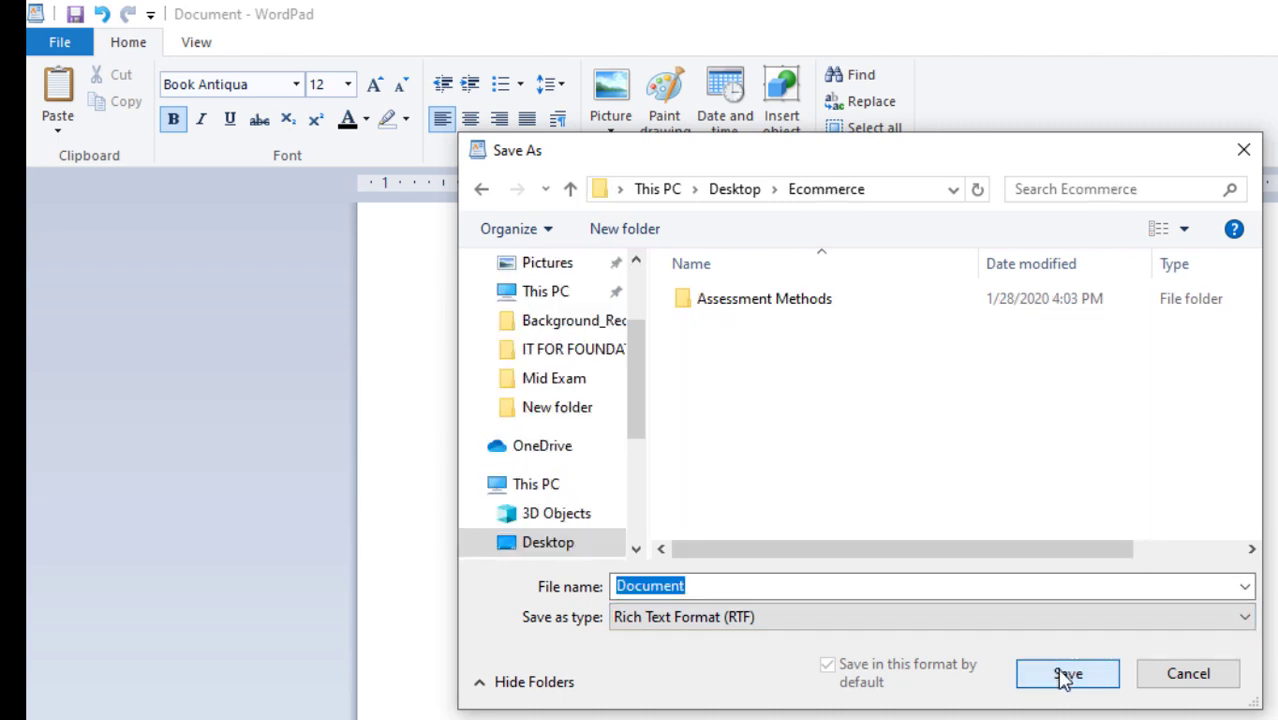
Replace the default file name with TASK-1 and save the document in Rich Text Format
{"action": "left_click", "coordinate": [790, 587]}
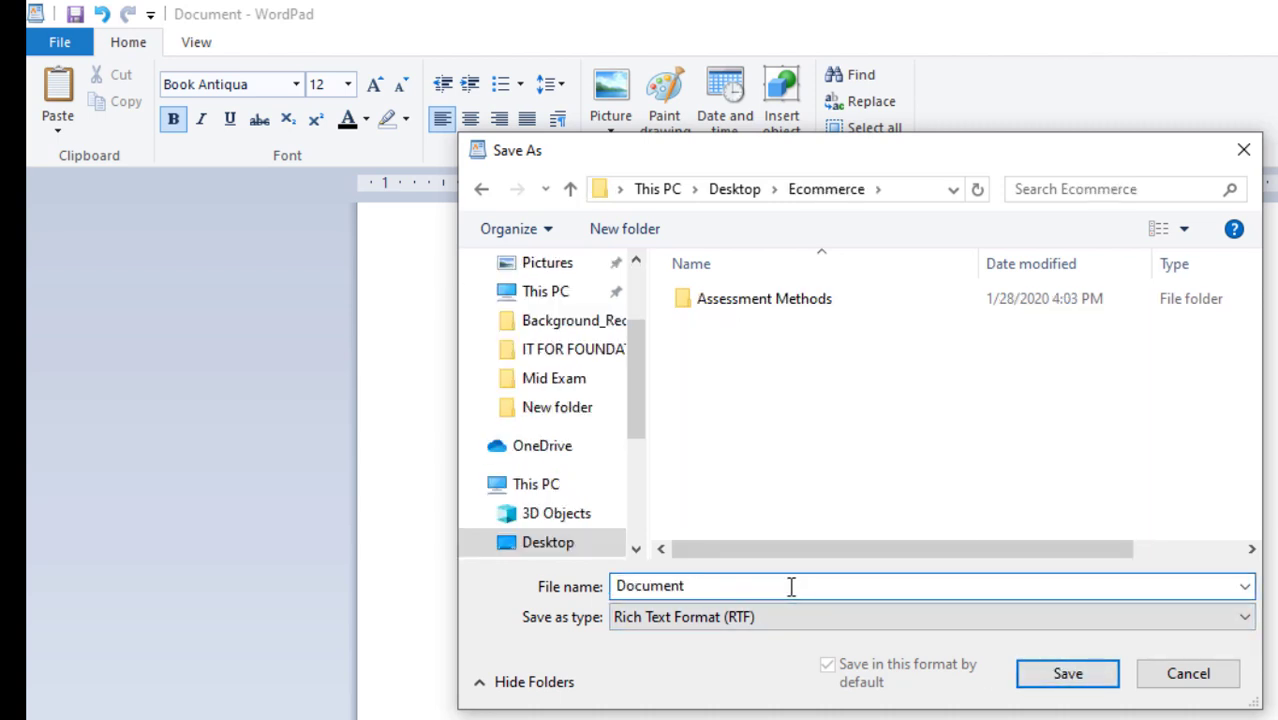
{"action": "key", "text": "BackSpace"}
{"action": "key", "text": "BackSpace"}
{"action": "key", "text": "BackSpace"}
{"action": "key", "text": "BackSpace"}
{"action": "key", "text": "BackSpace"}
{"action": "key", "text": "BackSpace"}
{"action": "key", "text": "BackSpace"}
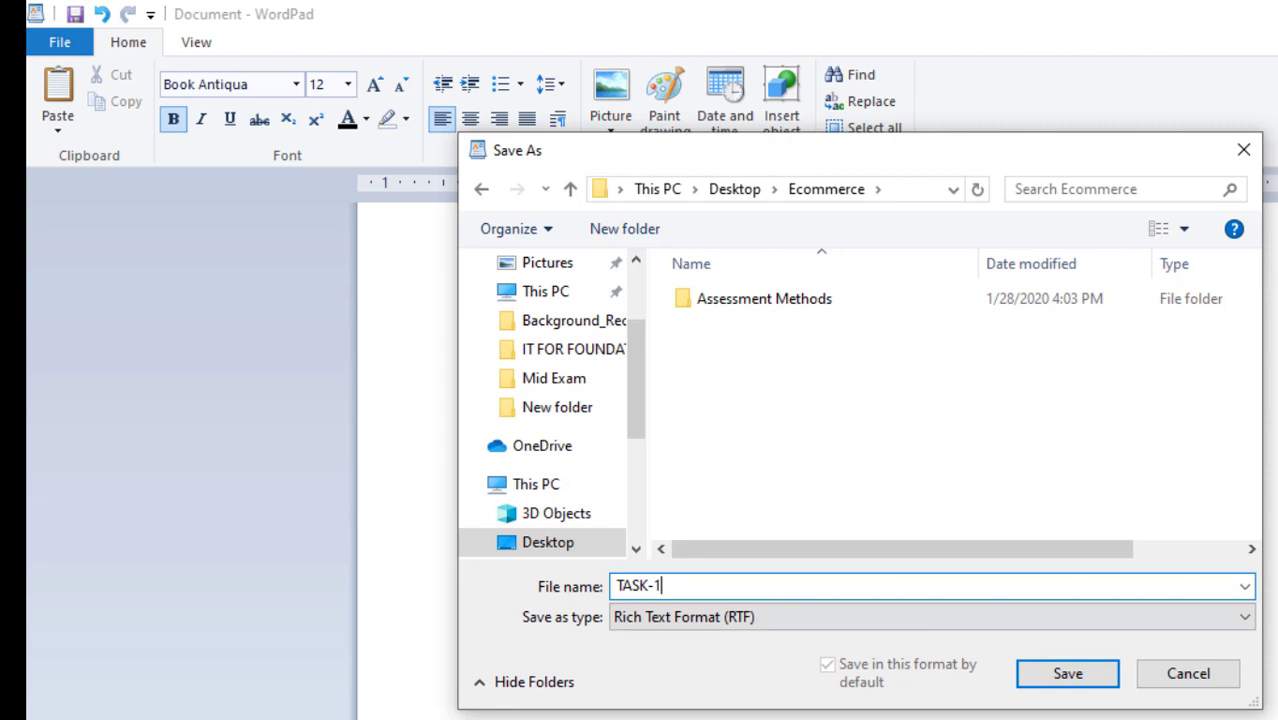
{"action": "left_click", "coordinate": [1064, 676]}
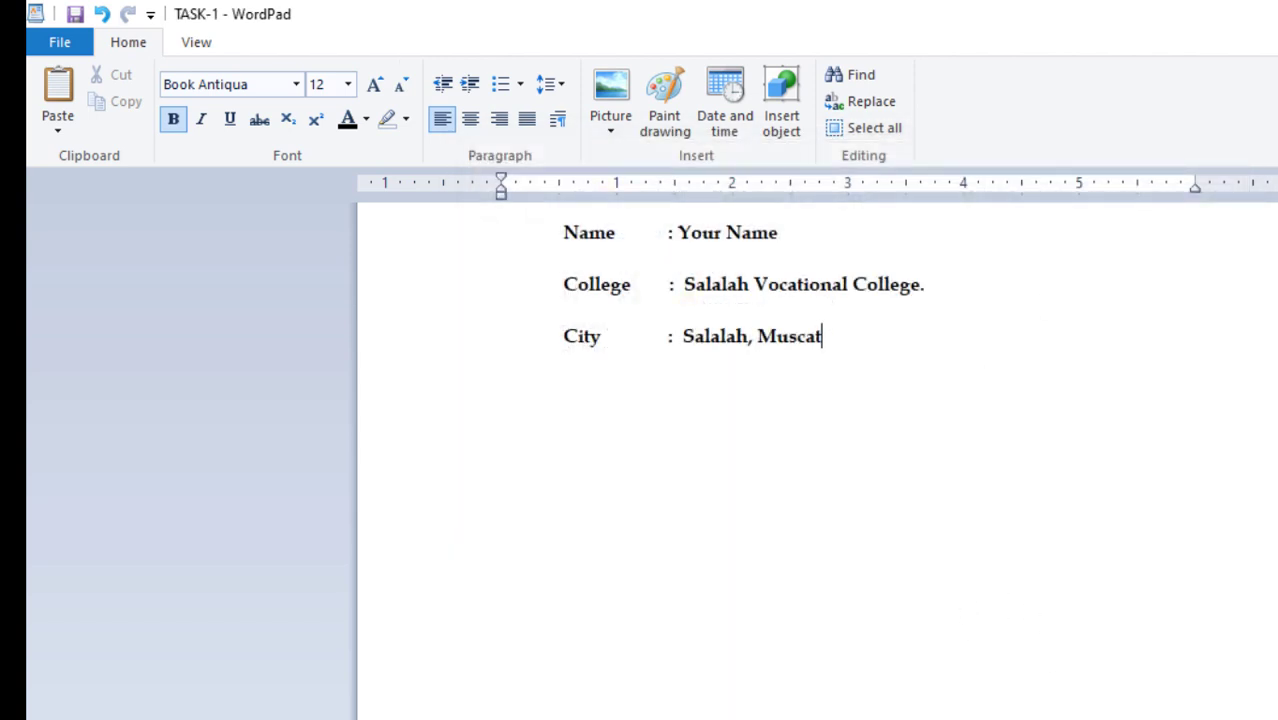
Switch to the worksheet in Word, highlight task 6 about the folder icon to read it, and return to the desktop
{"action": "key", "text": "alt+Tab"}
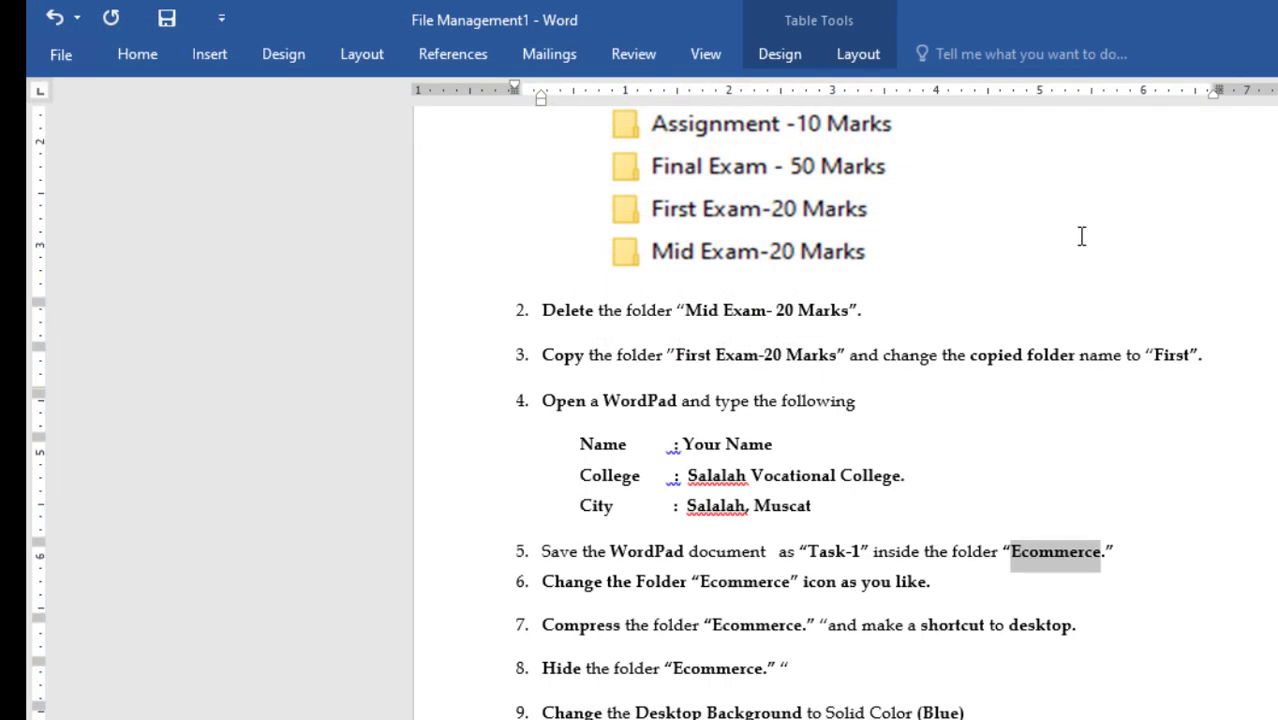
{"action": "left_click", "coordinate": [780, 551]}
{"action": "left_click_drag", "start_coordinate": [908, 590], "coordinate": [581, 574]}
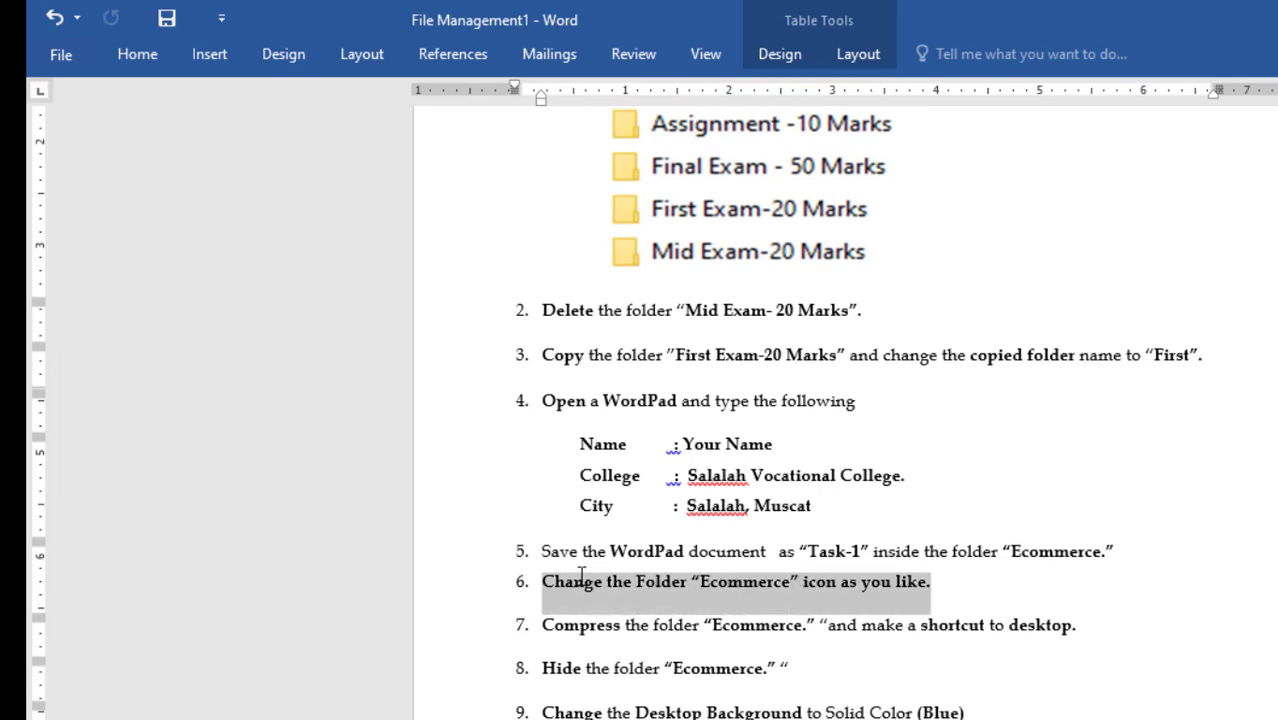
{"action": "key", "text": "super+d"}
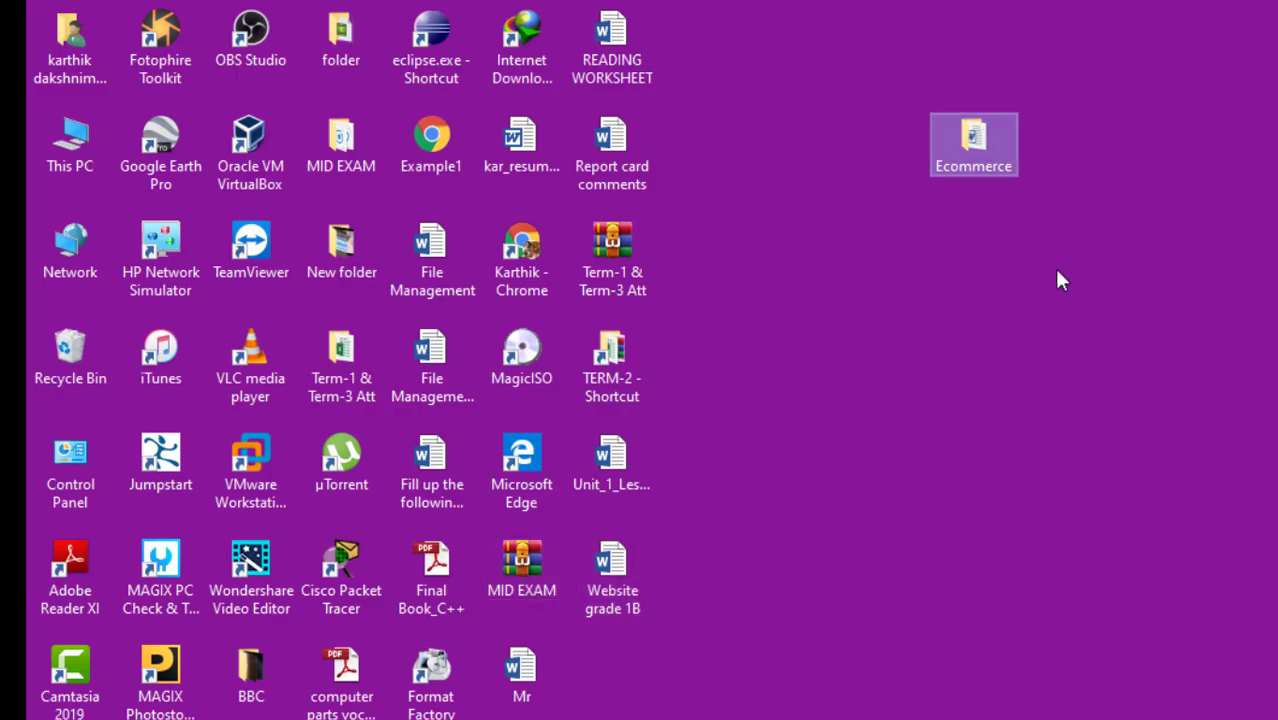
Change the Ecommerce folder's icon to the red power symbol through its properties and apply it
{"action": "left_click", "coordinate": [962, 150]}
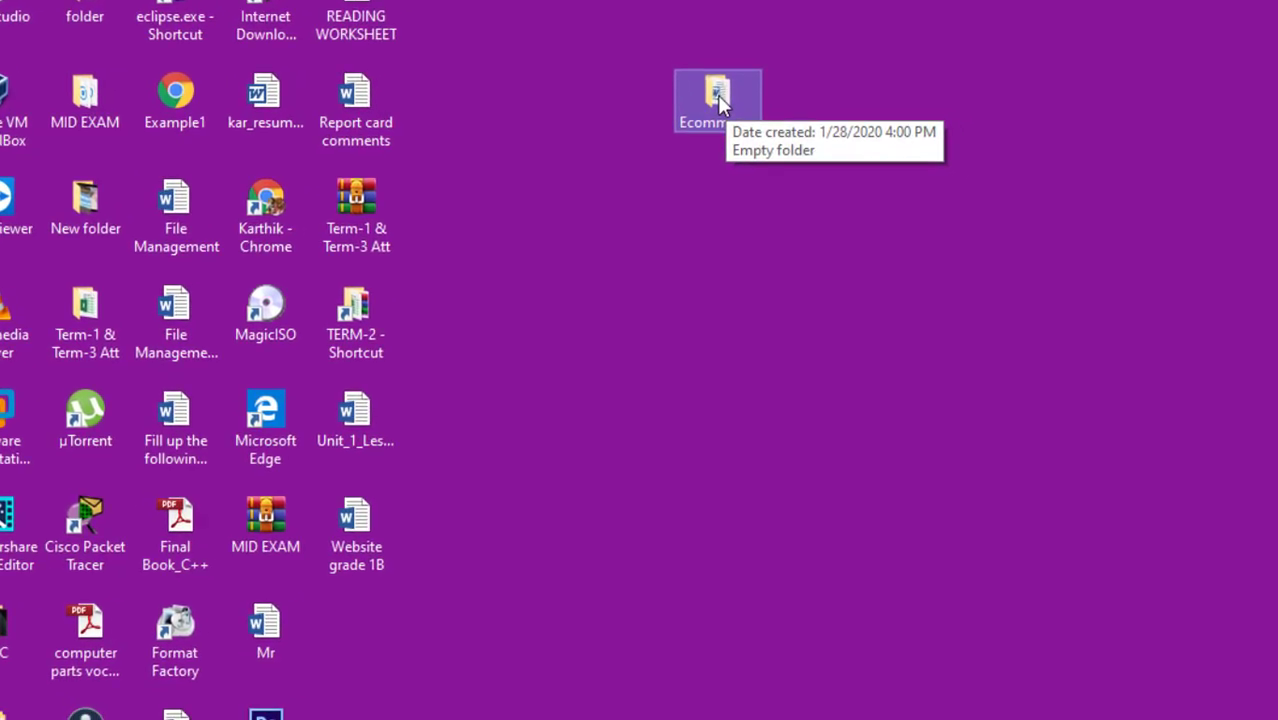
{"action": "right_click", "coordinate": [717, 97]}
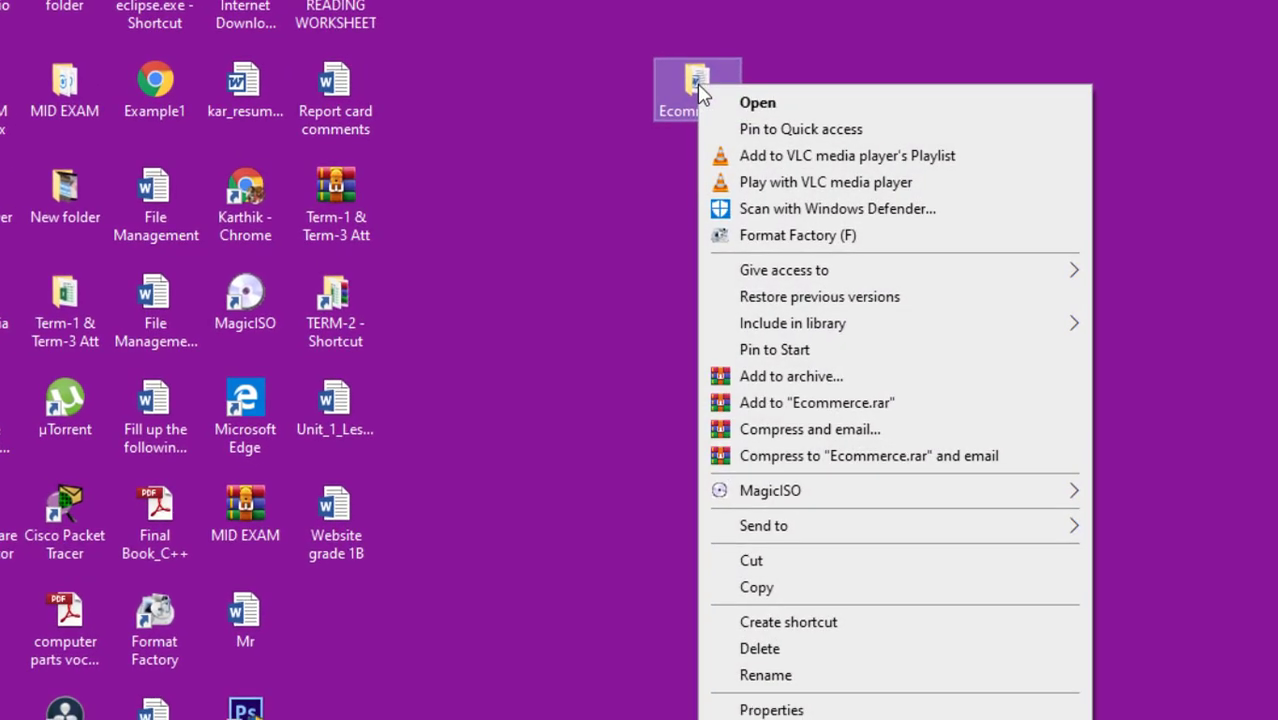
{"action": "left_click", "coordinate": [820, 692]}
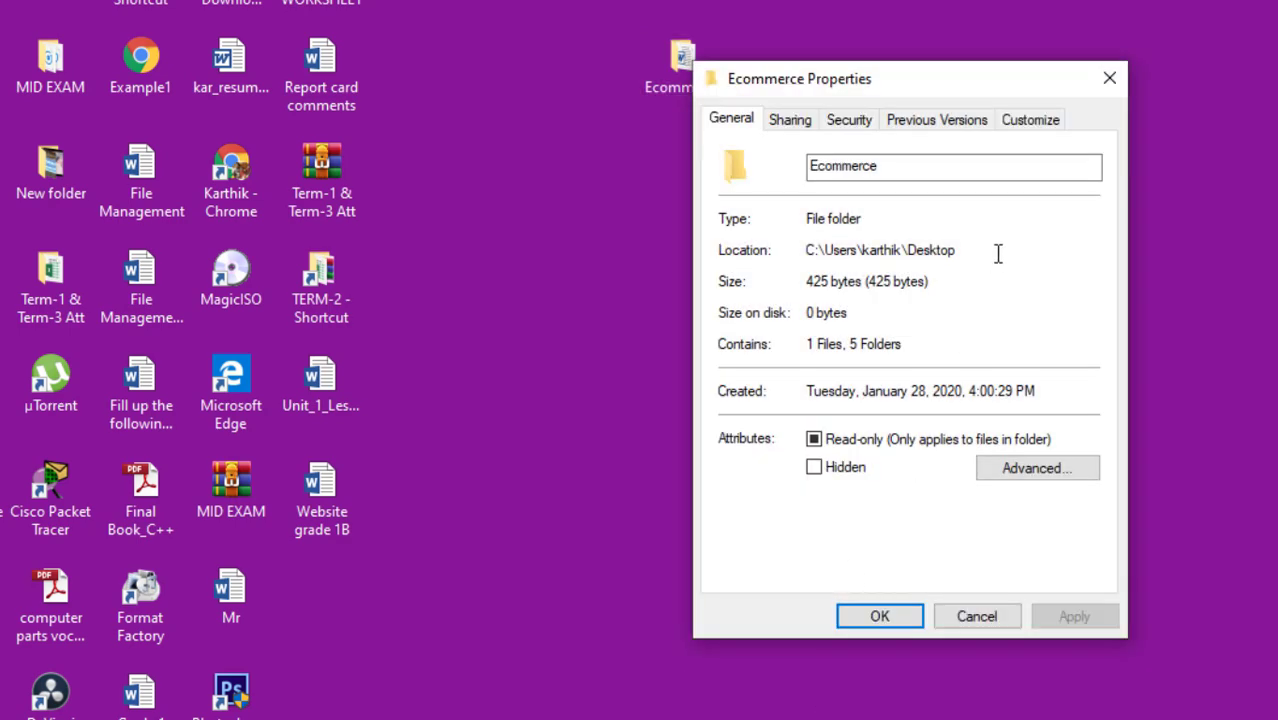
{"action": "left_click", "coordinate": [1020, 122]}
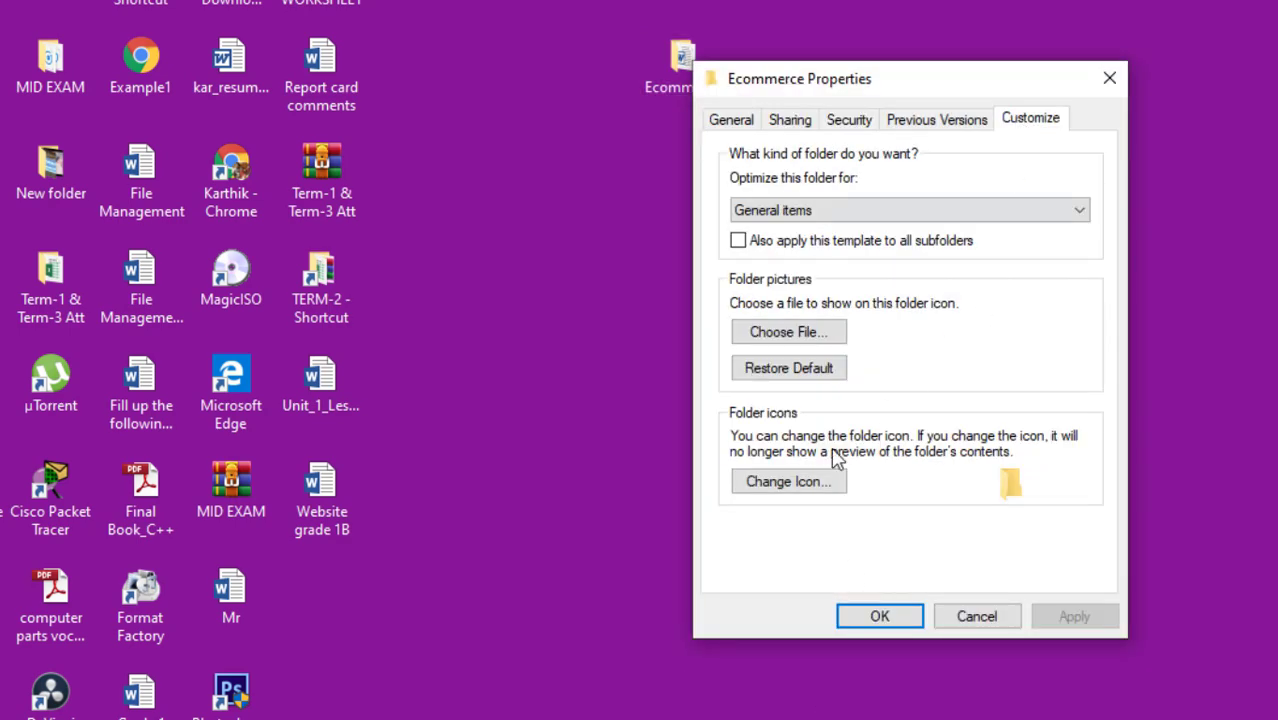
{"action": "left_click", "coordinate": [789, 482]}
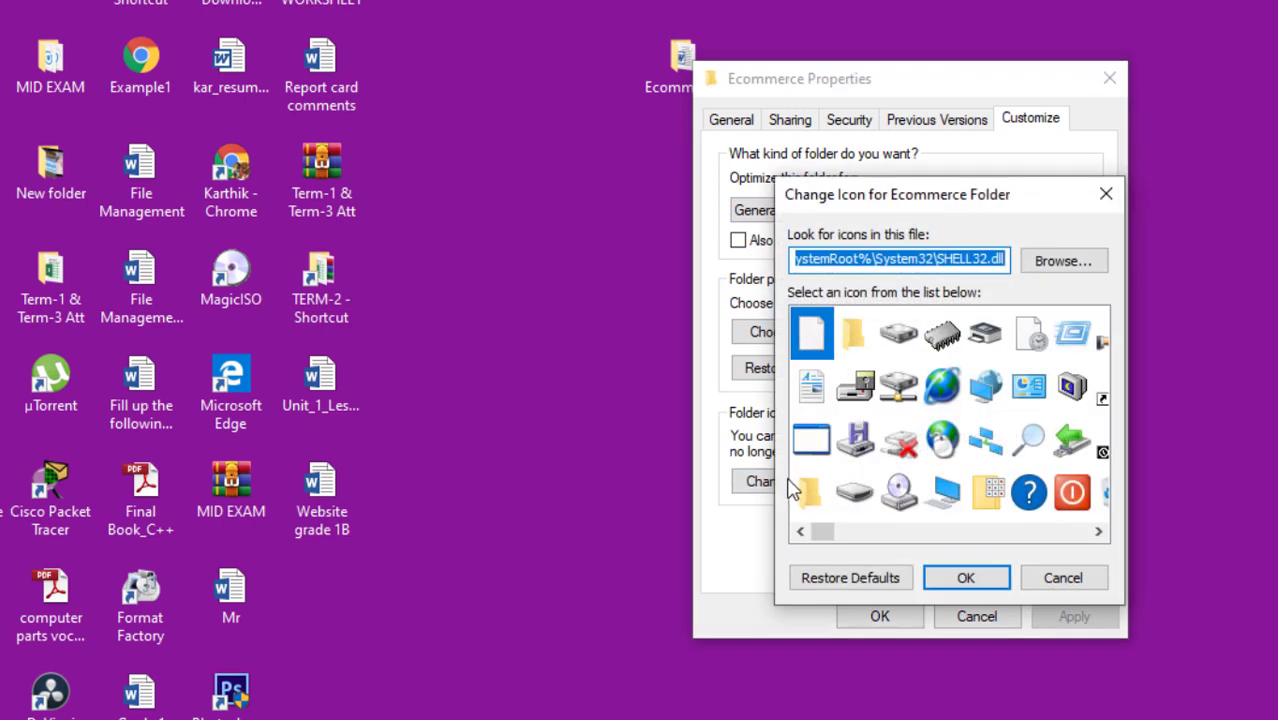
{"action": "left_click", "coordinate": [1076, 493]}
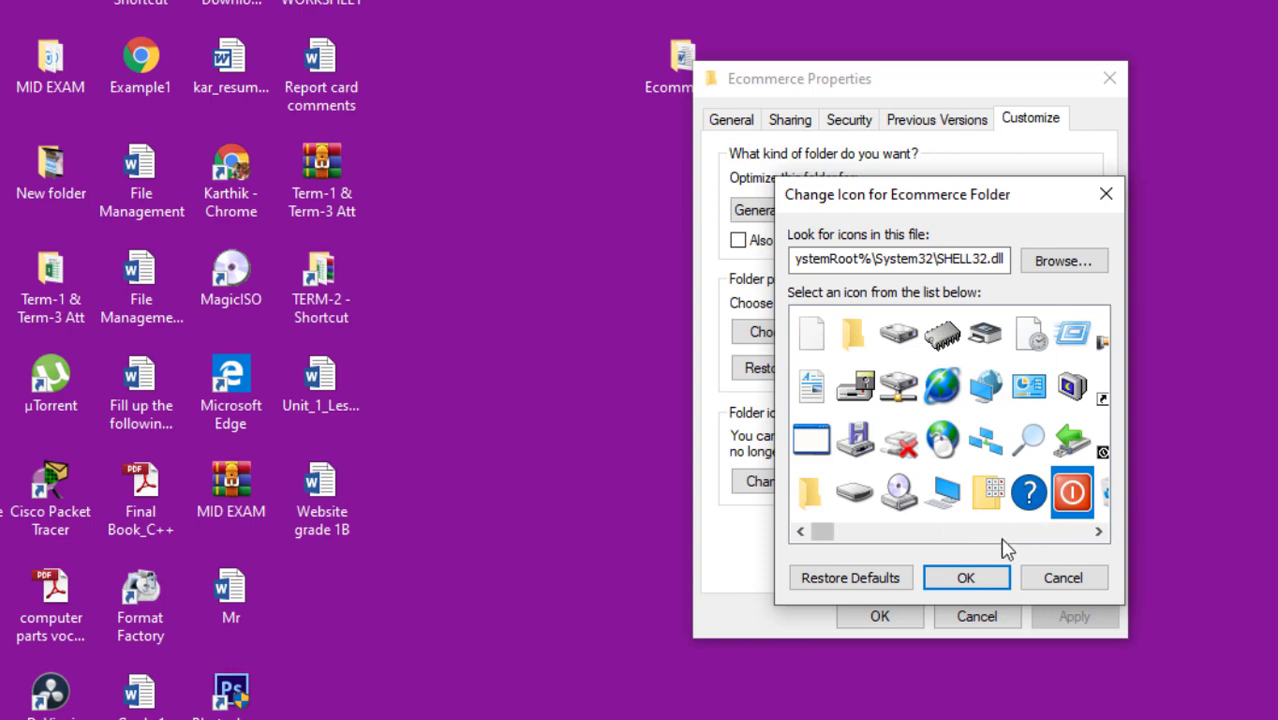
{"action": "left_click", "coordinate": [966, 578]}
{"action": "left_click", "coordinate": [1070, 615]}
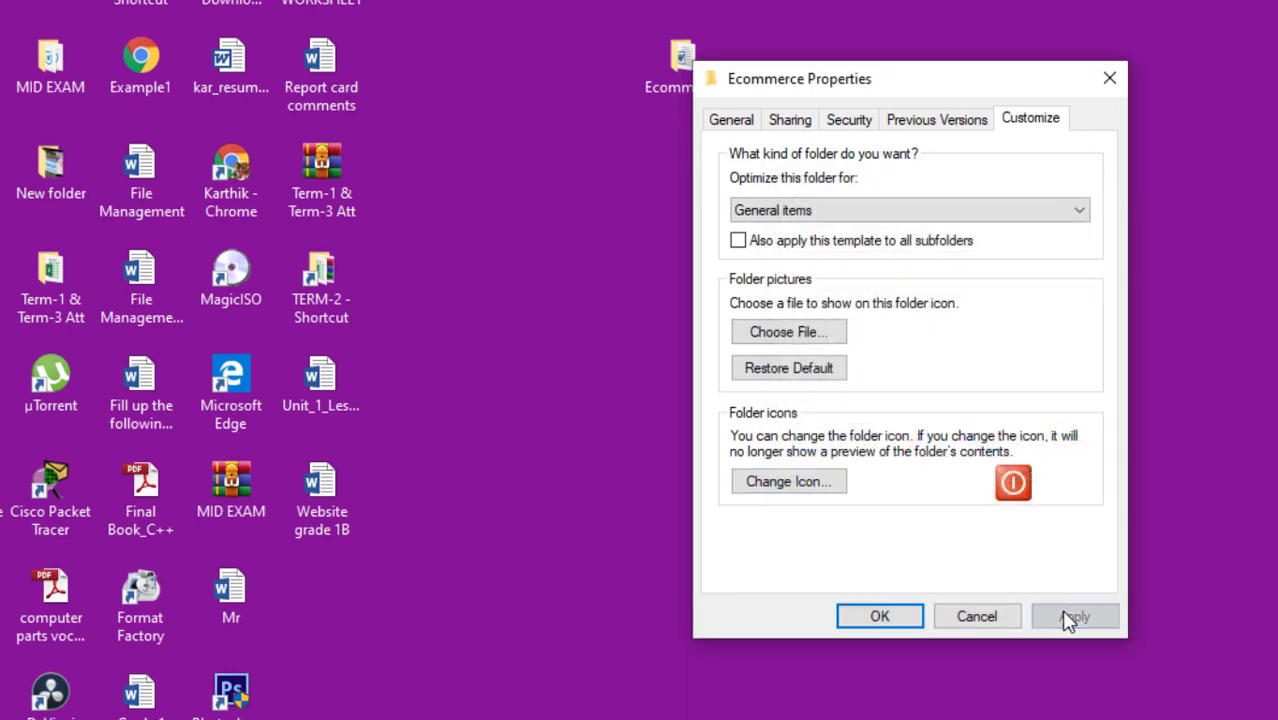
{"action": "left_click", "coordinate": [884, 617]}
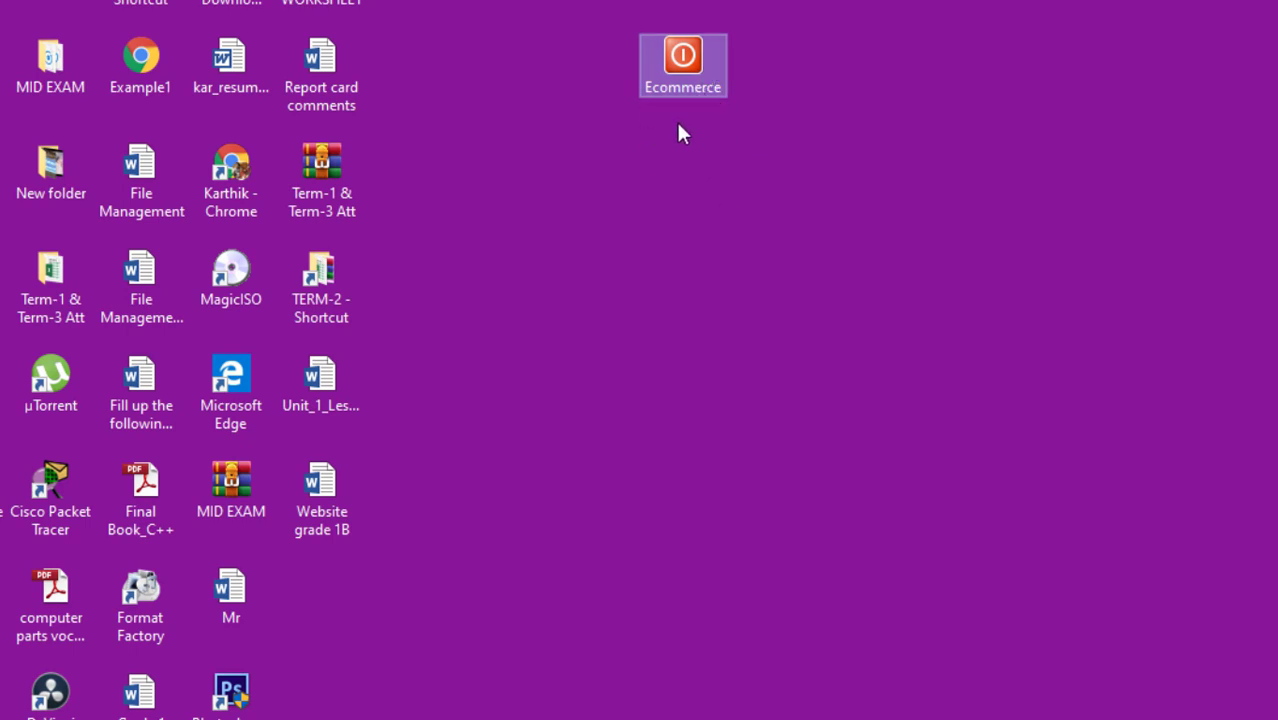
Change the Ecommerce folder's icon to the server tower with a check mark, apply it, and refresh the desktop
{"action": "right_click", "coordinate": [683, 57]}
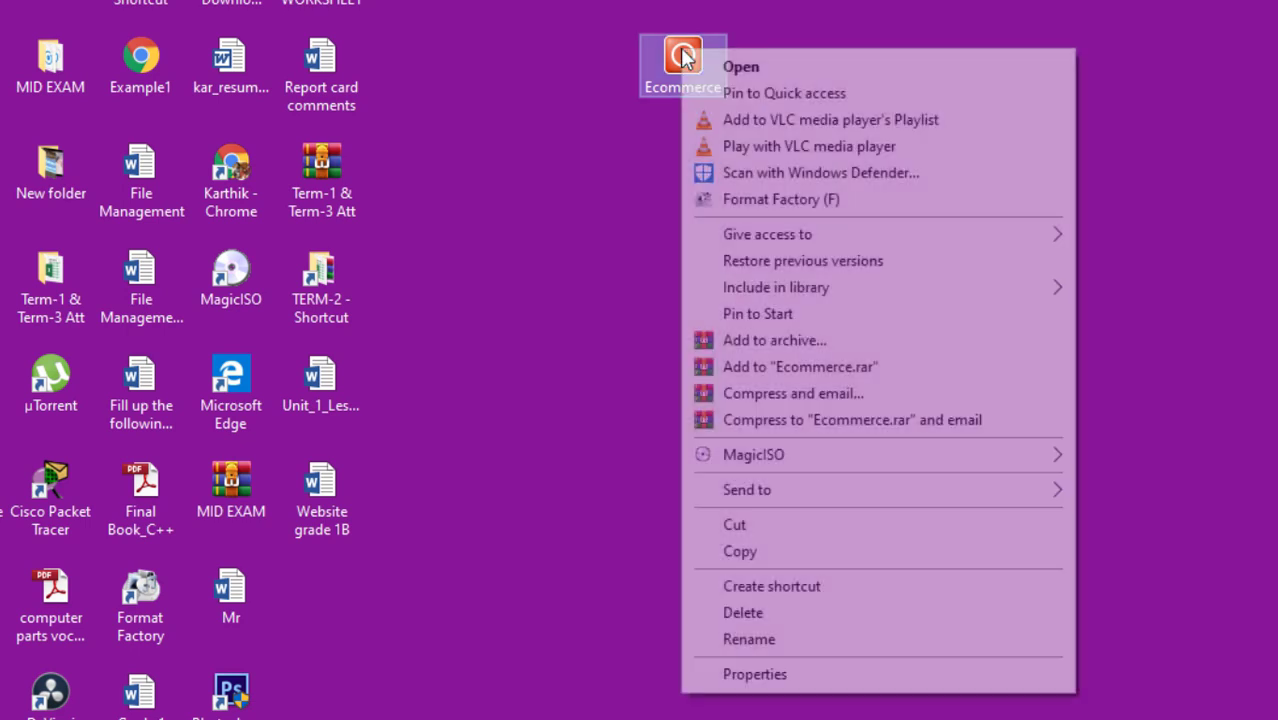
{"action": "left_click", "coordinate": [834, 673]}
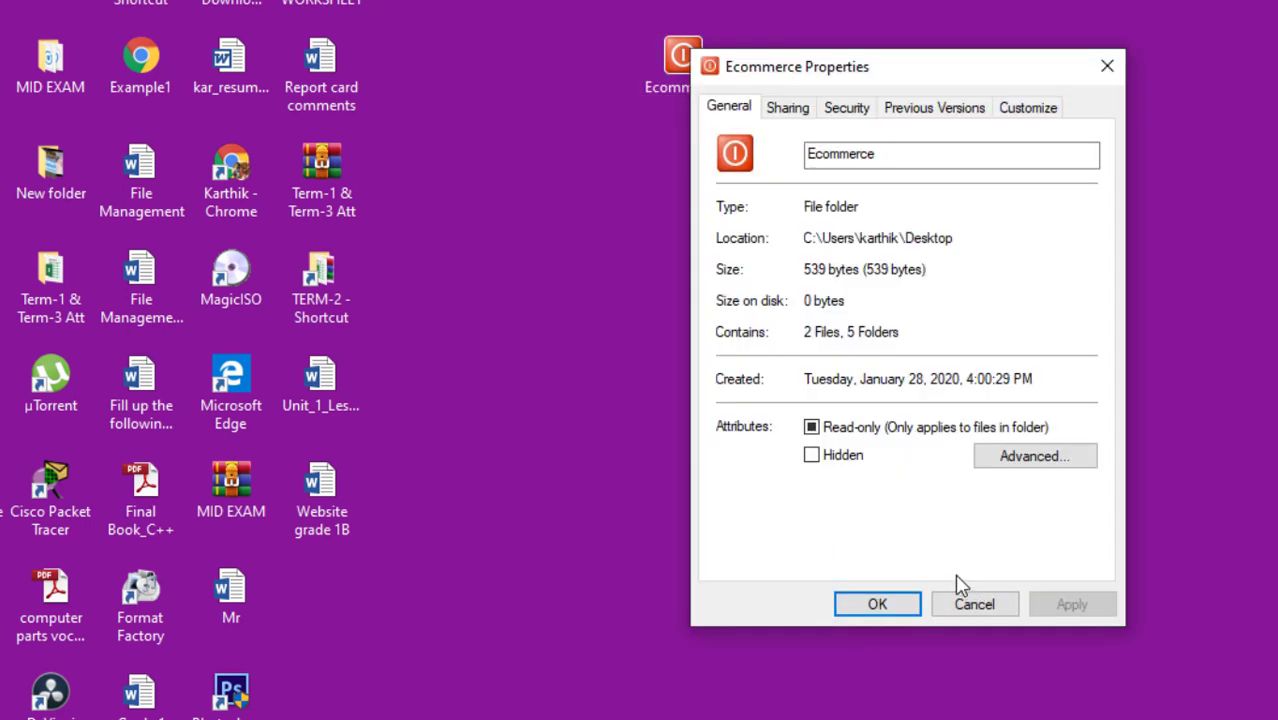
{"action": "left_click", "coordinate": [1008, 118]}
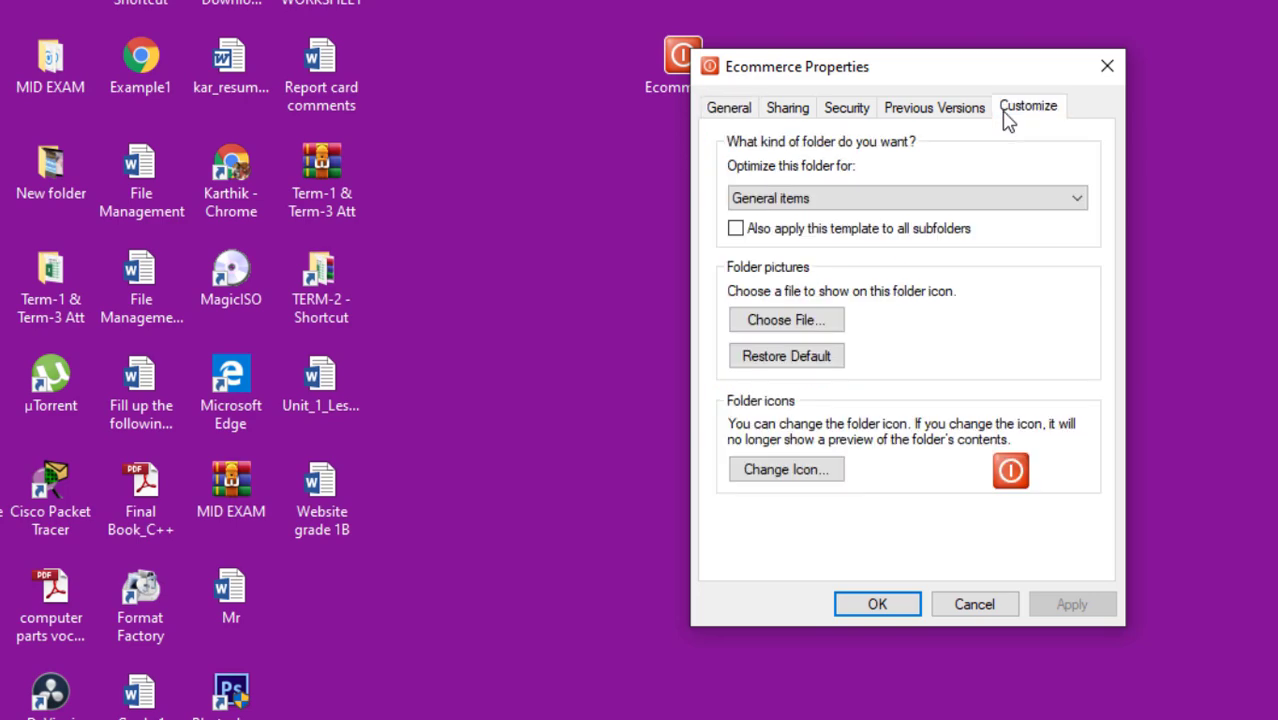
{"action": "left_click", "coordinate": [785, 469]}
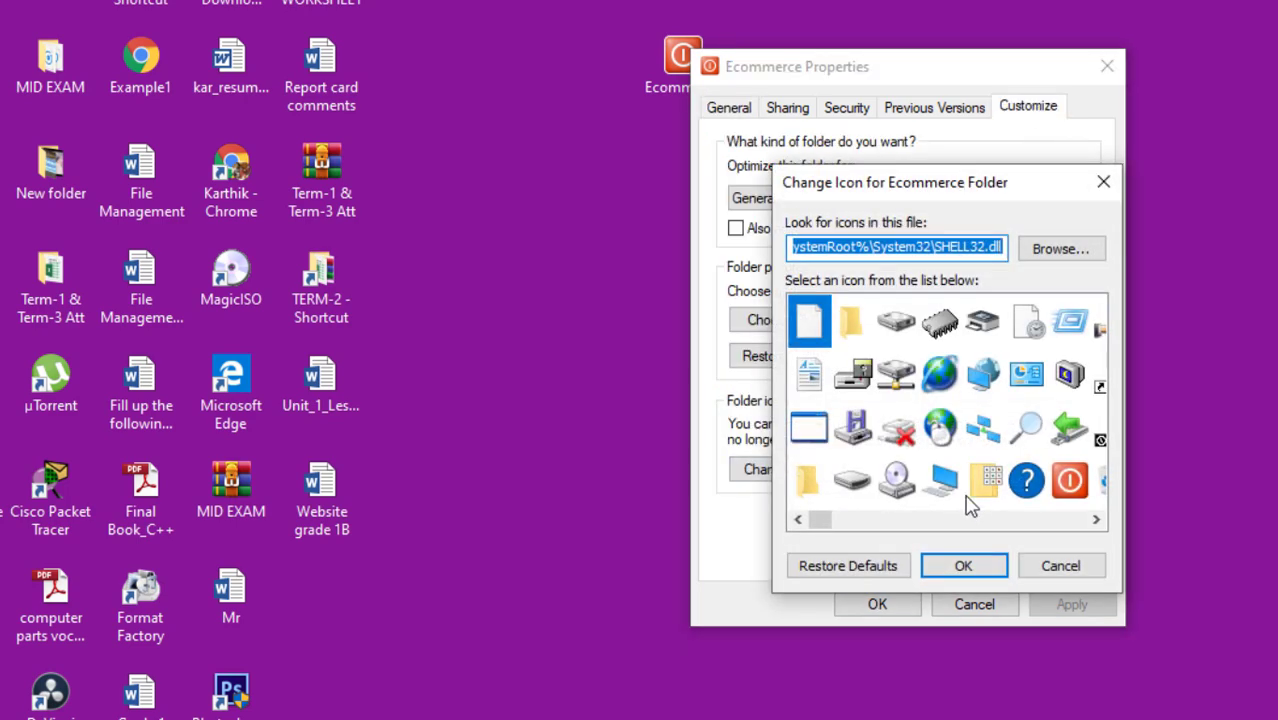
{"action": "left_click_drag", "start_coordinate": [810, 521], "coordinate": [1001, 530]}
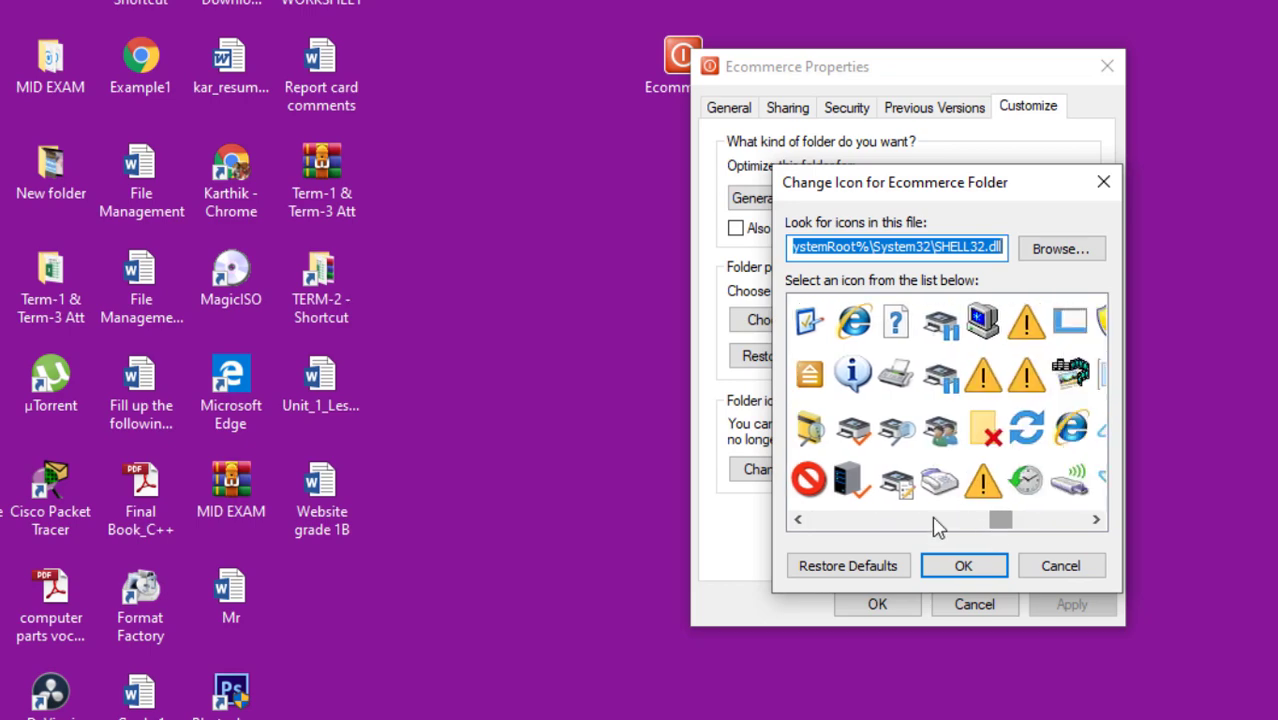
{"action": "left_click", "coordinate": [850, 480]}
{"action": "left_click", "coordinate": [983, 574]}
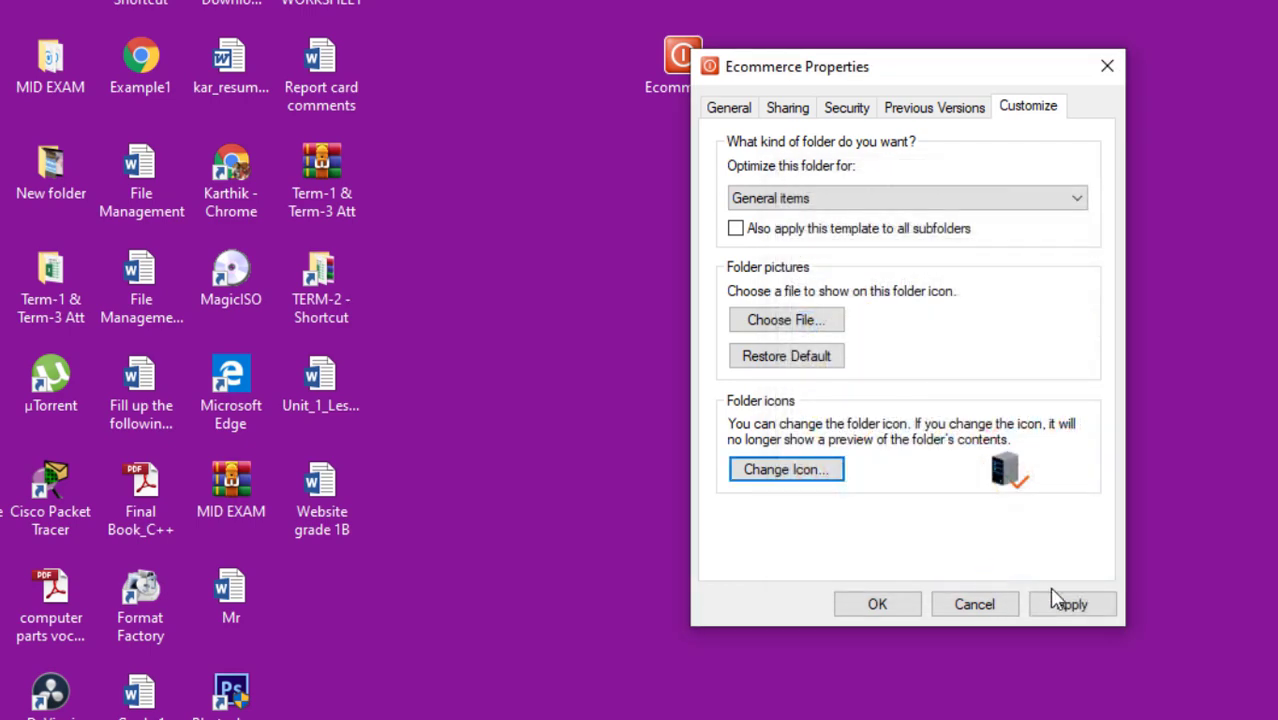
{"action": "left_click", "coordinate": [1076, 605]}
{"action": "left_click", "coordinate": [897, 610]}
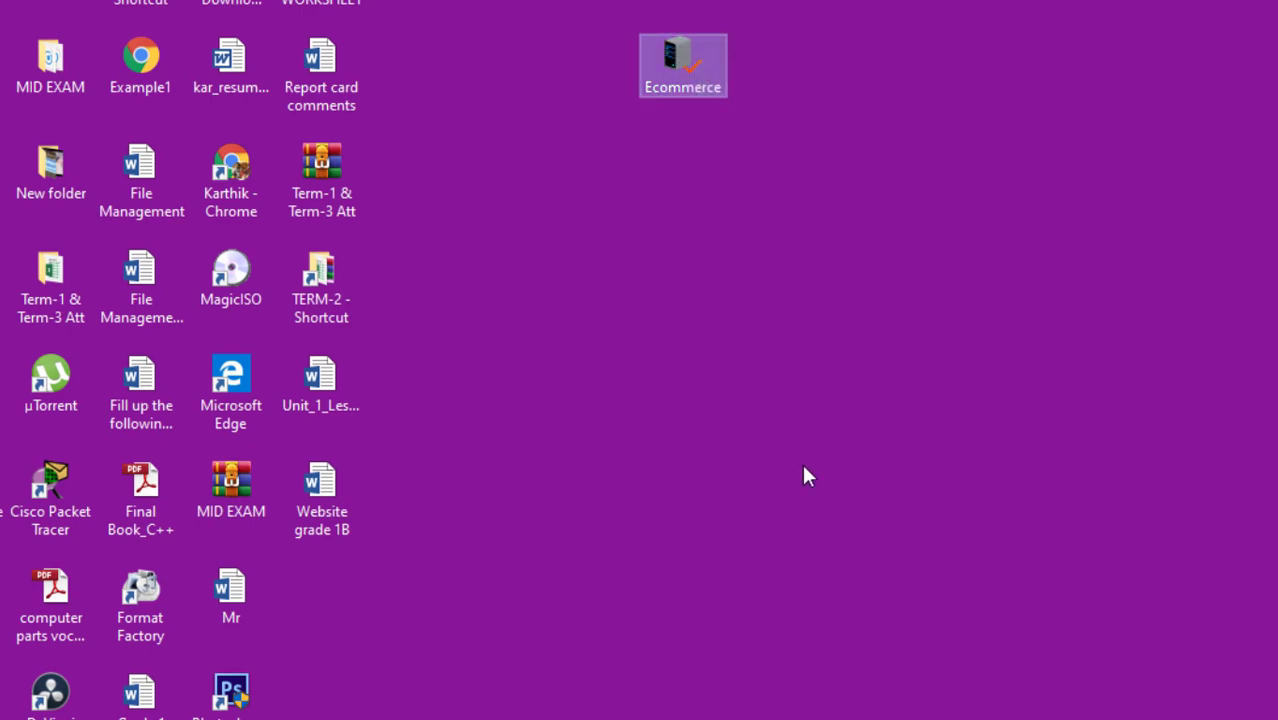
{"action": "right_click", "coordinate": [887, 193]}
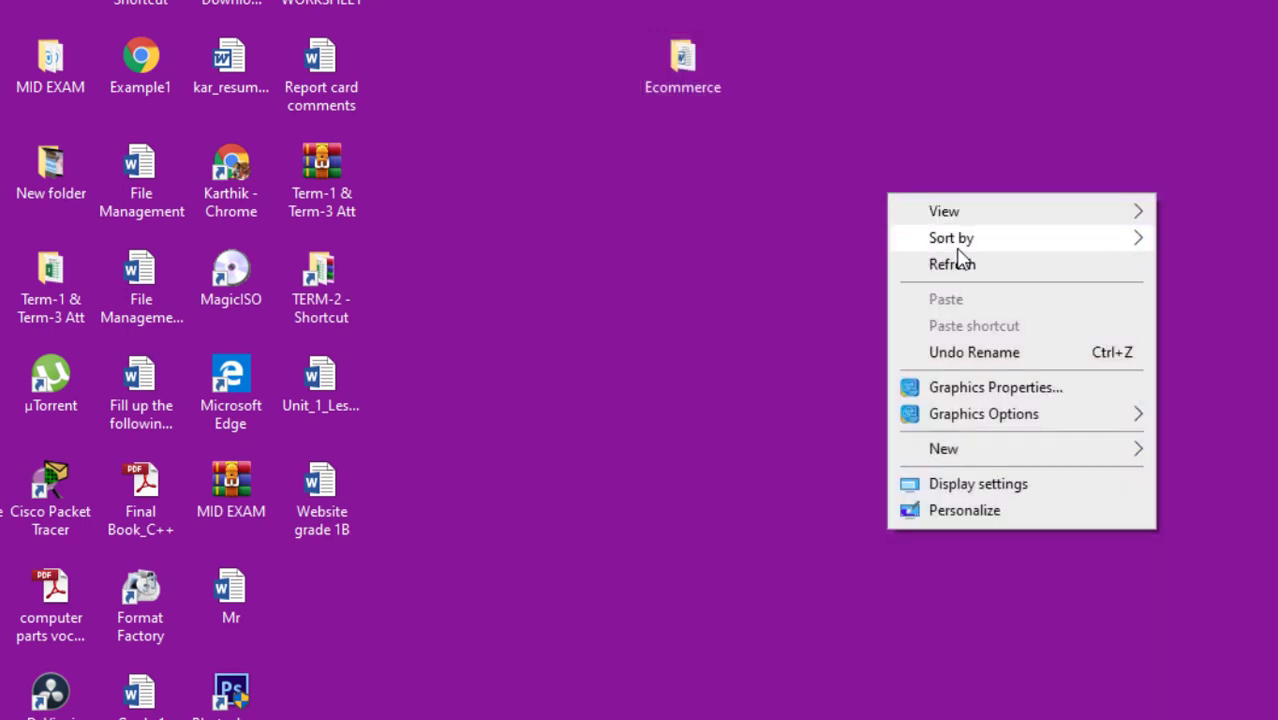
{"action": "left_click", "coordinate": [950, 268]}
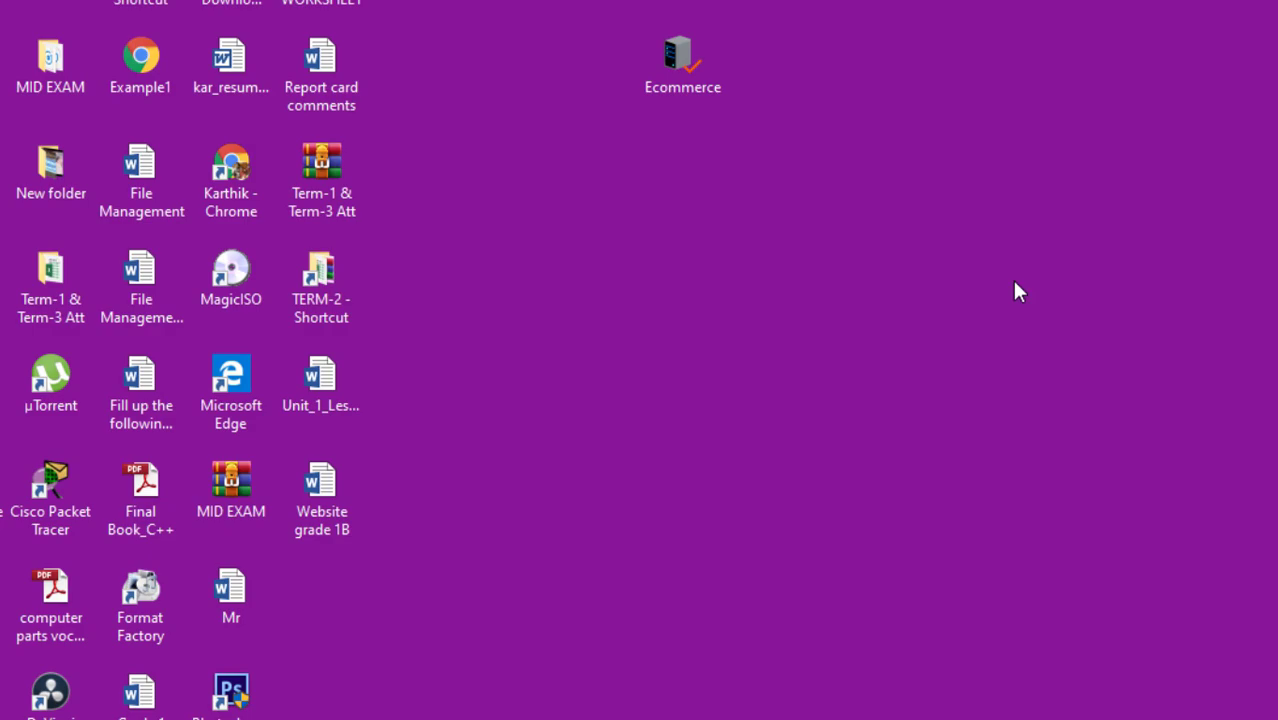
Switch to the worksheet in Word, read task 7 about compressing Ecommerce and making a shortcut, and return to the desktop
{"action": "key", "text": "alt+Tab"}
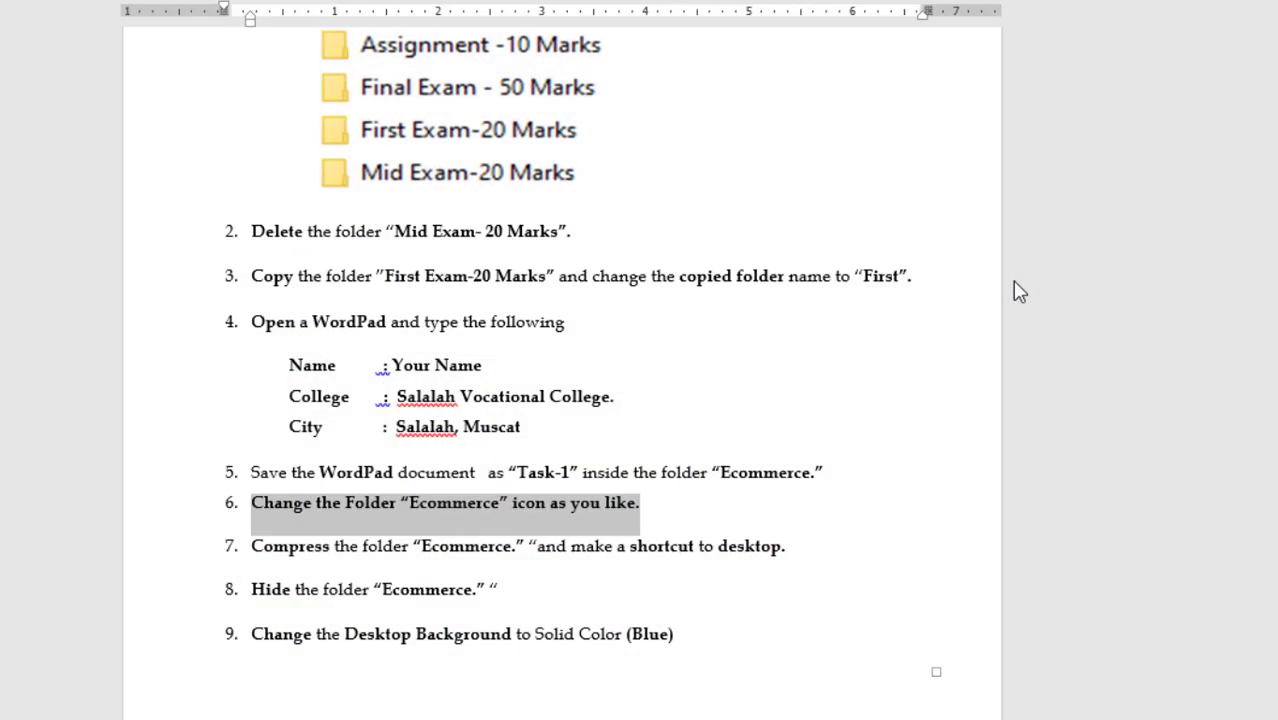
{"action": "scroll", "coordinate": [441, 487], "scroll_direction": "down", "scroll_amount": 2}
{"action": "left_click_drag", "start_coordinate": [314, 455], "coordinate": [502, 456]}
{"action": "left_click", "coordinate": [620, 463]}
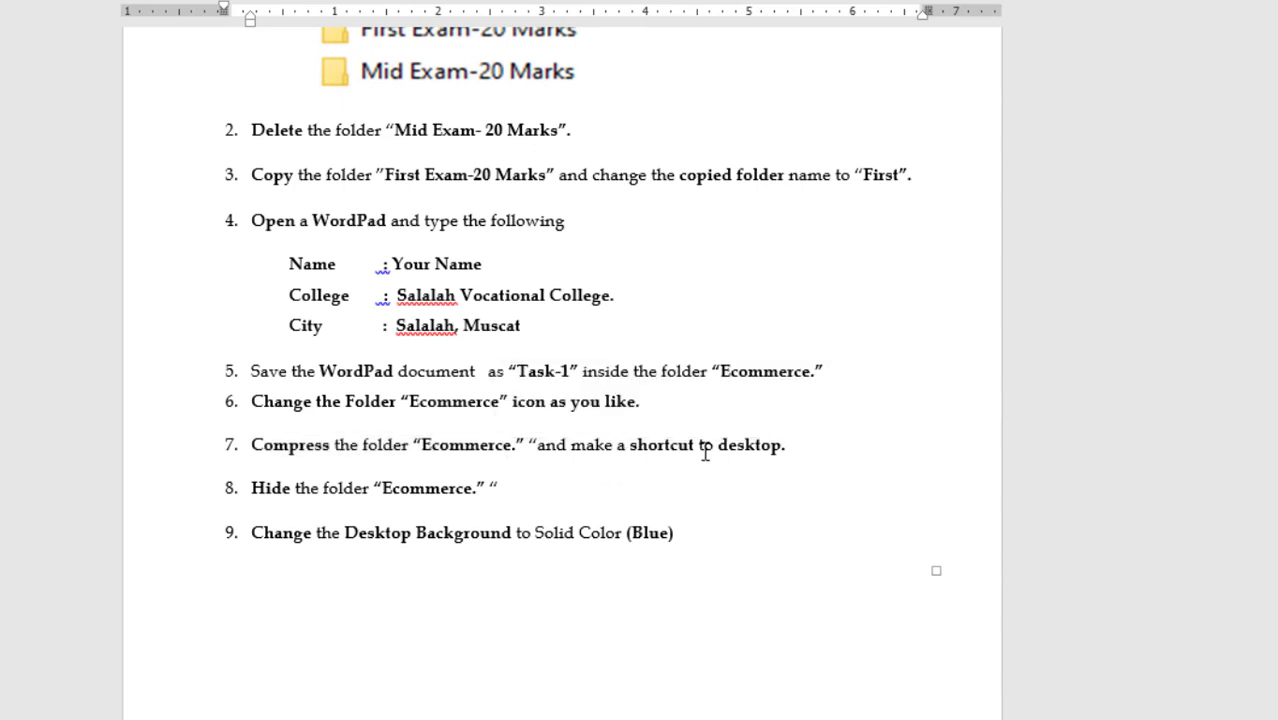
{"action": "key", "text": "super+d"}
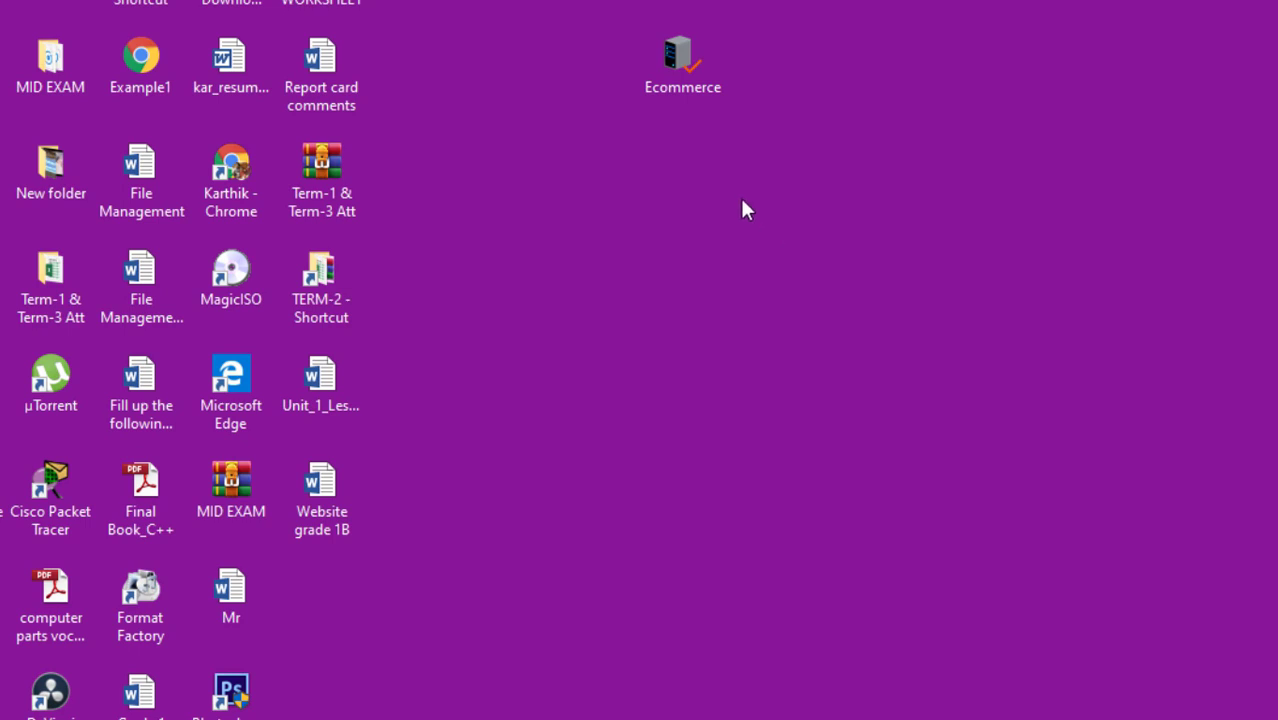
Compress the Ecommerce folder into Ecommerce.rar and move the archive next to the folder on the desktop
{"action": "left_click", "coordinate": [694, 60]}
{"action": "right_click", "coordinate": [694, 62]}
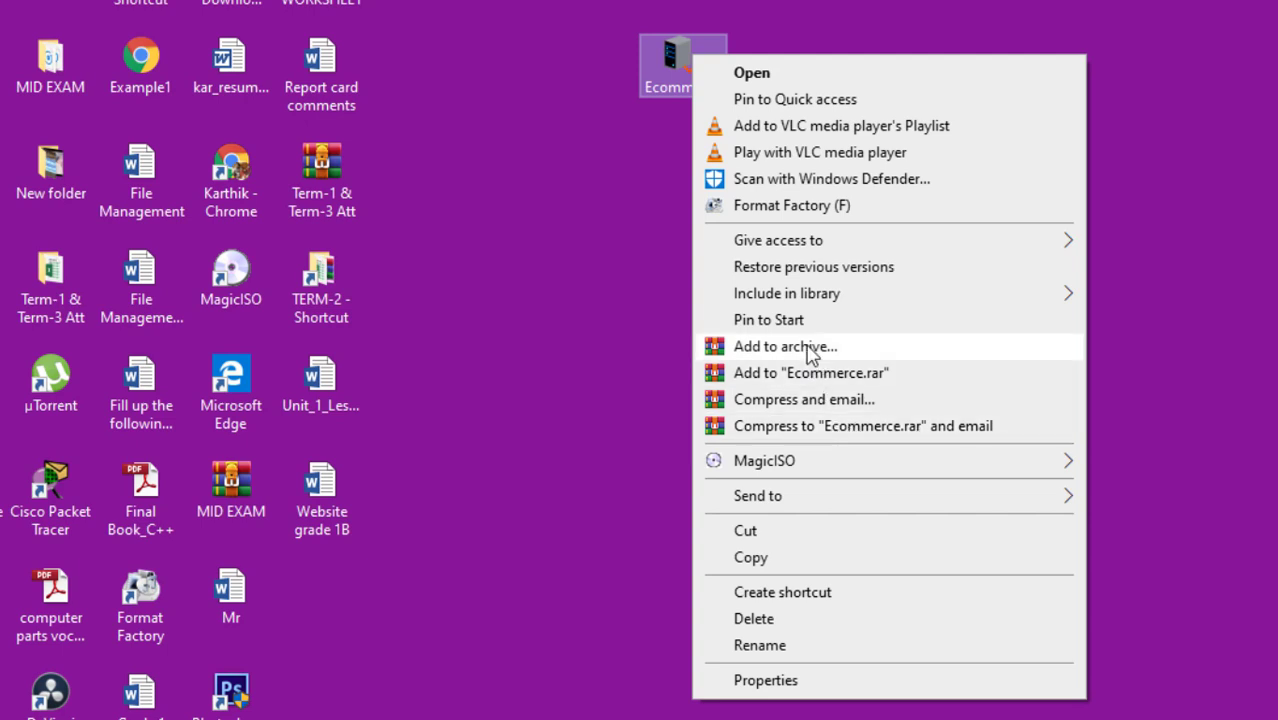
{"action": "left_click", "coordinate": [747, 384]}
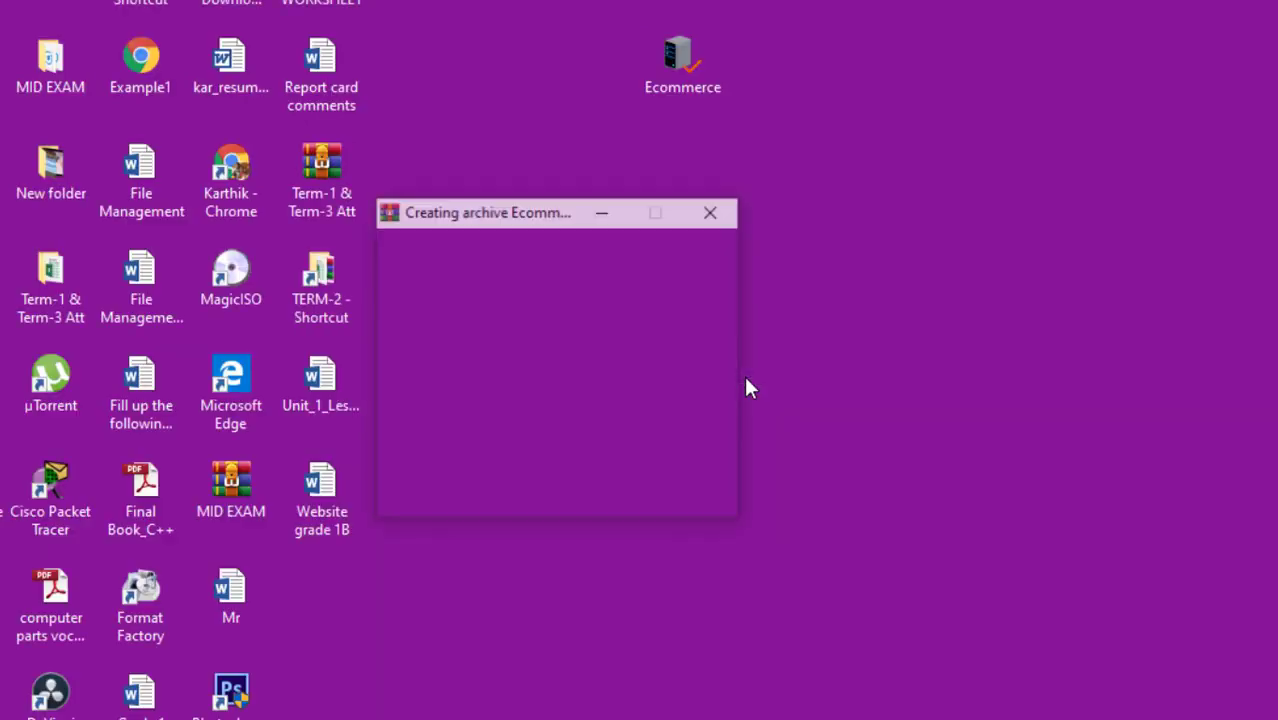
{"action": "left_click_drag", "start_coordinate": [333, 590], "coordinate": [579, 57]}
{"action": "left_click", "coordinate": [597, 170]}
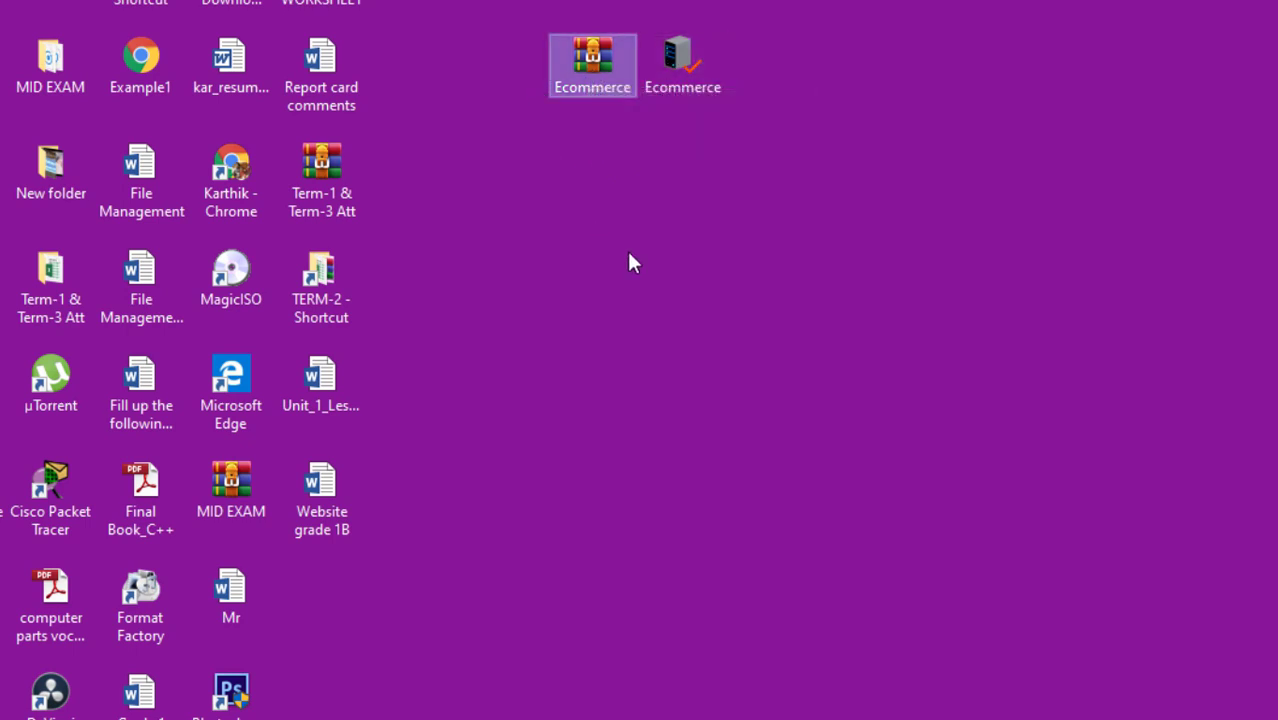
{"action": "right_click", "coordinate": [703, 67]}
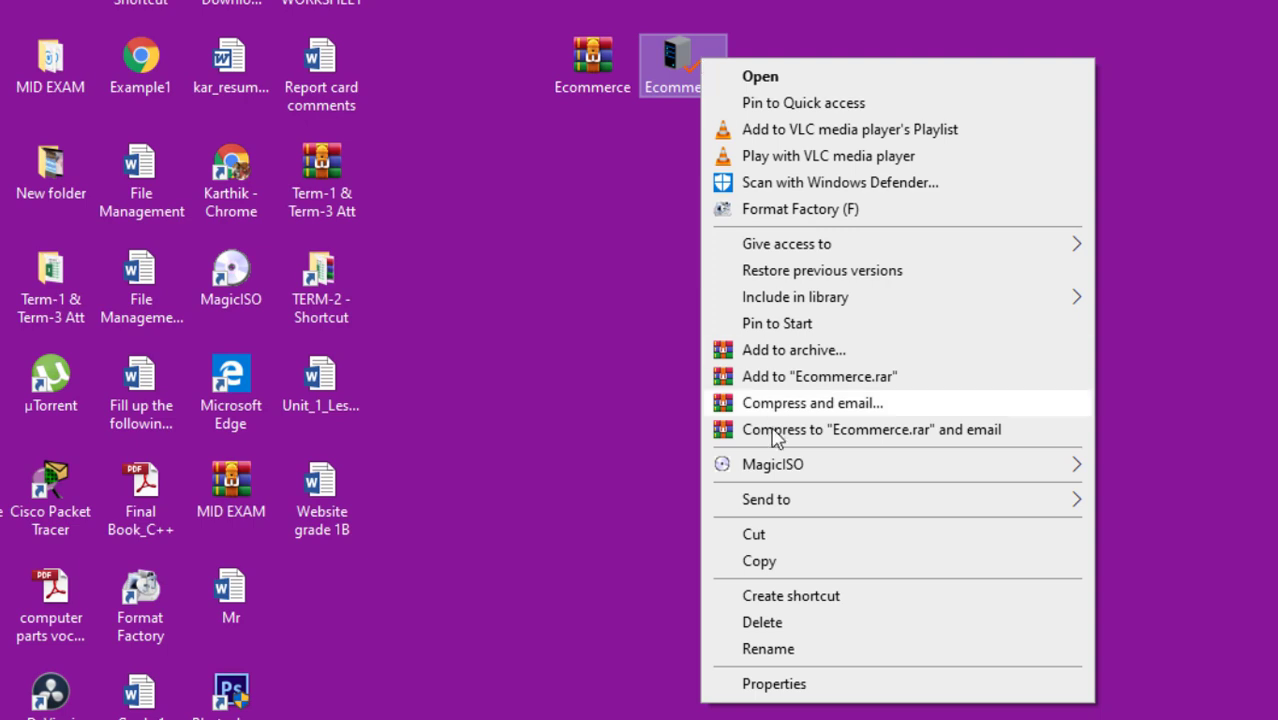
{"action": "mouse_move", "coordinate": [779, 499]}
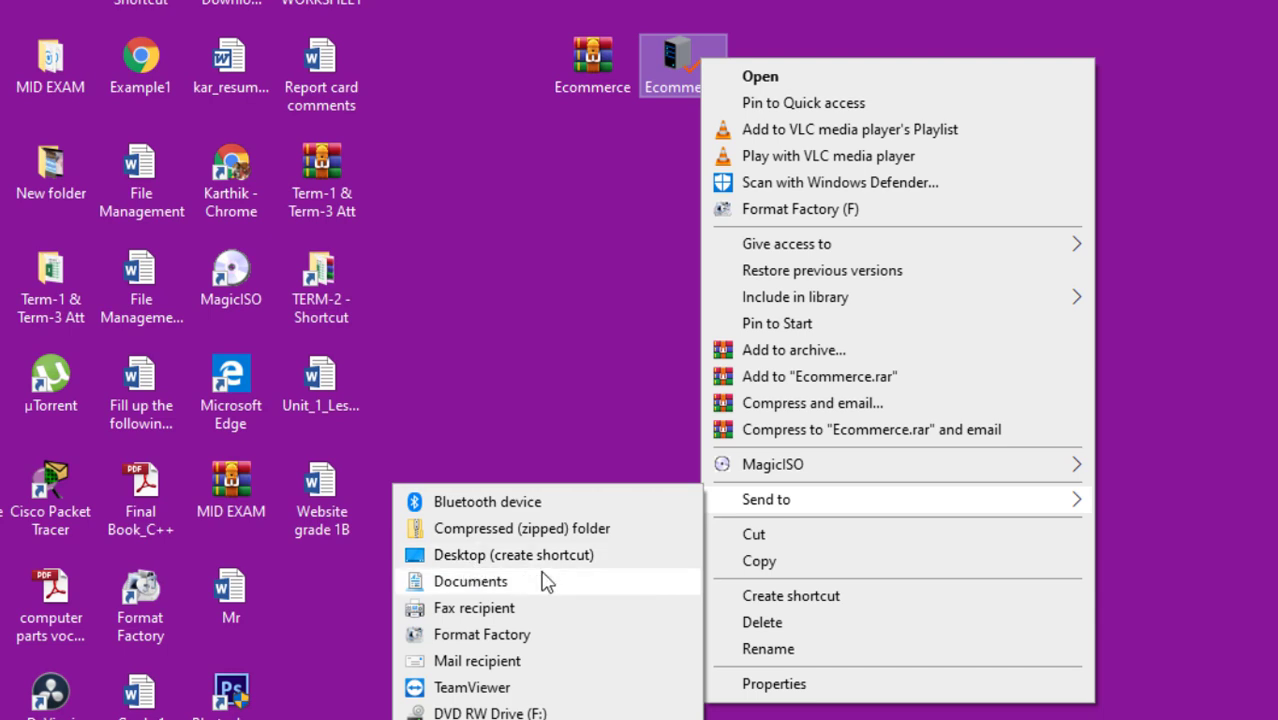
{"action": "left_click", "coordinate": [579, 423]}
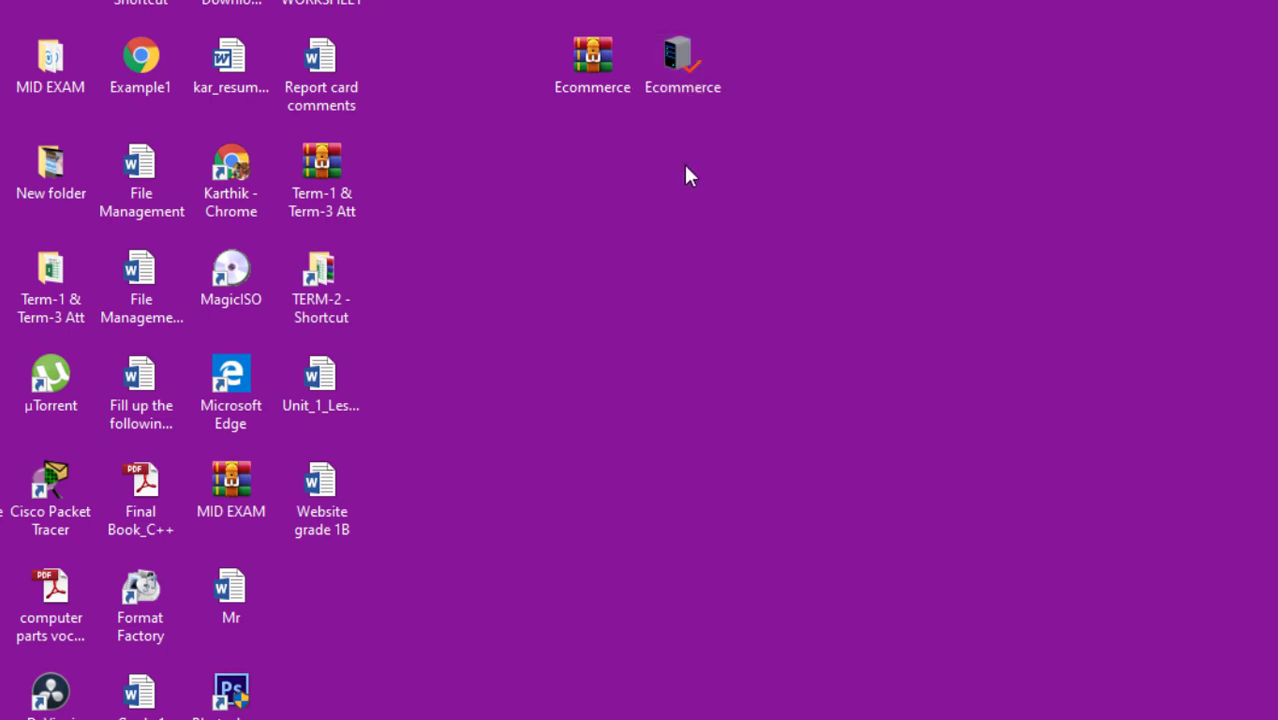
Create a desktop shortcut to the Ecommerce folder and place it beside the folder
{"action": "right_click", "coordinate": [675, 48]}
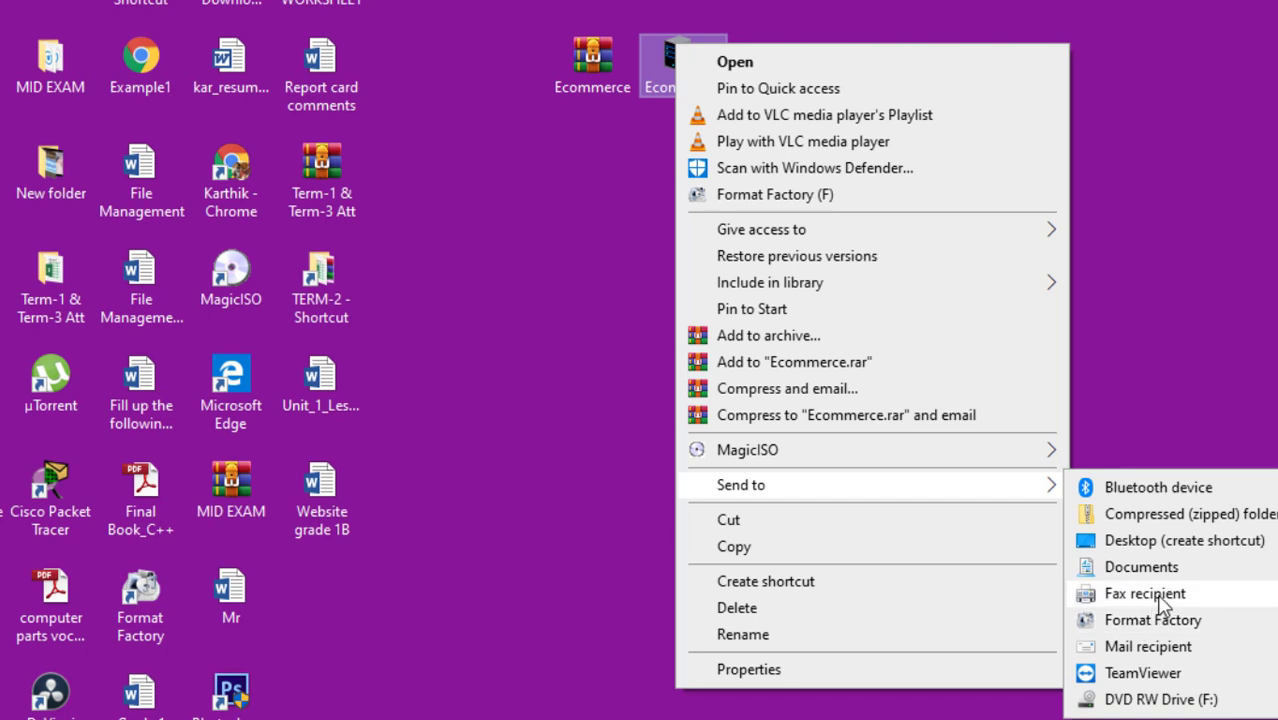
{"action": "left_click", "coordinate": [1188, 548]}
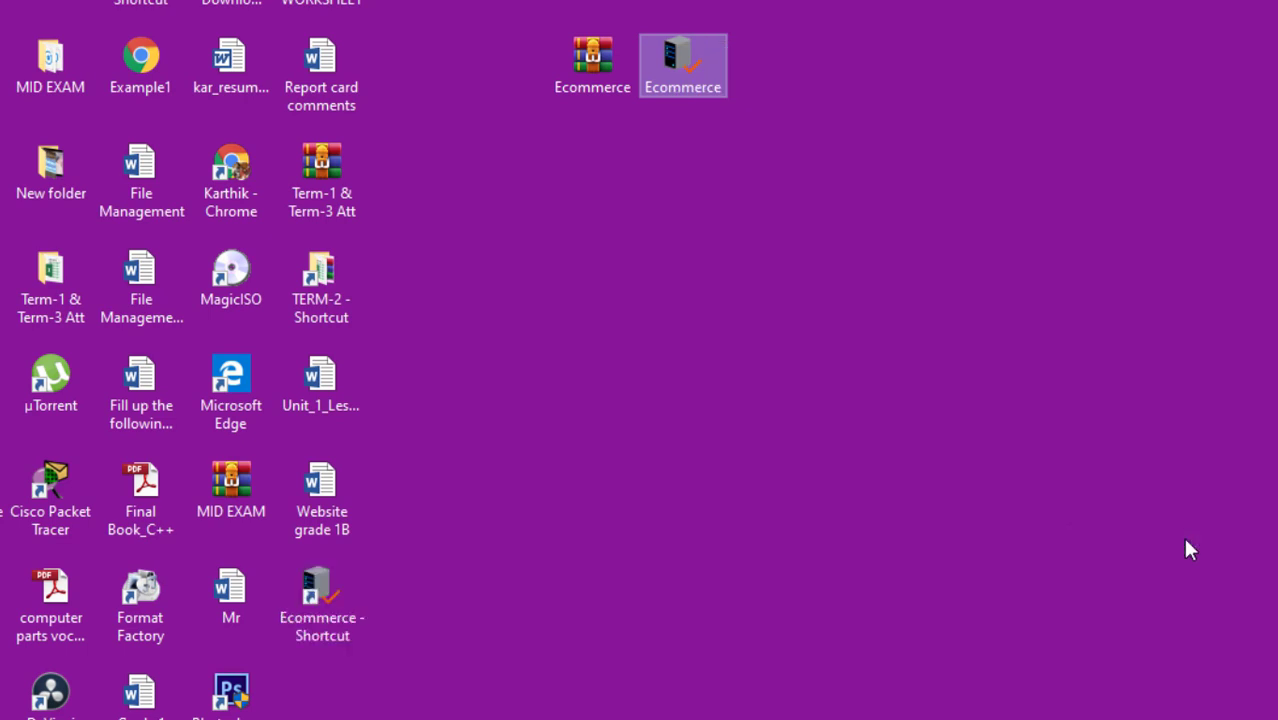
{"action": "left_click_drag", "start_coordinate": [330, 602], "coordinate": [802, 78]}
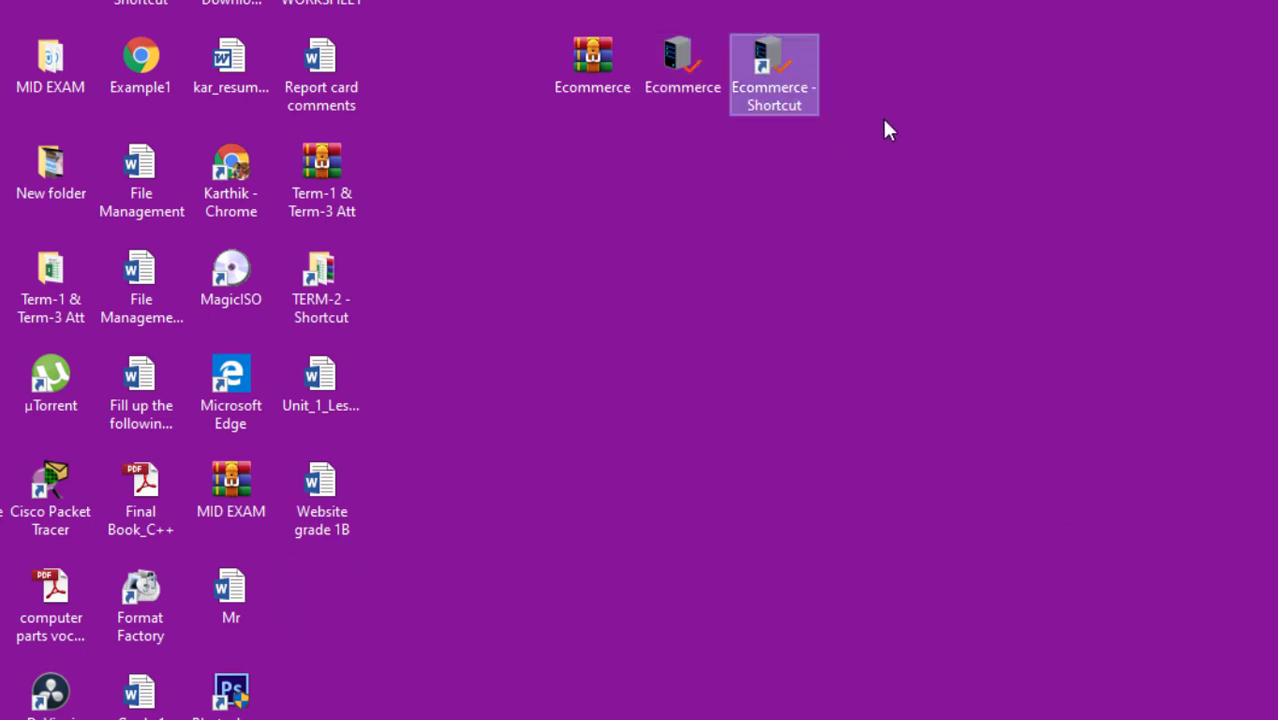
{"action": "left_click", "coordinate": [682, 60]}
{"action": "left_click", "coordinate": [603, 76]}
{"action": "left_click", "coordinate": [790, 68]}
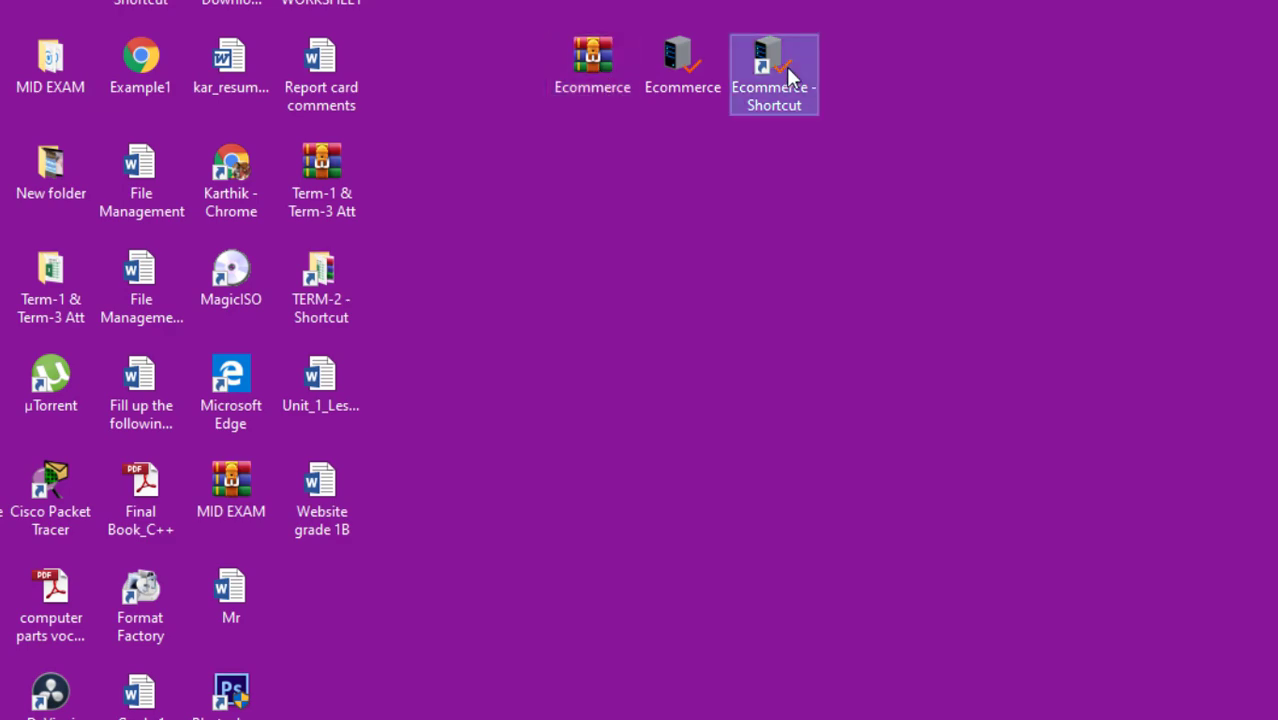
Read task 8 in the Word worksheet, and hide the Ecommerce folder on the desktop along with its subfolders and files
{"action": "key", "text": "alt+Tab"}
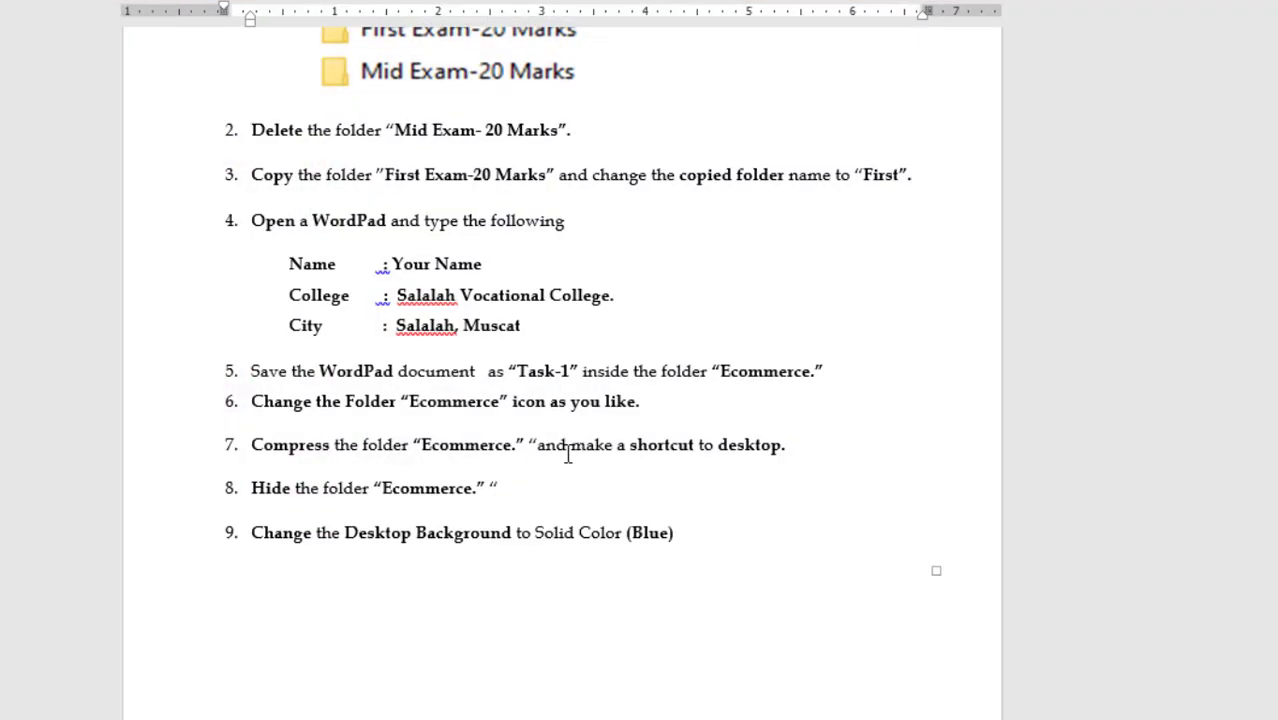
{"action": "left_click_drag", "start_coordinate": [490, 487], "coordinate": [251, 488]}
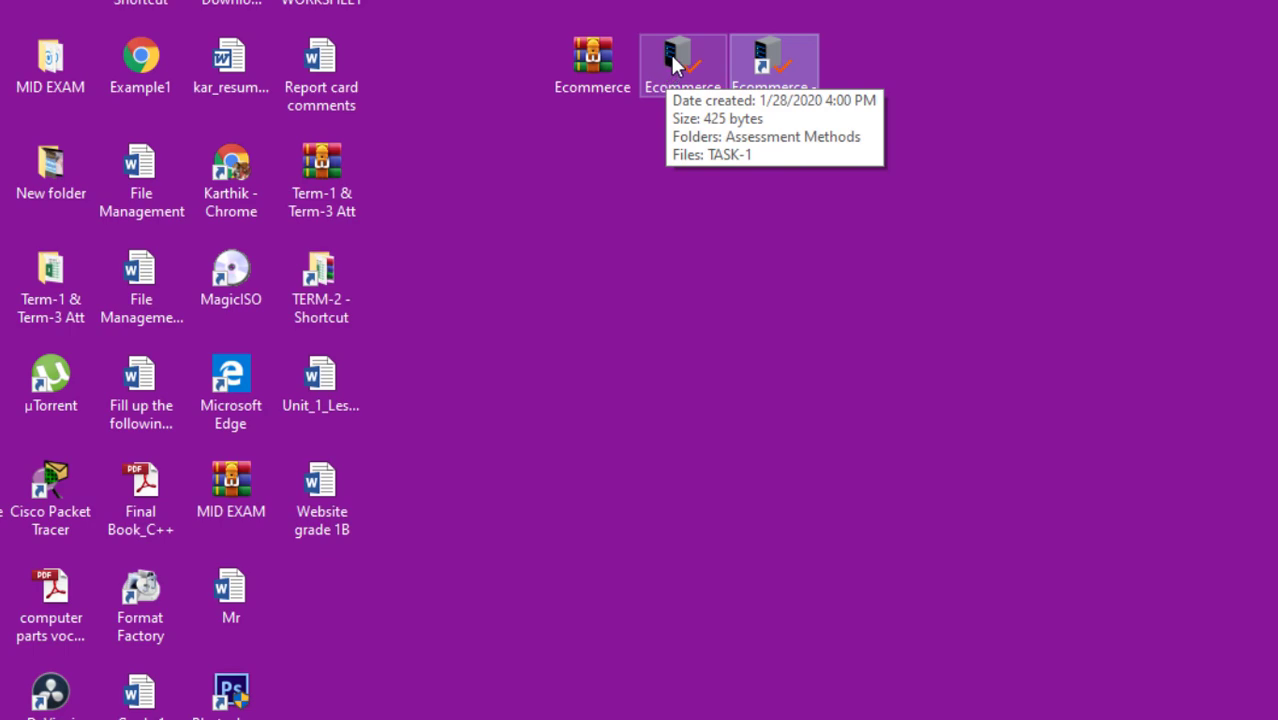
{"action": "left_click", "coordinate": [676, 62]}
{"action": "right_click", "coordinate": [676, 60]}
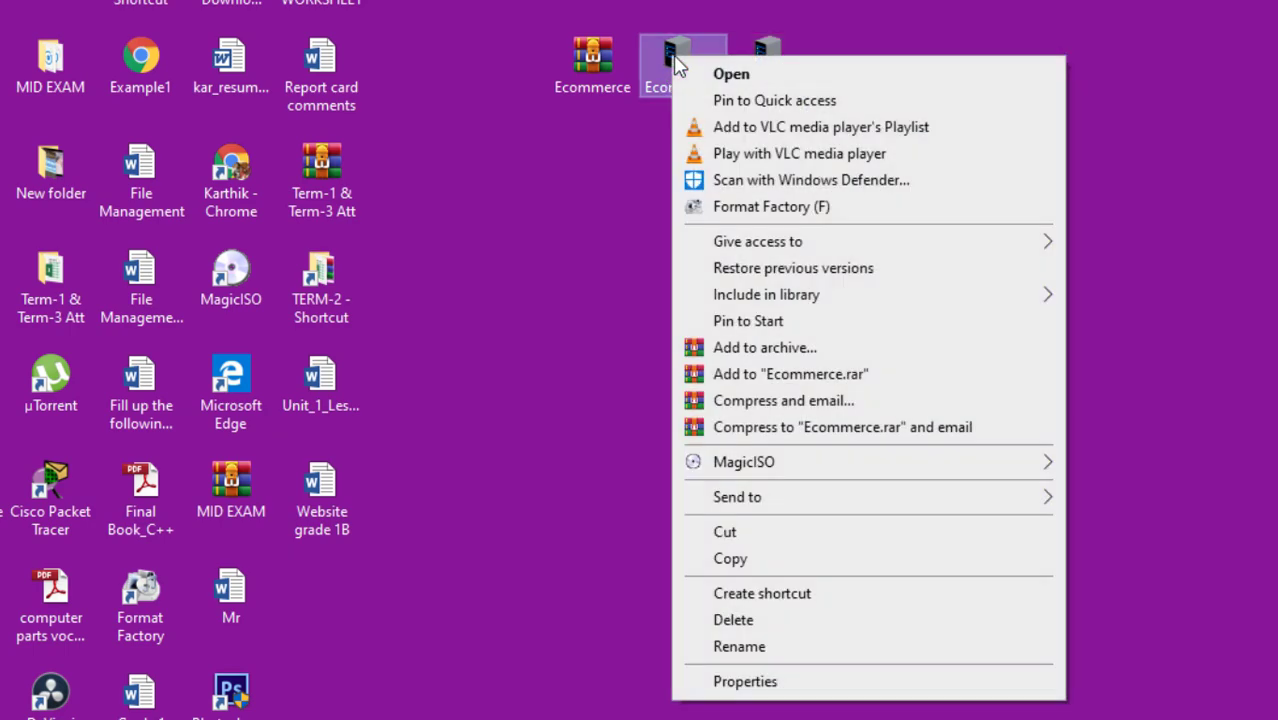
{"action": "left_click", "coordinate": [762, 682]}
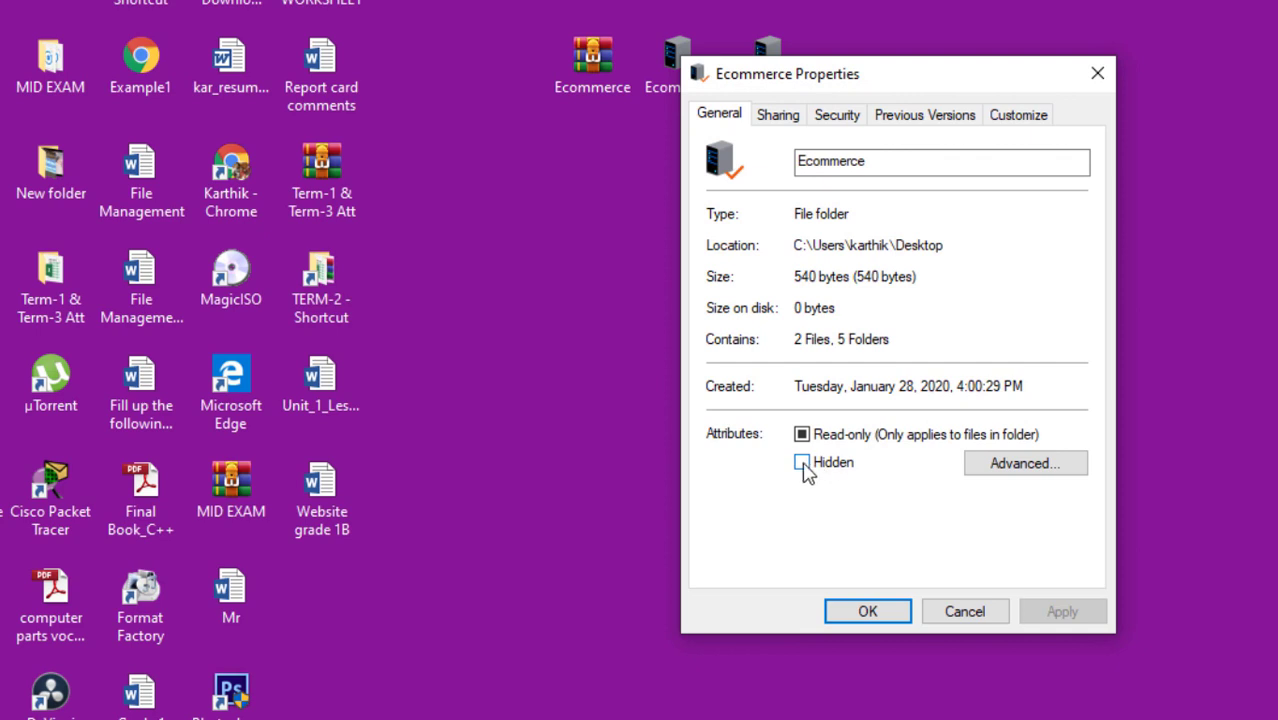
{"action": "left_click", "coordinate": [802, 464]}
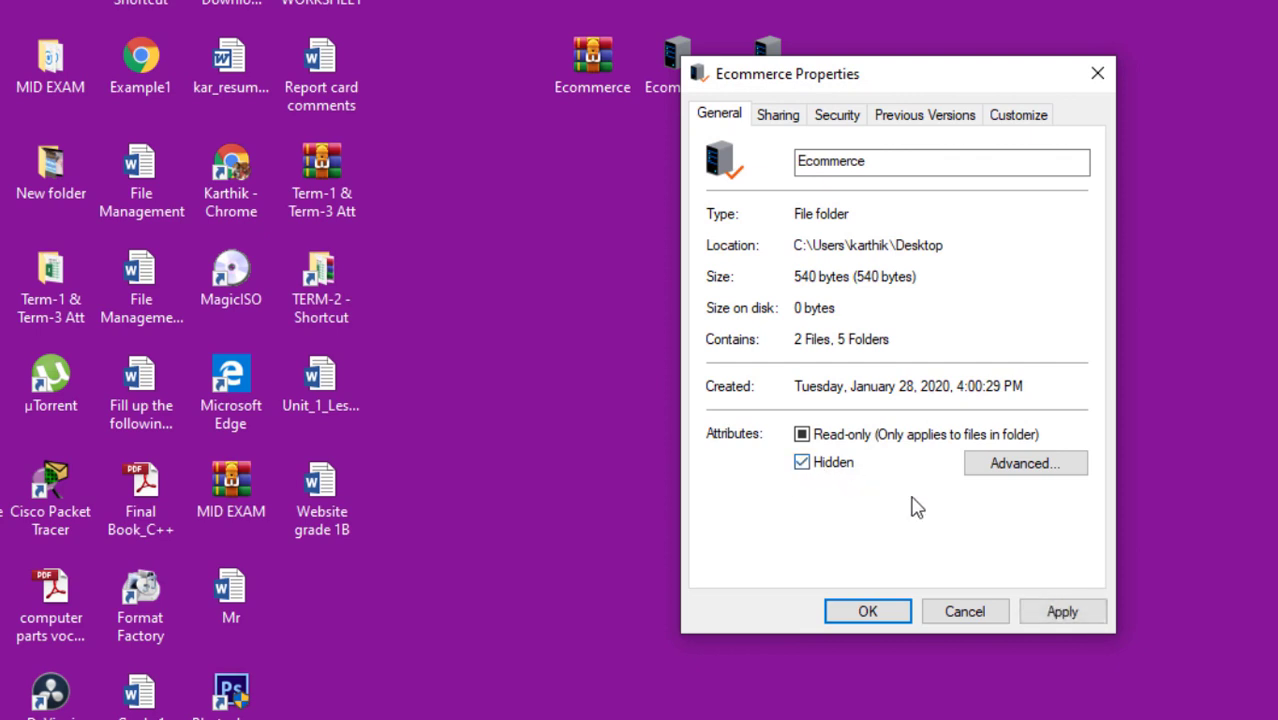
{"action": "left_click", "coordinate": [1083, 618]}
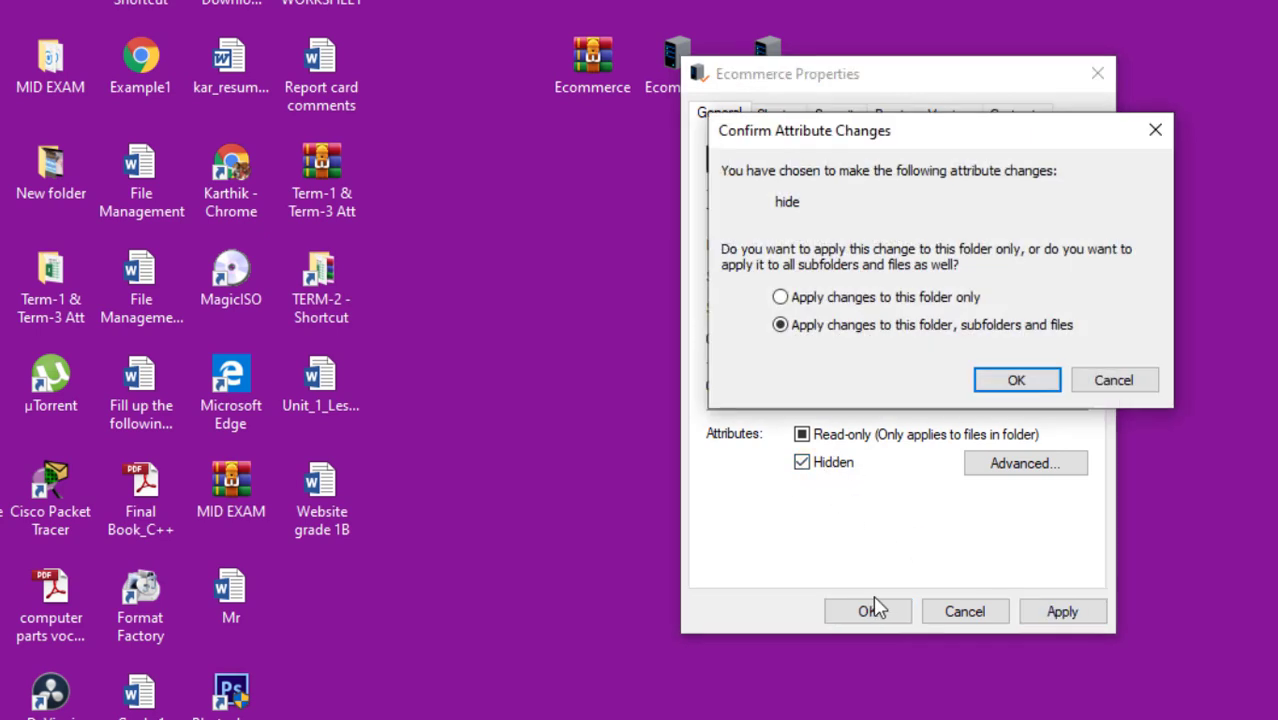
{"action": "left_click", "coordinate": [992, 385]}
{"action": "left_click", "coordinate": [860, 616]}
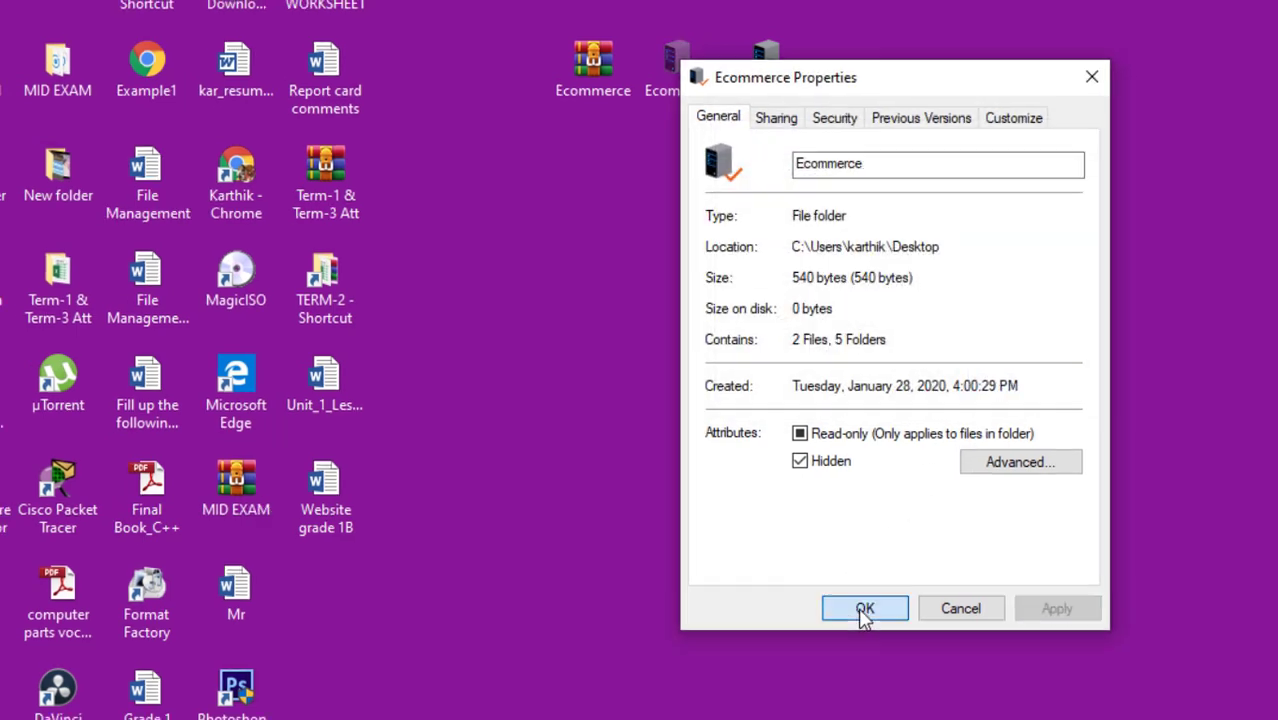
{"action": "left_click_drag", "start_coordinate": [876, 451], "coordinate": [569, 71]}
{"action": "left_click", "coordinate": [677, 237]}
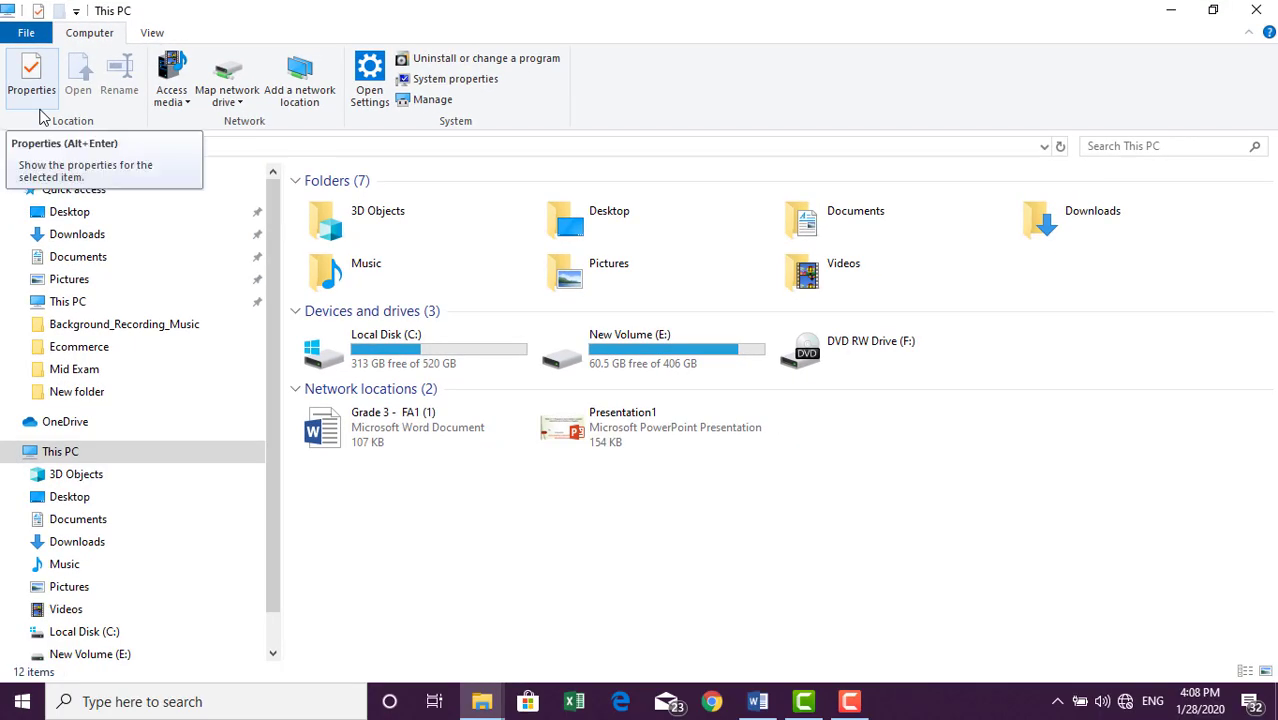
Set the folder options to show hidden files, folders, and drives, and move the hidden Ecommerce folder between its archive and shortcut
{"action": "left_click", "coordinate": [151, 34]}
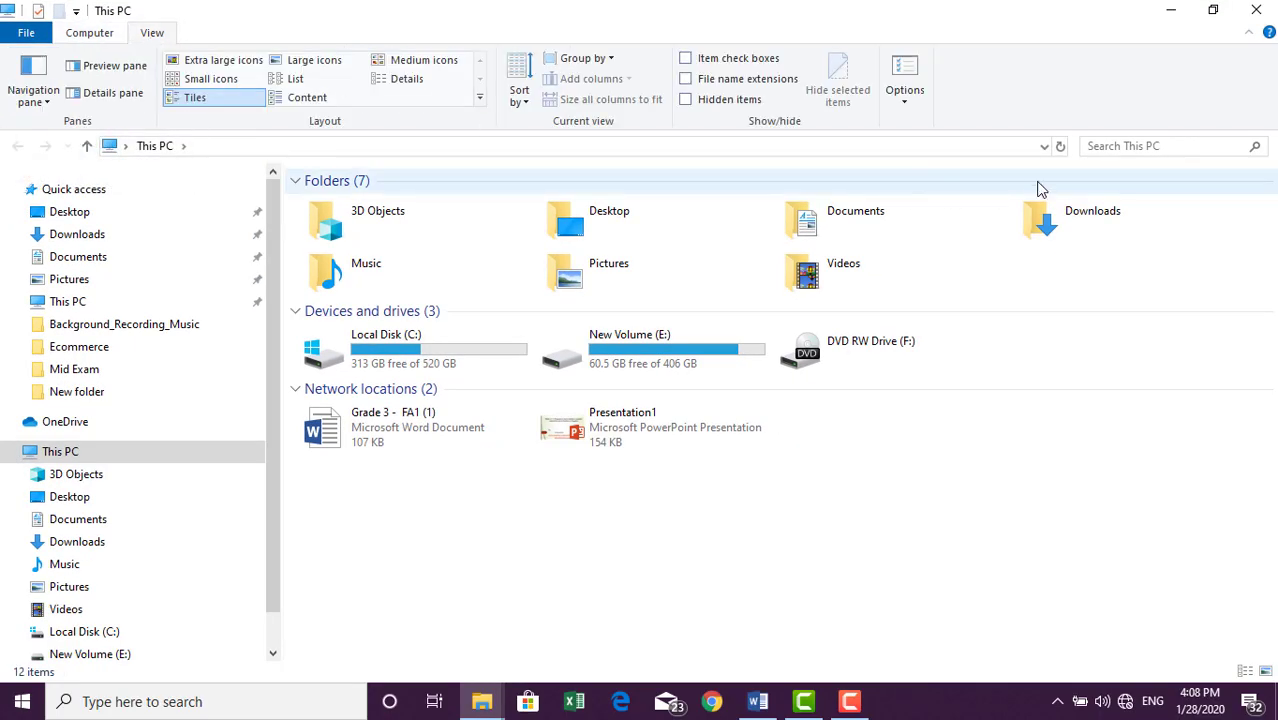
{"action": "left_click", "coordinate": [1199, 166]}
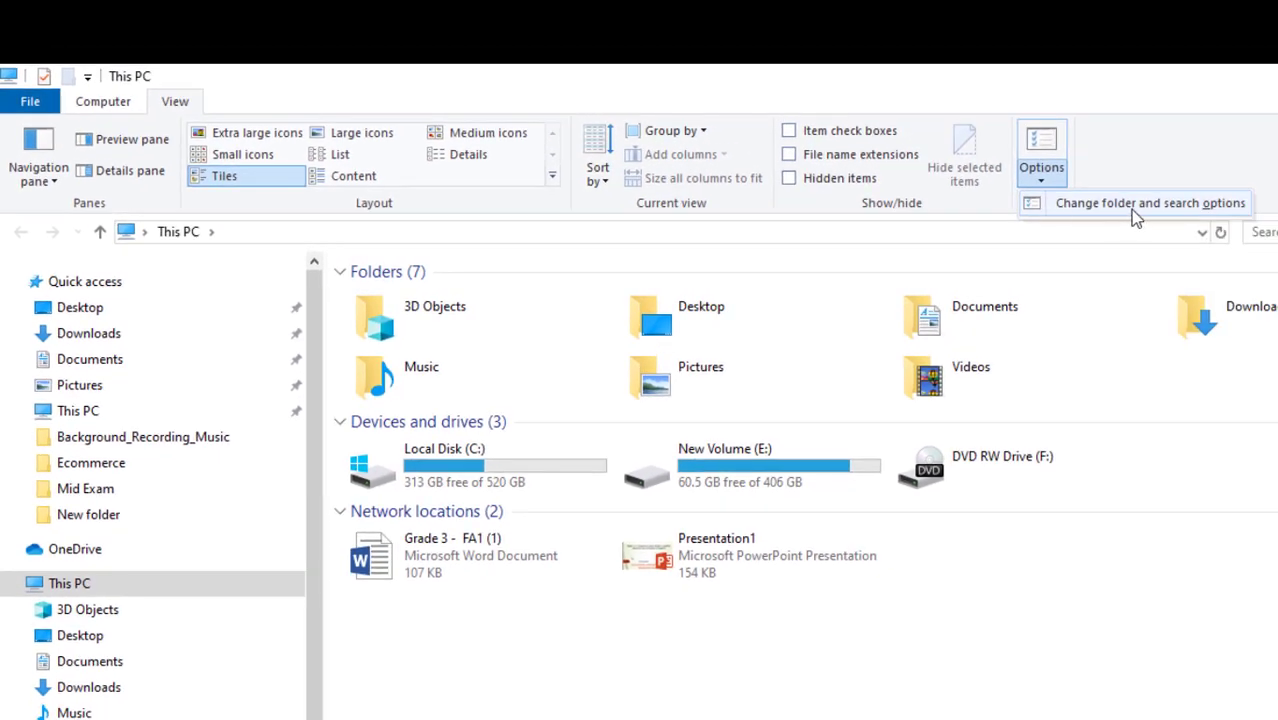
{"action": "left_click", "coordinate": [1132, 206]}
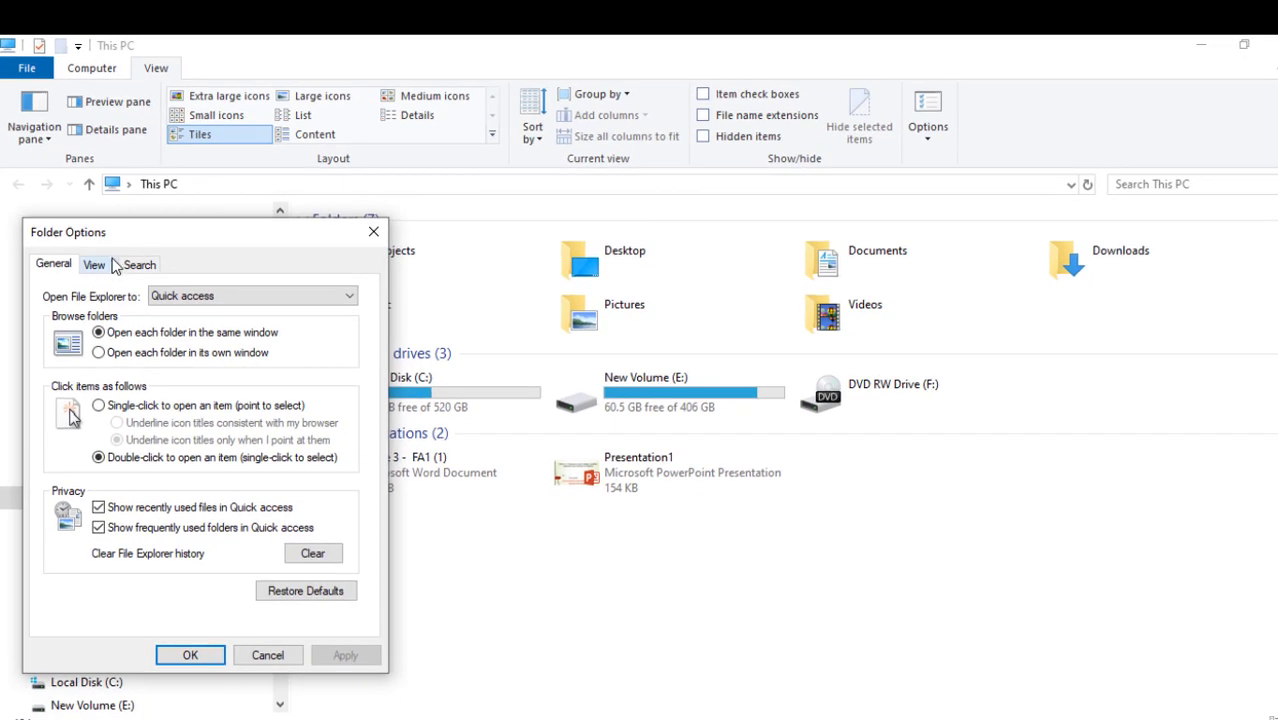
{"action": "left_click", "coordinate": [100, 264]}
{"action": "left_click_drag", "start_coordinate": [148, 231], "coordinate": [396, 121]}
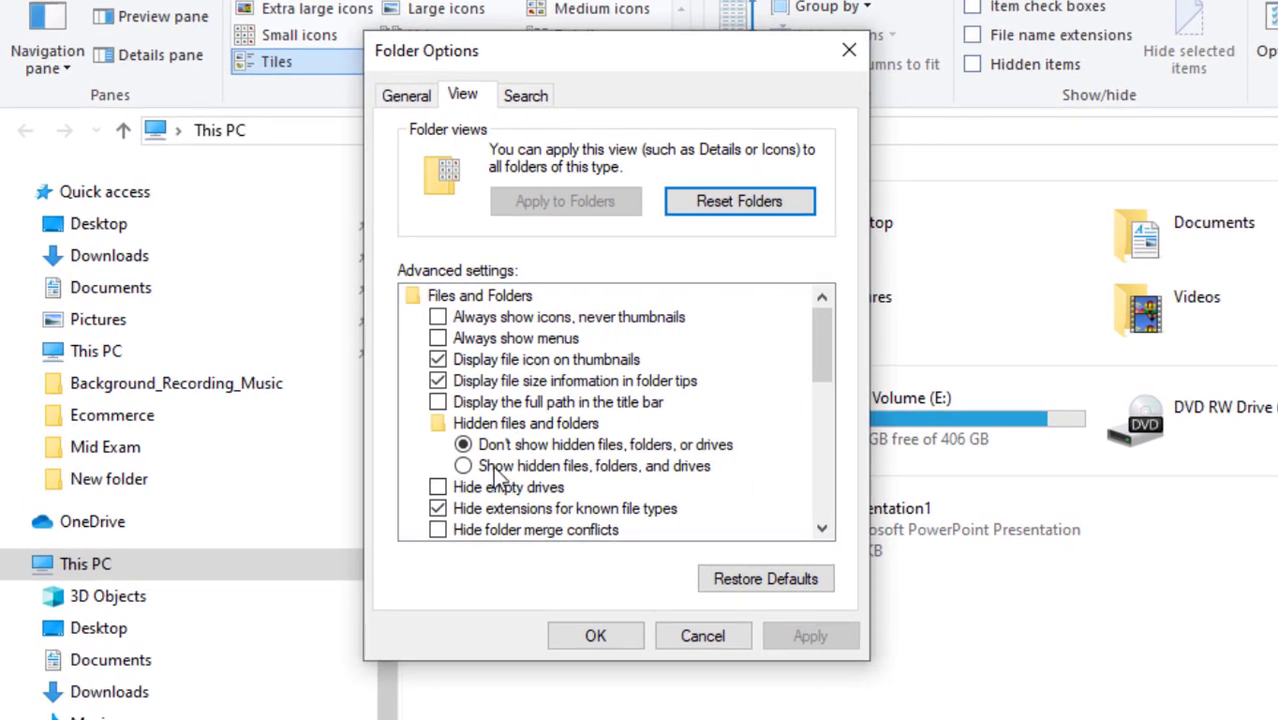
{"action": "left_click", "coordinate": [469, 470]}
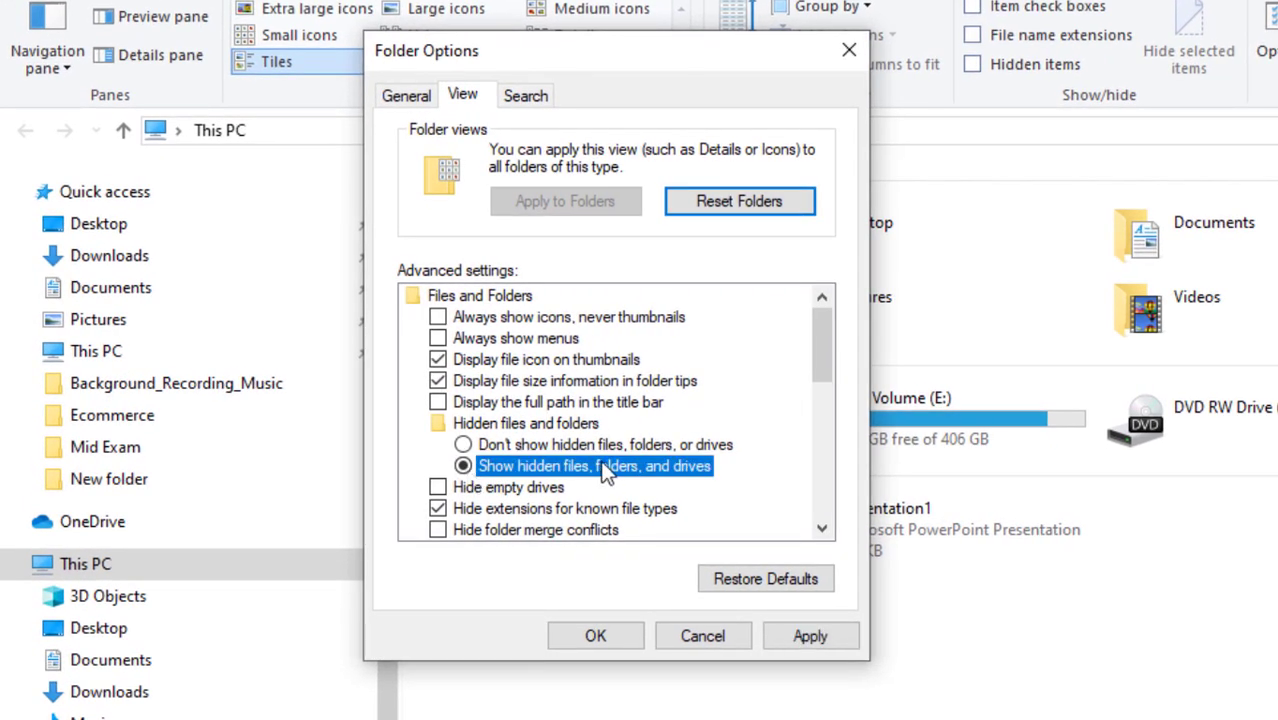
{"action": "left_click", "coordinate": [796, 635]}
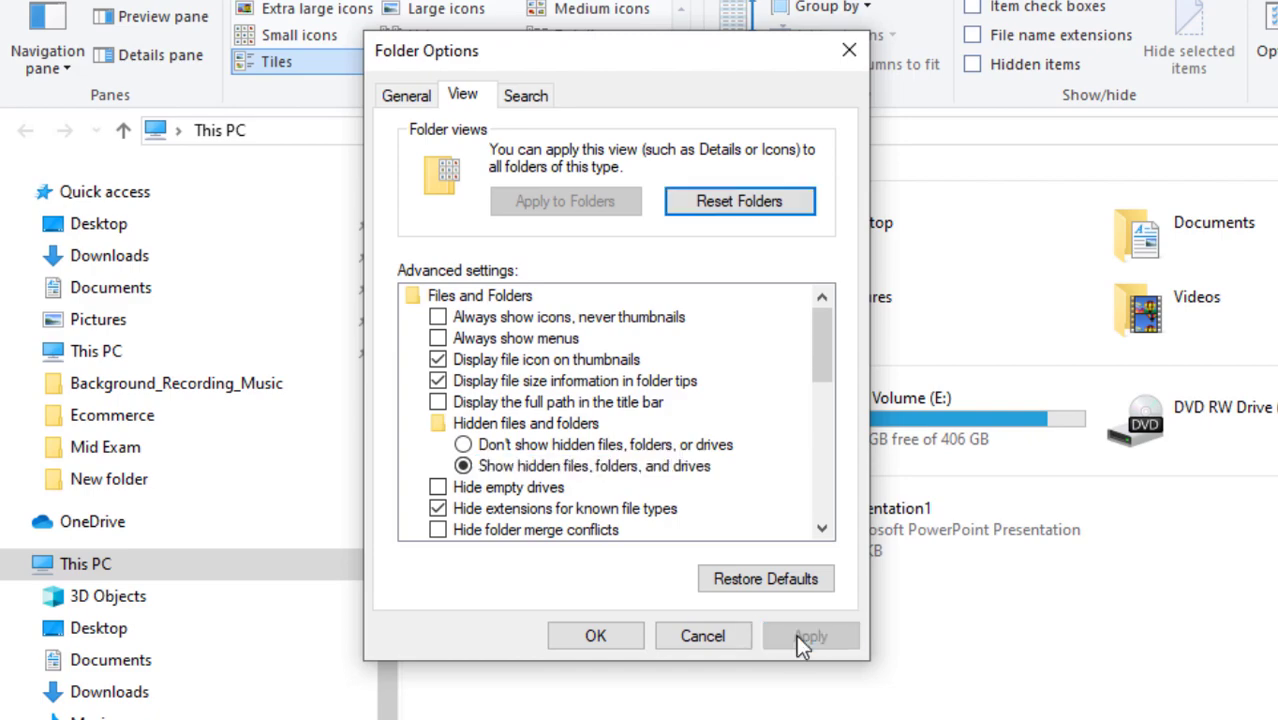
{"action": "left_click", "coordinate": [599, 633]}
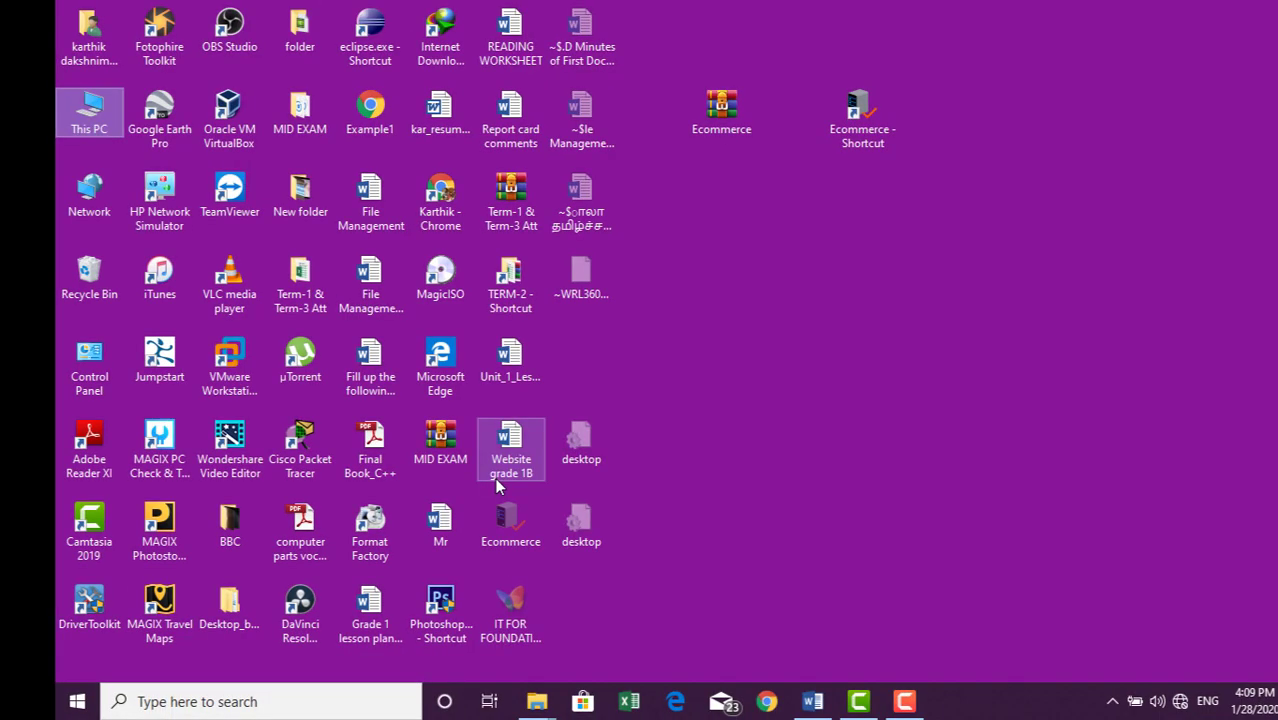
{"action": "left_click_drag", "start_coordinate": [510, 525], "coordinate": [786, 118]}
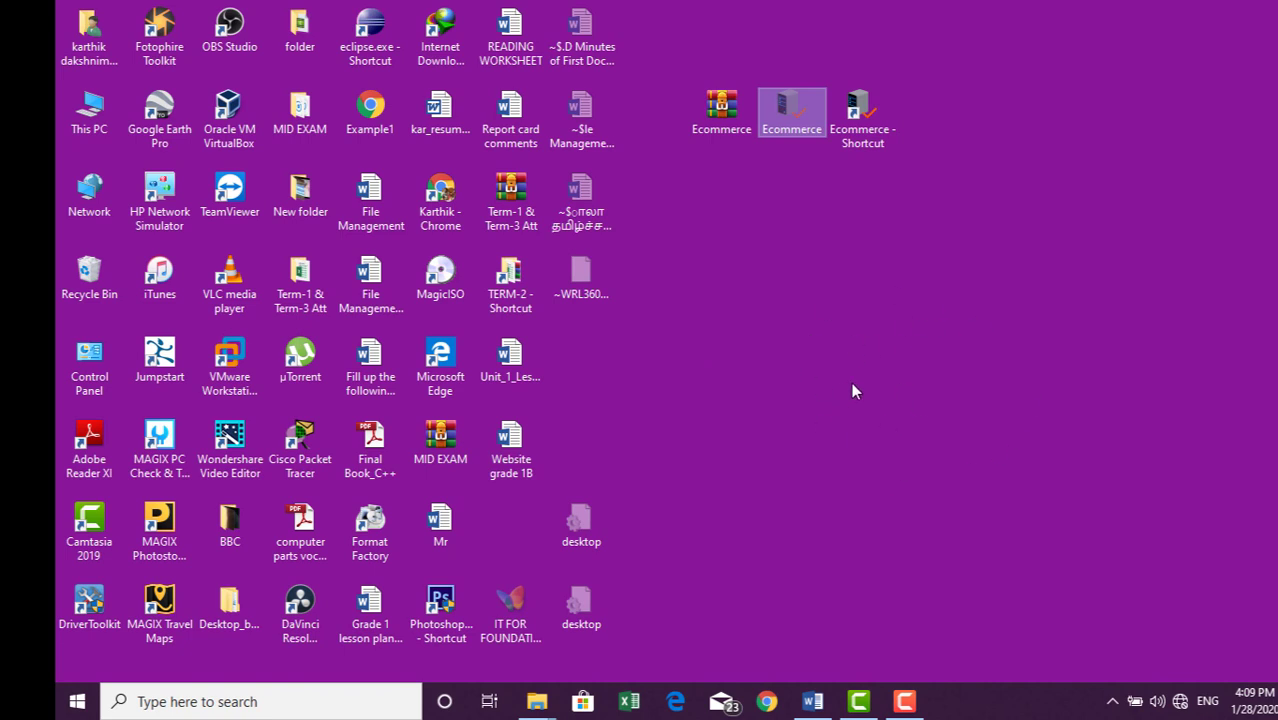
Set the desktop background to a solid magenta color in the personalization settings and close them
{"action": "right_click", "coordinate": [983, 177]}
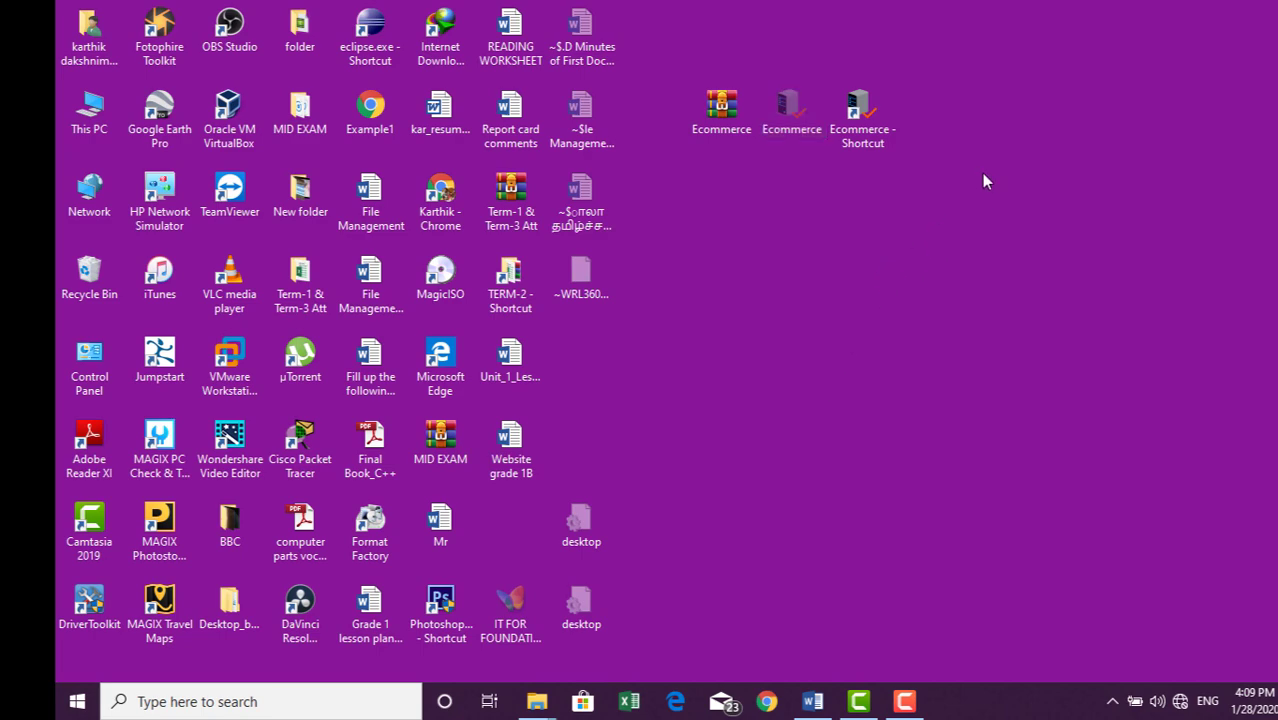
{"action": "left_click", "coordinate": [980, 455]}
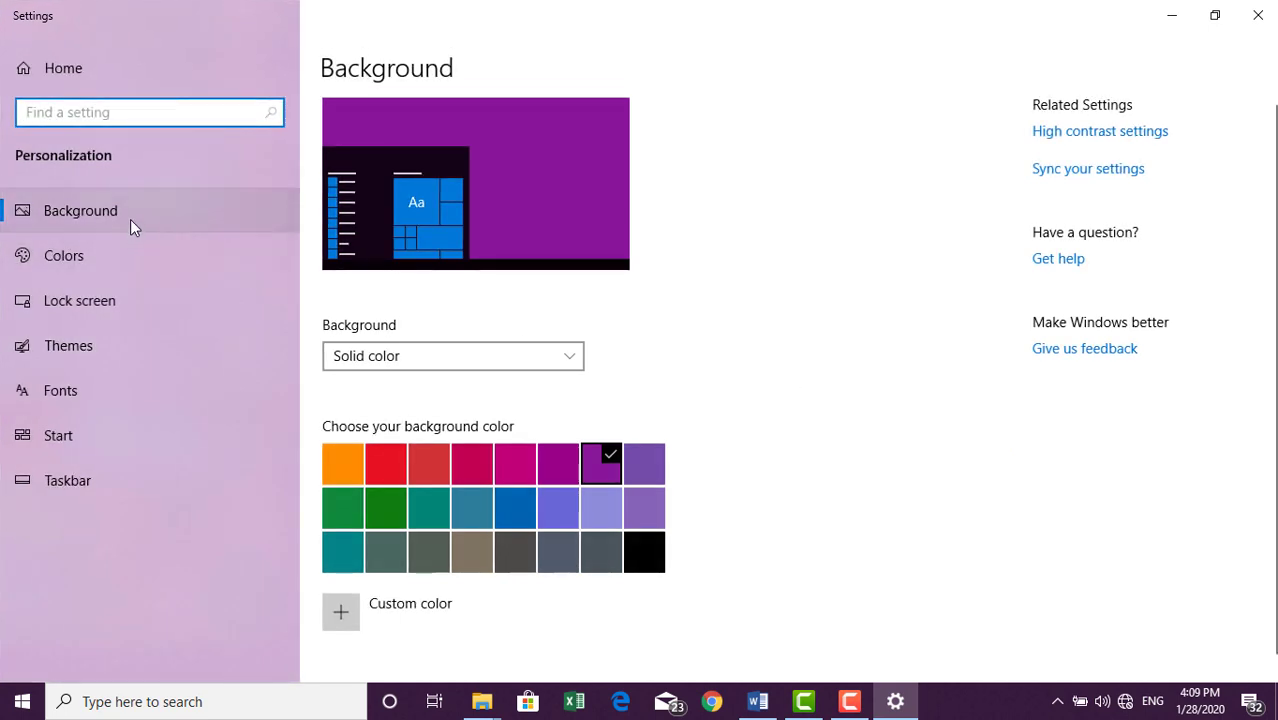
{"action": "left_click", "coordinate": [407, 360]}
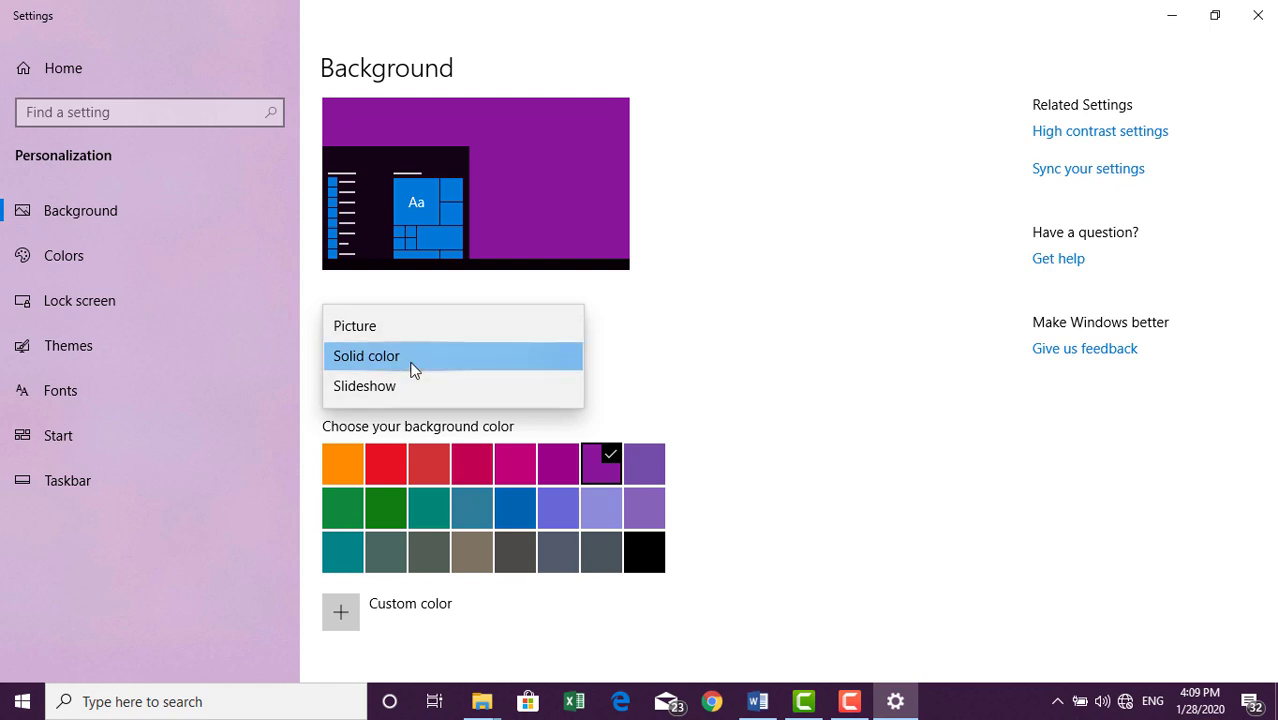
{"action": "left_click", "coordinate": [376, 360]}
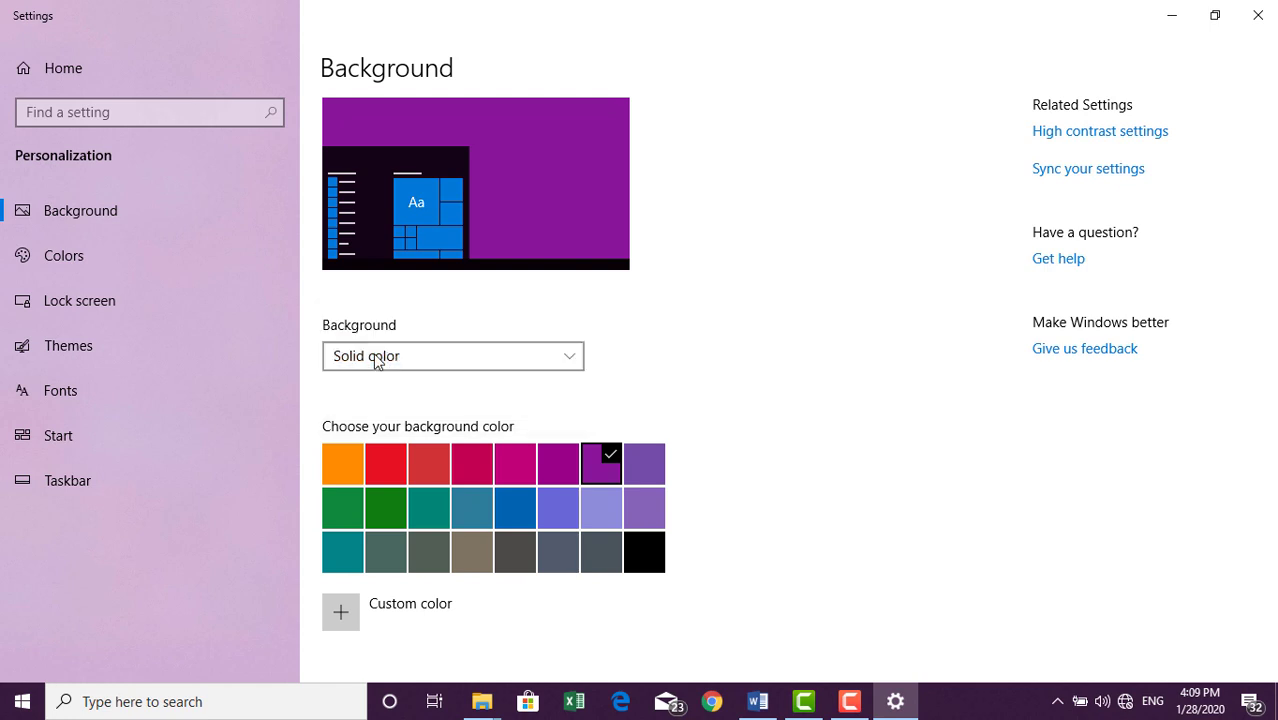
{"action": "left_click", "coordinate": [508, 472]}
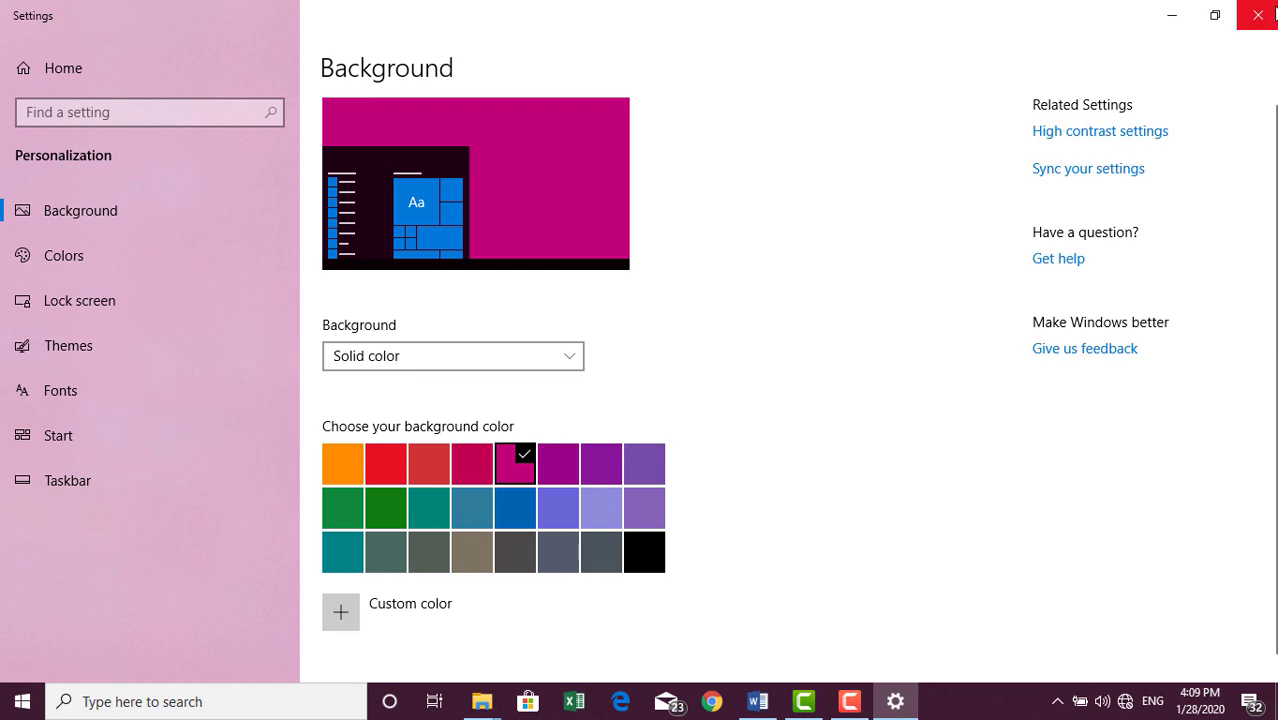
{"action": "left_click", "coordinate": [1270, 16]}
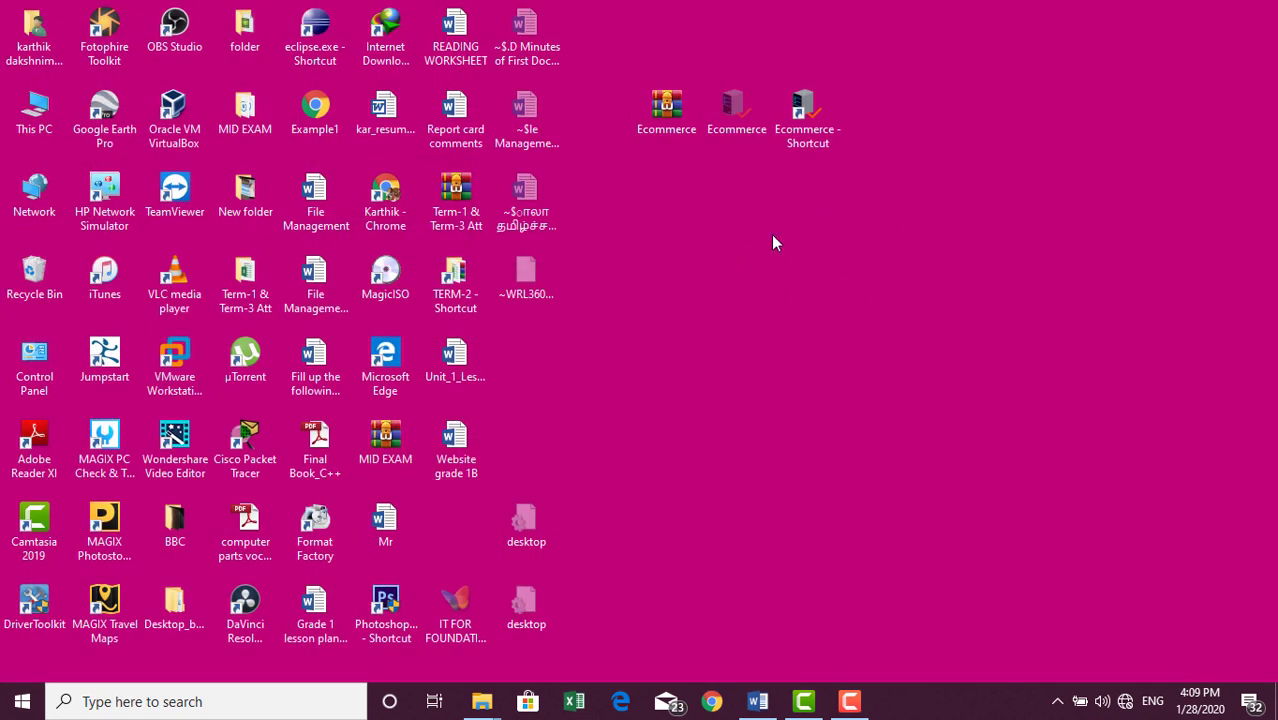